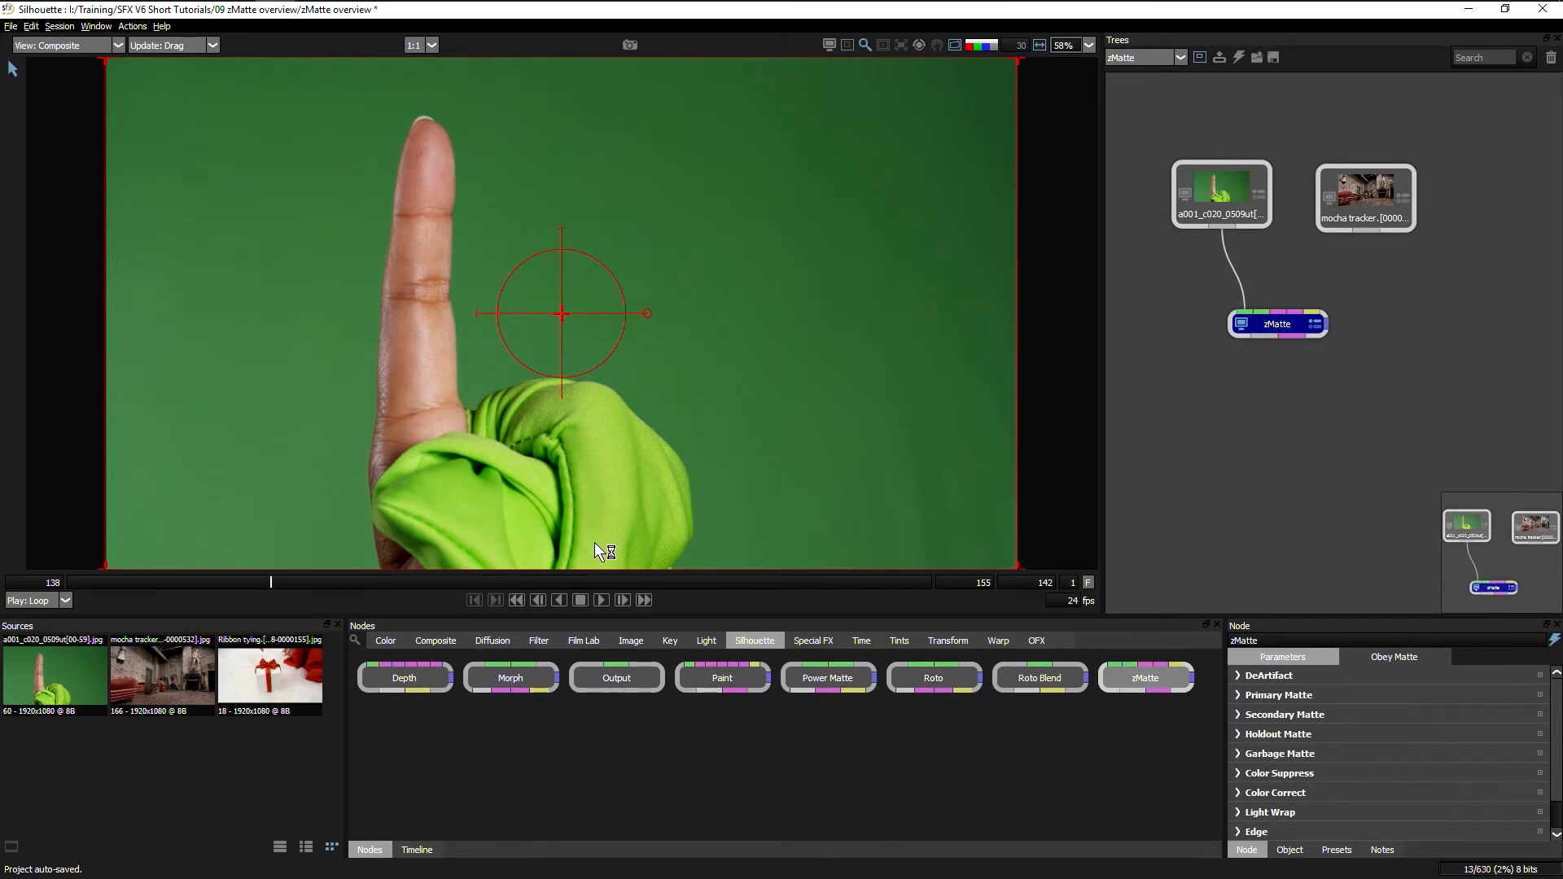
# Enlarge the zMatte node's parameter area and examine its Primary Matte and Secondary Matte settings.
pyautogui.moveTo(1278, 324)
pyautogui.mouseDown()
pyautogui.moveTo(1311, 363)
pyautogui.moveTo(1252, 309)
pyautogui.mouseUp()
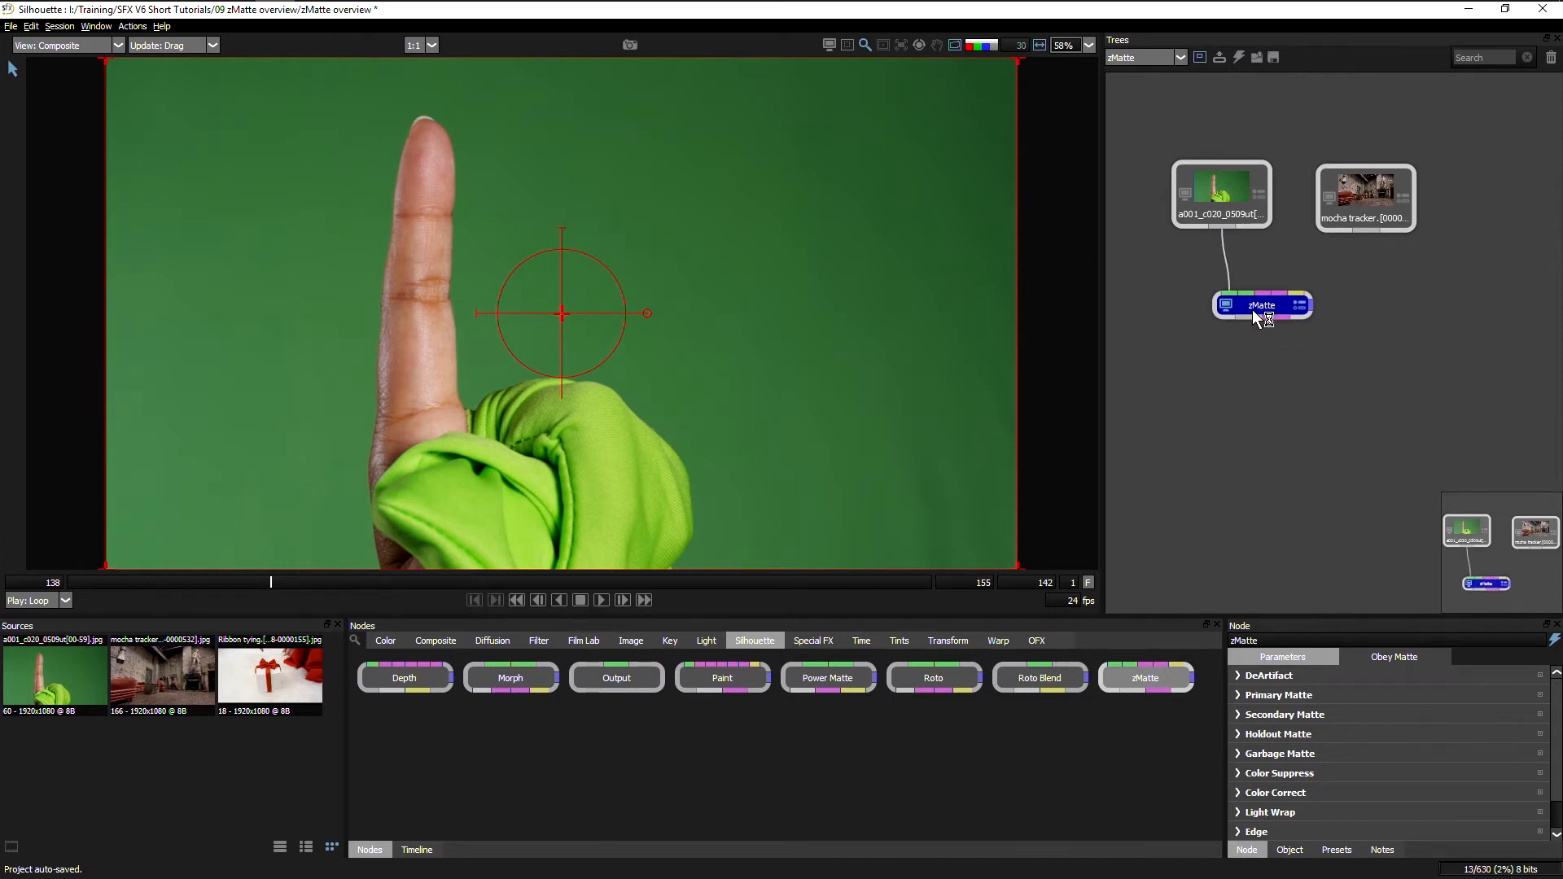
pyautogui.moveTo(1340, 617); pyautogui.dragTo(1340, 449)
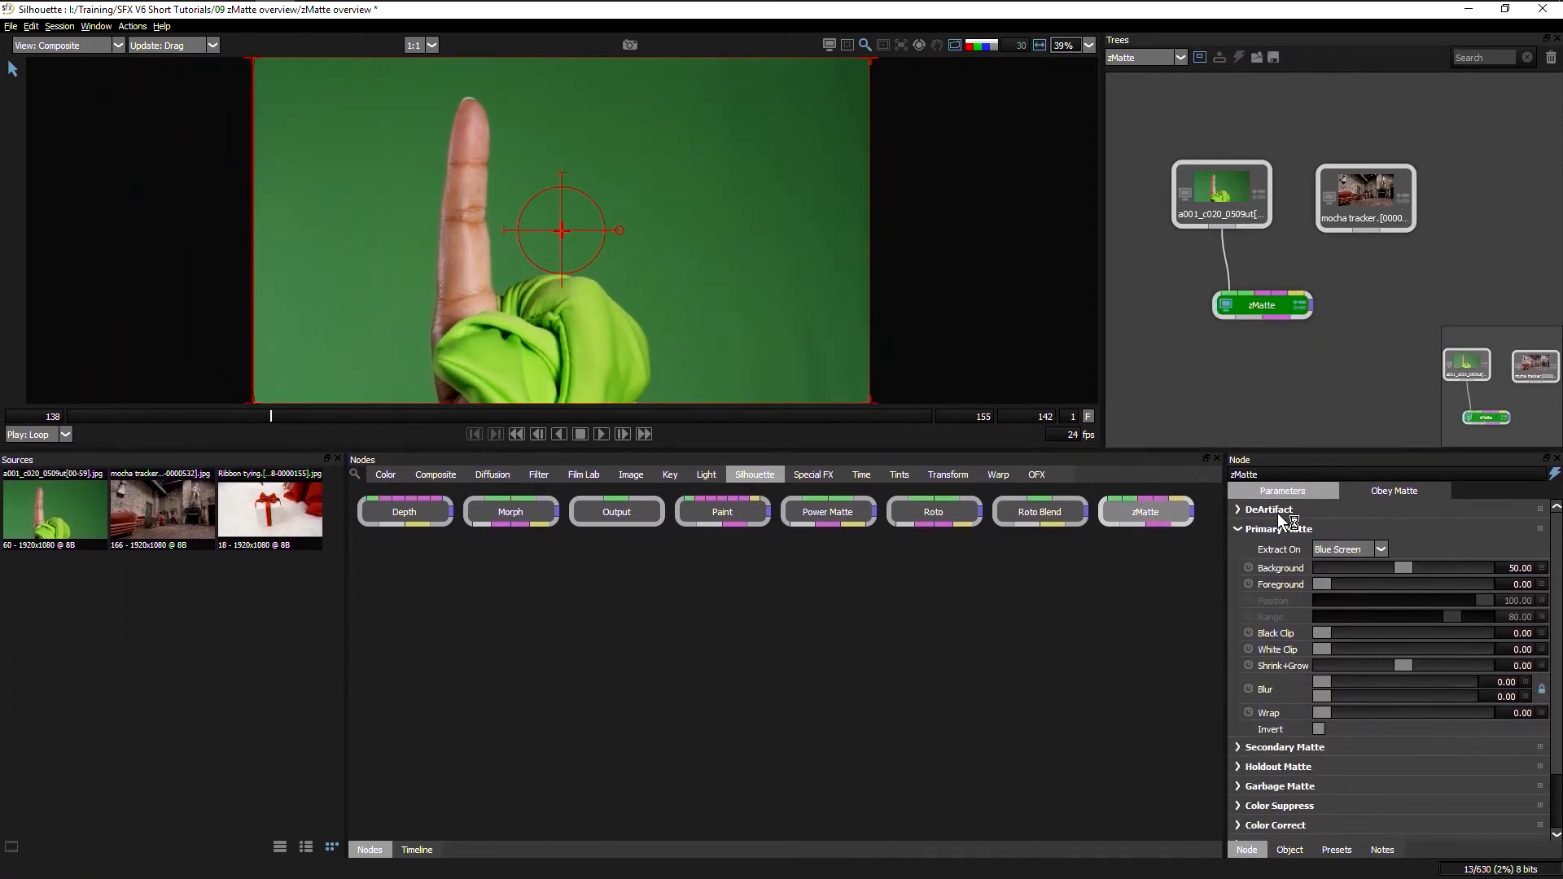
pyautogui.click(1237, 529)
pyautogui.click(1237, 550)
pyautogui.click(1238, 549)
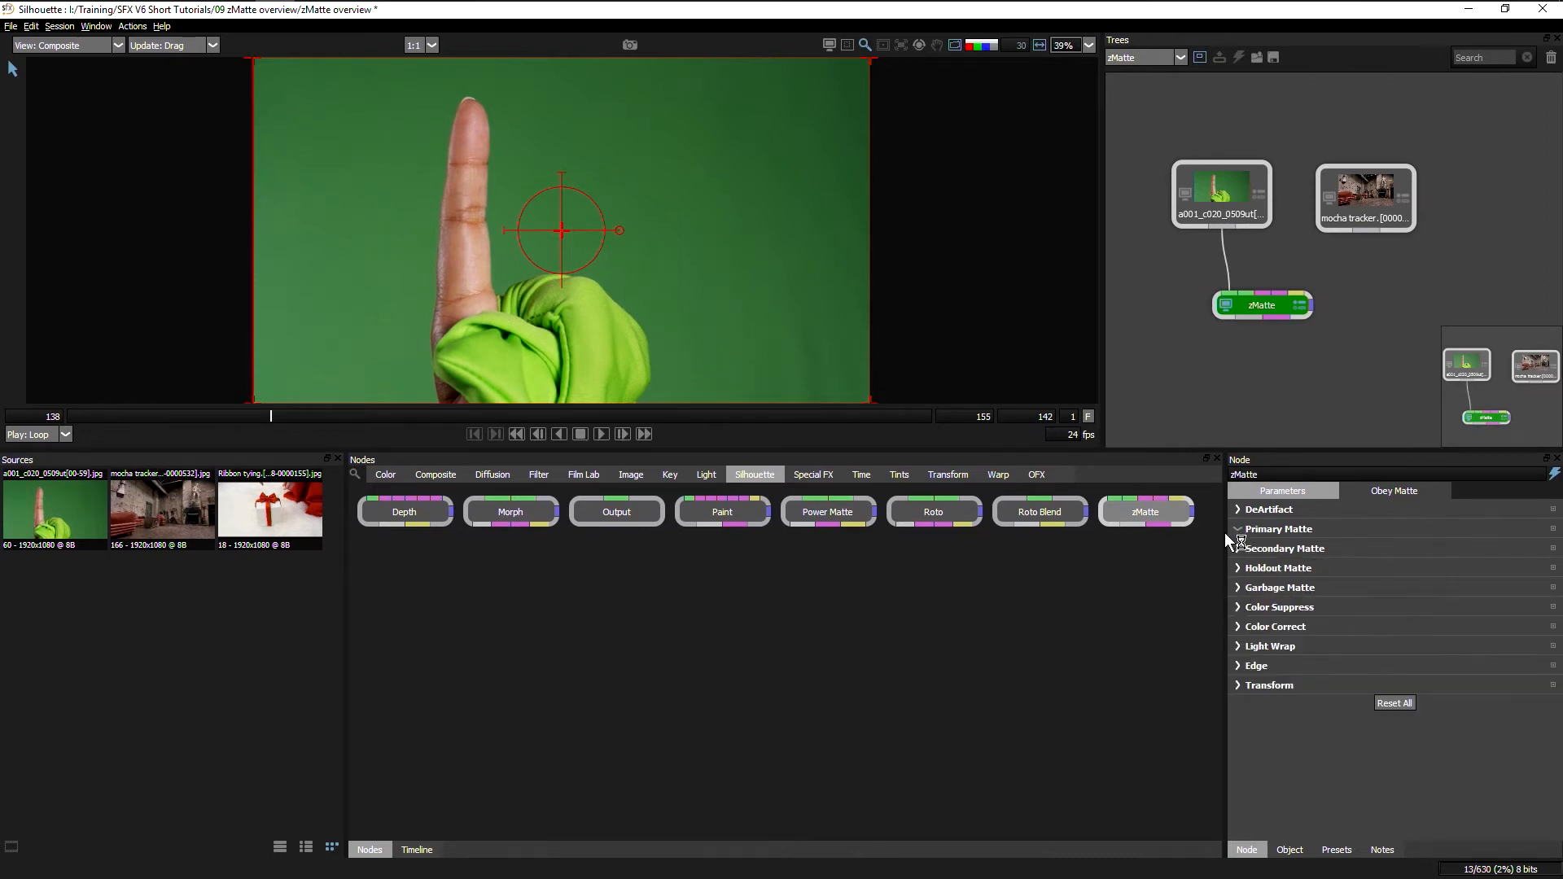
pyautogui.click(1236, 529)
pyautogui.click(1237, 748)
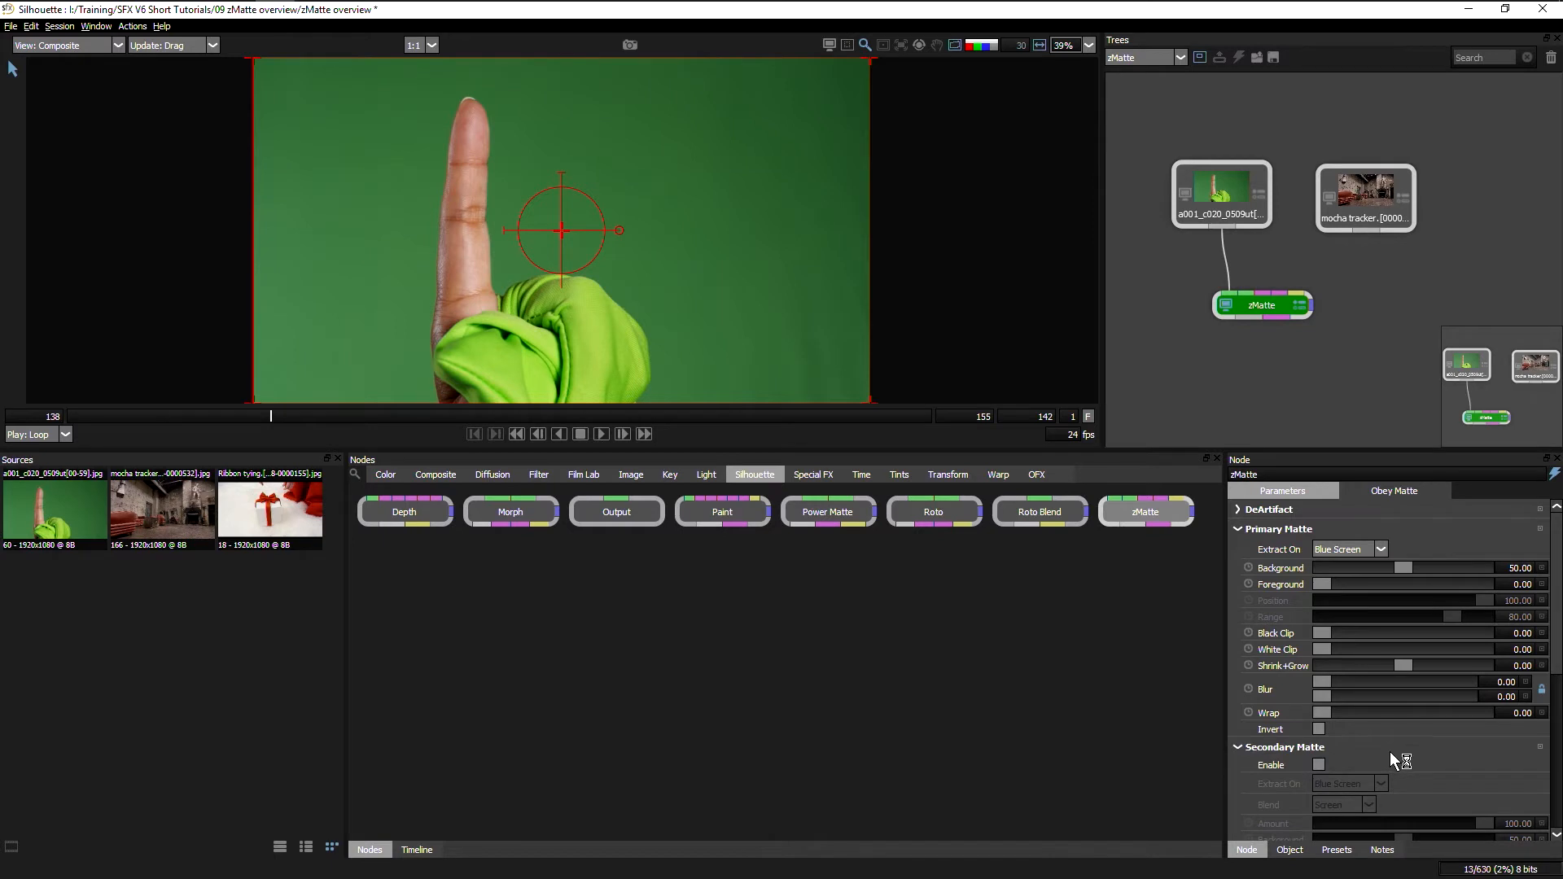
pyautogui.click(1238, 747)
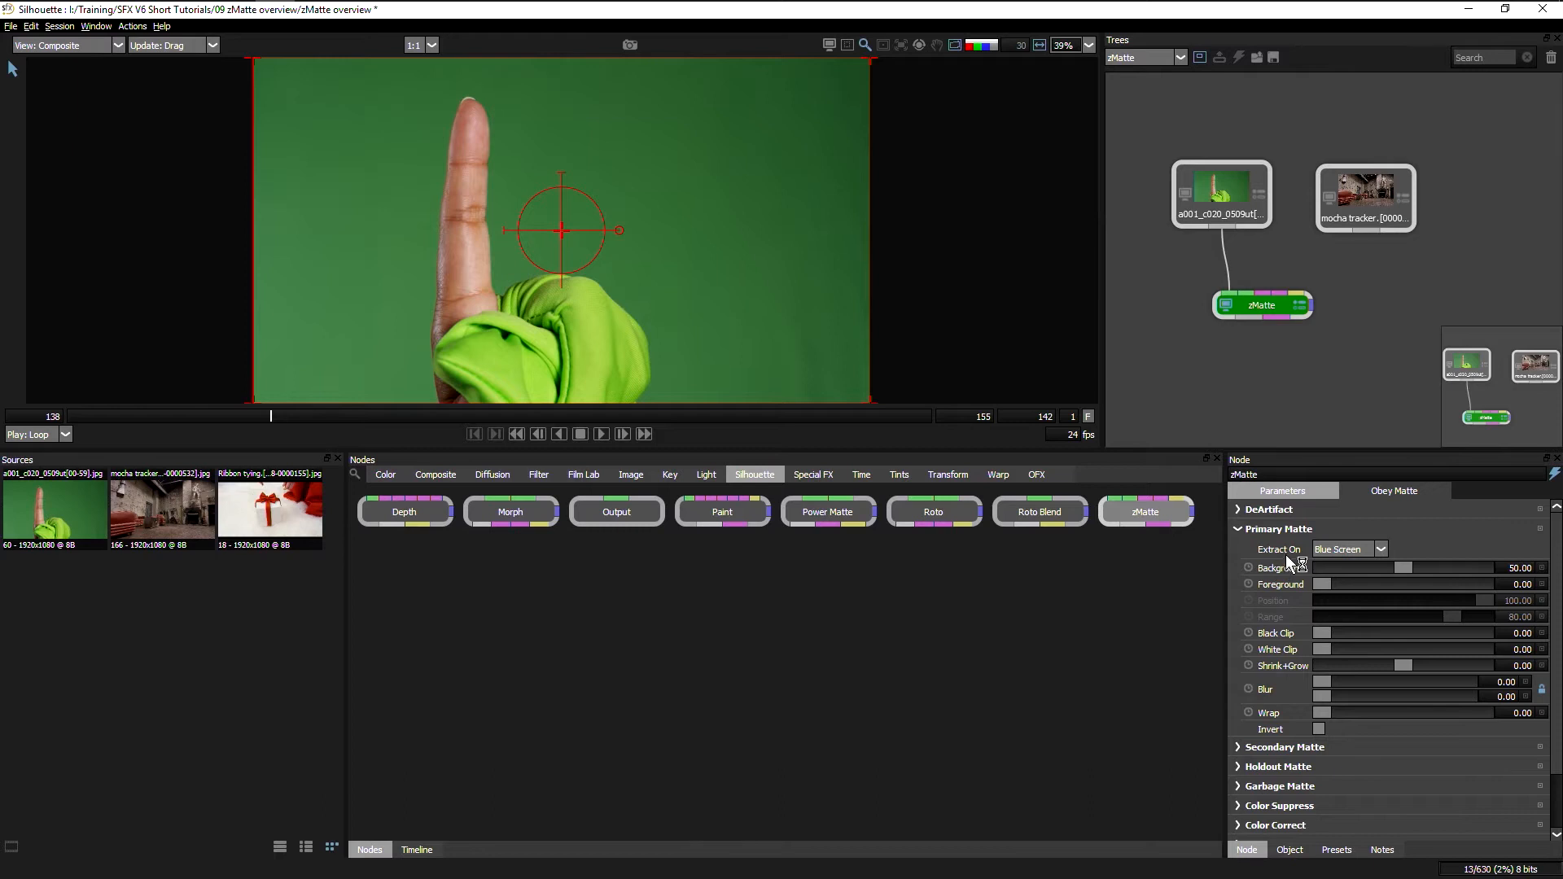
# Set the Primary Matte to extract on Green Screen and enlarge the viewer.
pyautogui.click(1352, 549)
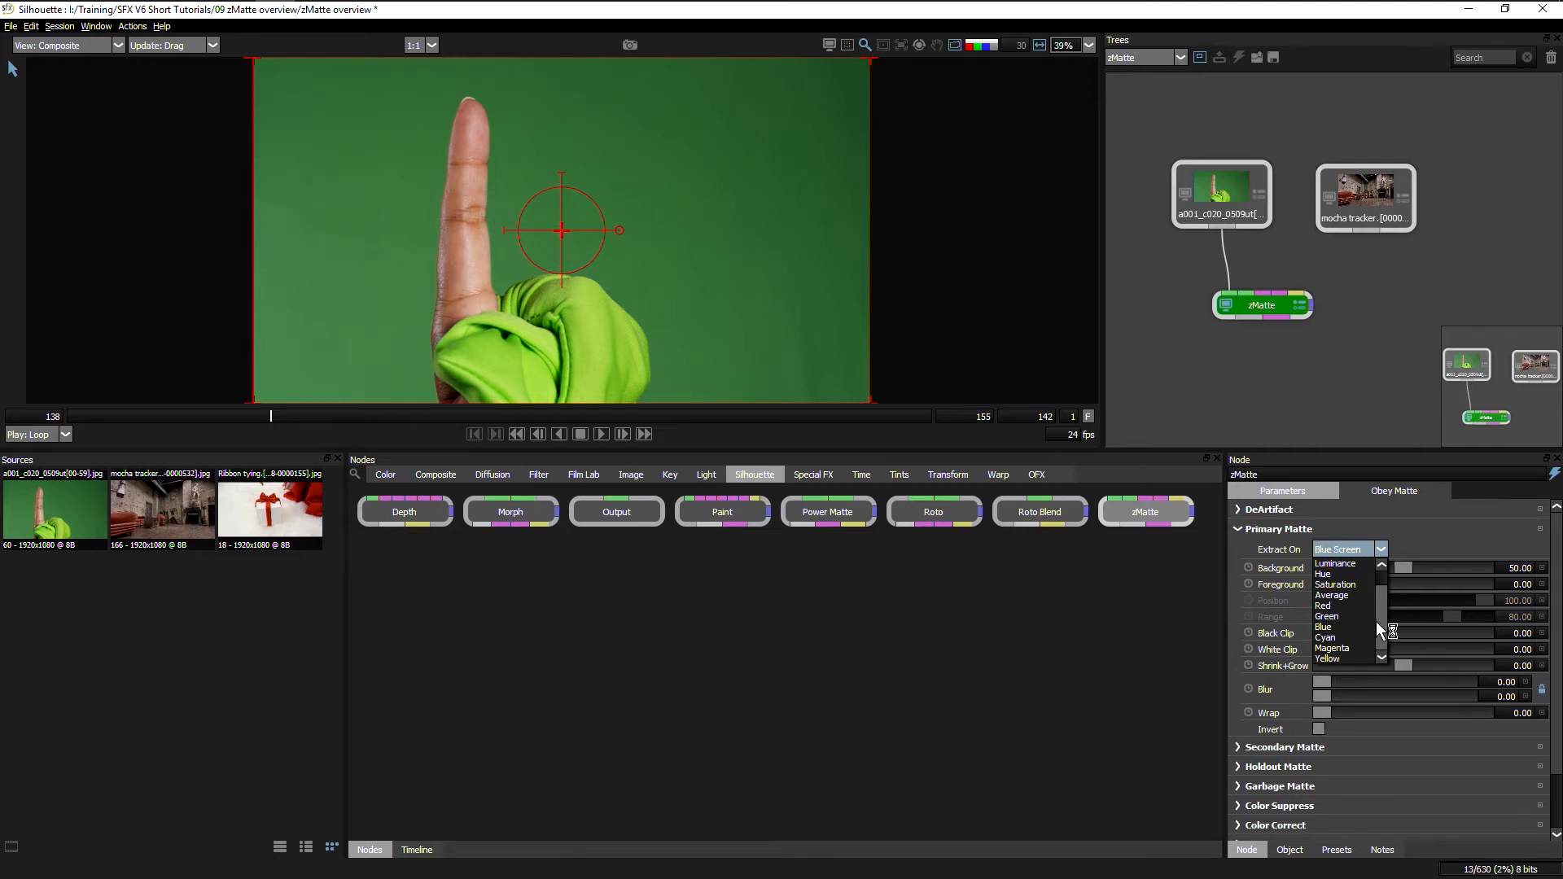
pyautogui.moveTo(1378, 621); pyautogui.dragTo(1381, 585)
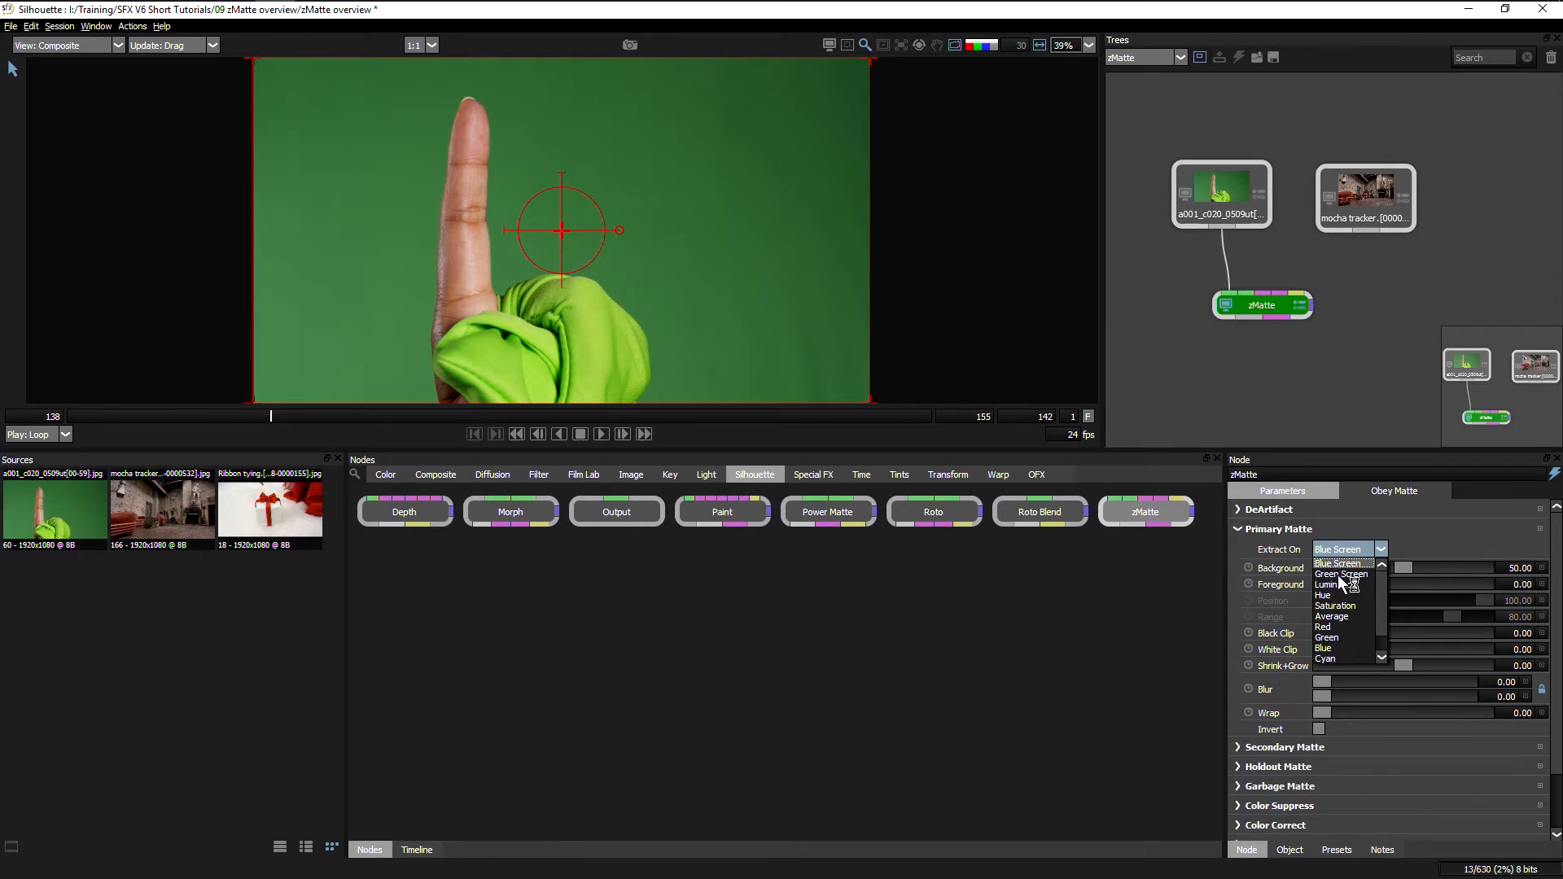
pyautogui.click(1353, 574)
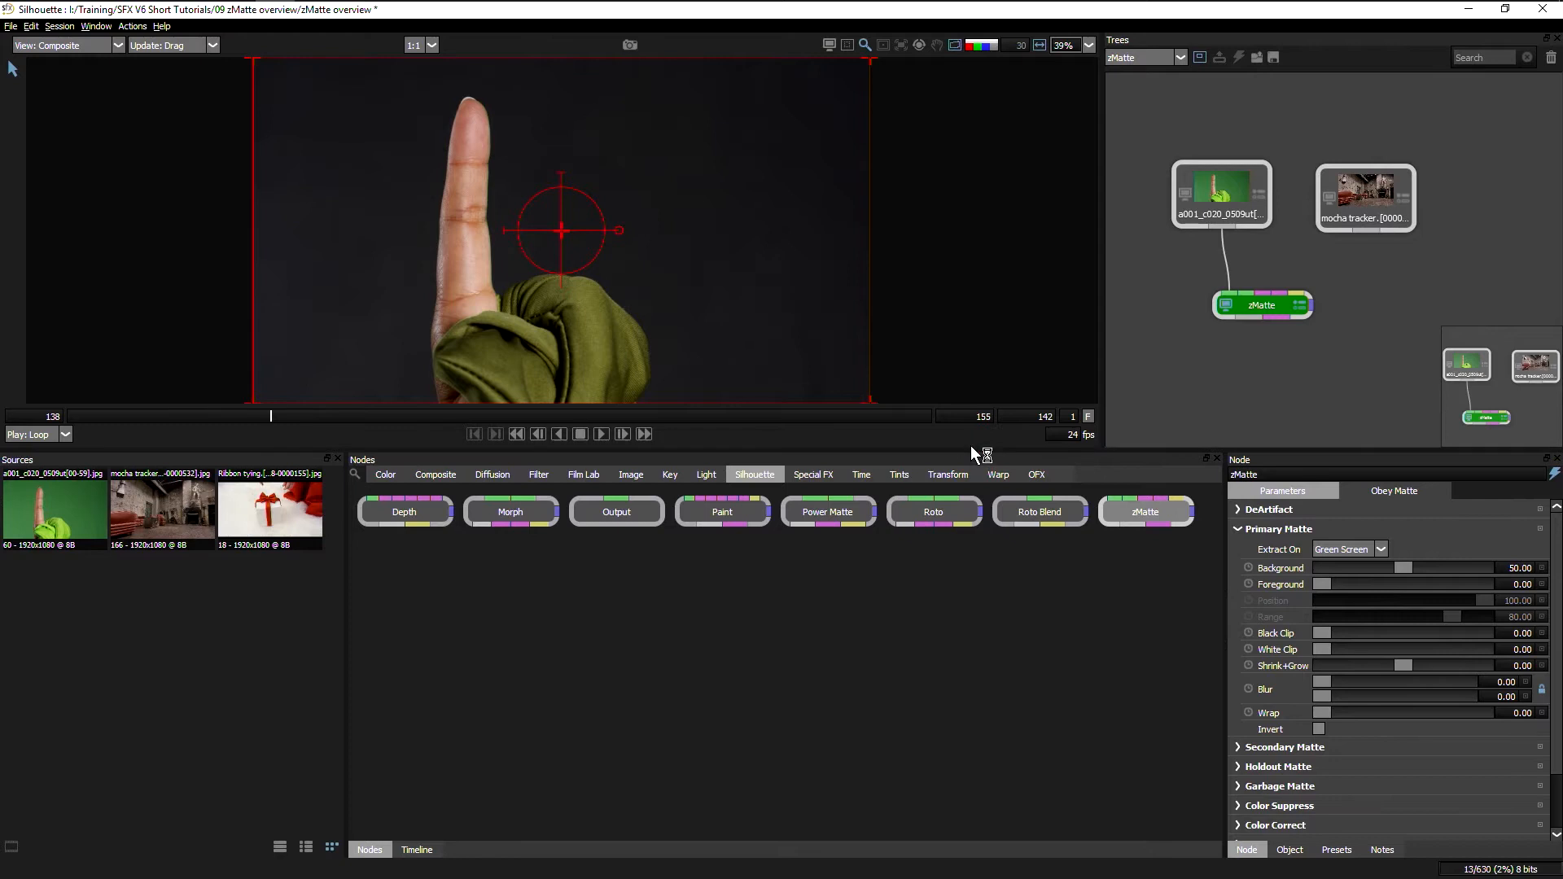
pyautogui.moveTo(970, 449); pyautogui.dragTo(1033, 621)
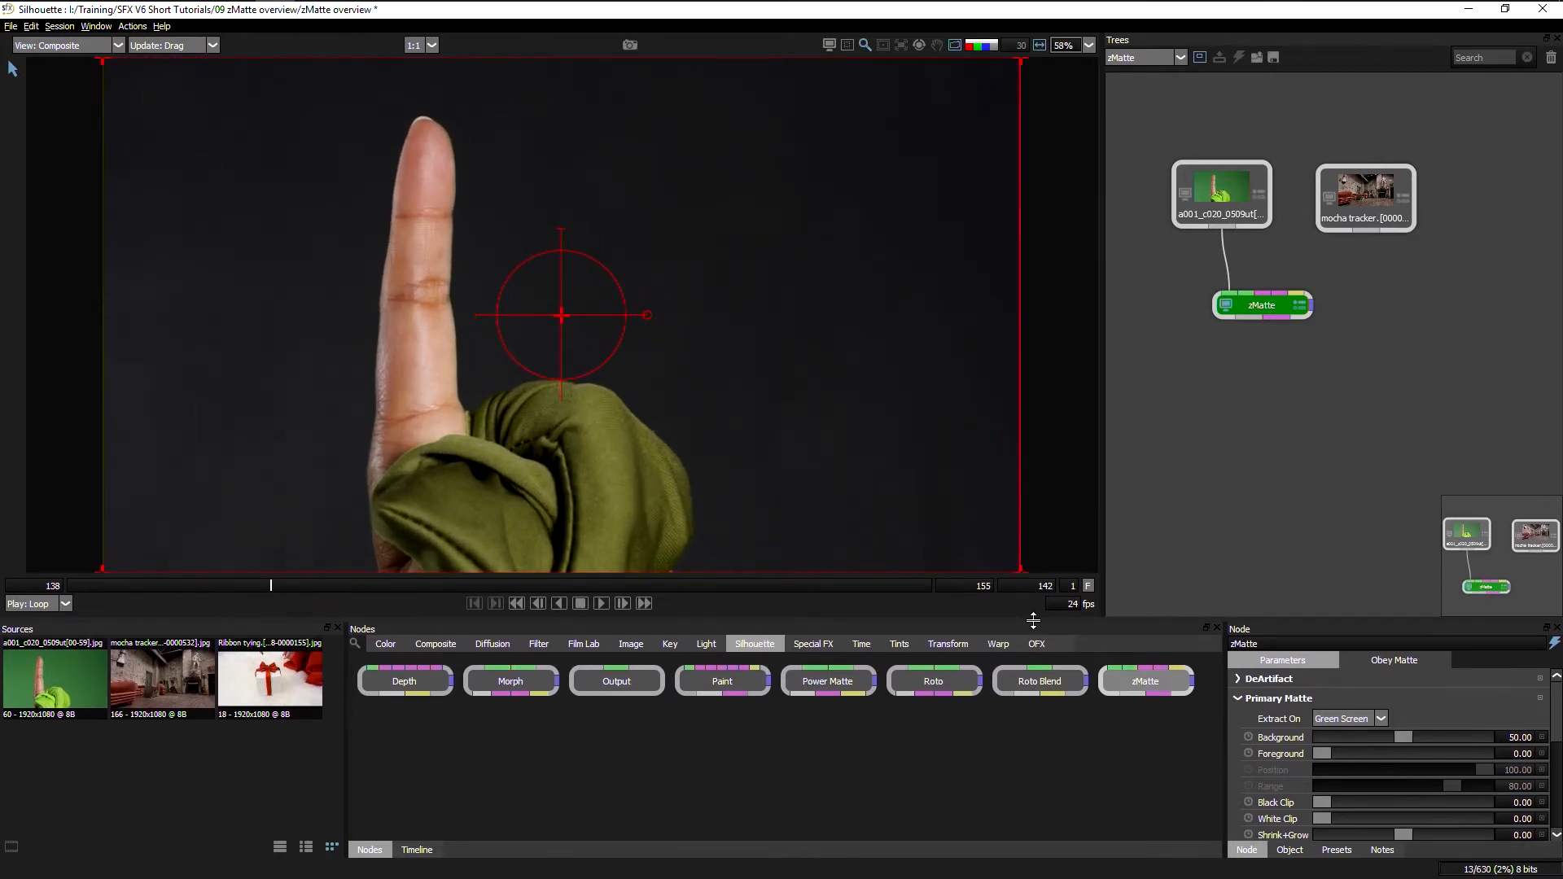
# Examine the zMatte node's Output view and its available parameter groups, and return the viewer to Composite.
pyautogui.click(88, 45)
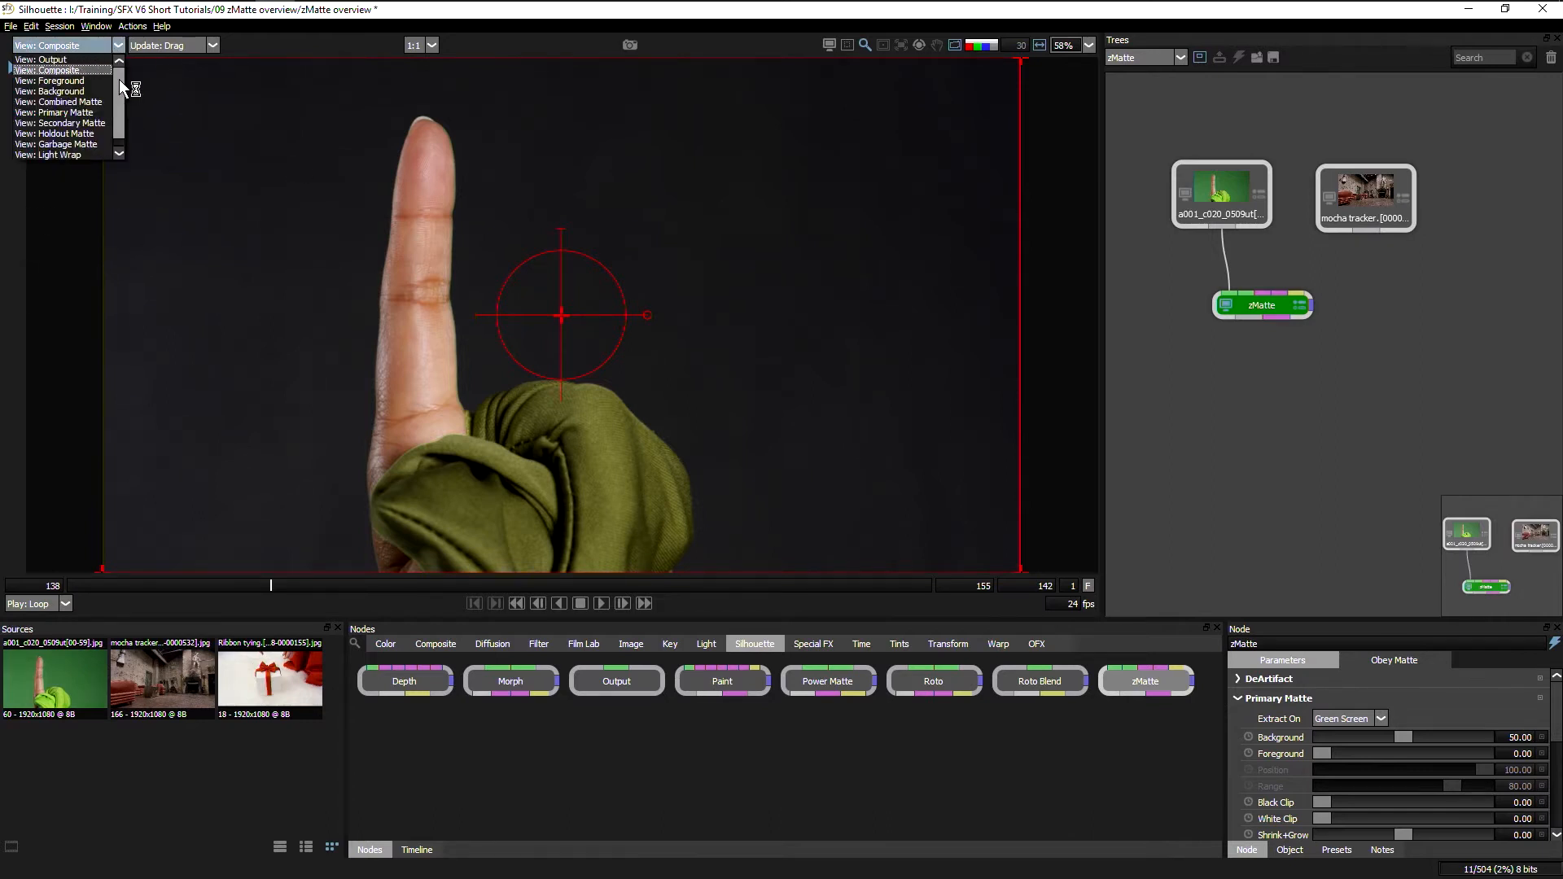
pyautogui.click(48, 60)
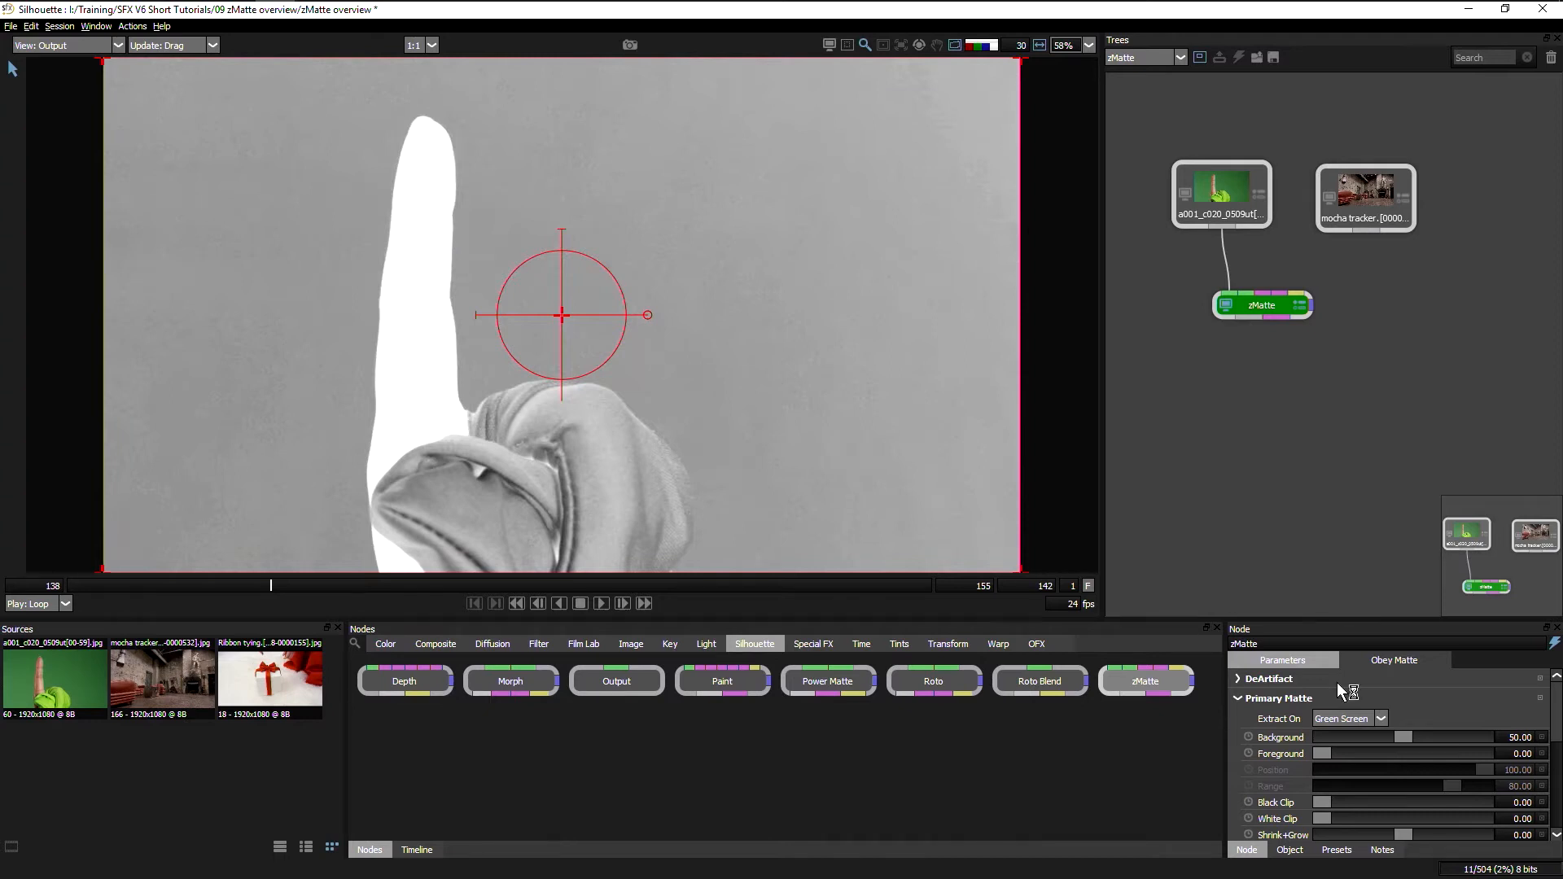
pyautogui.scroll(-10, 1551, 738)
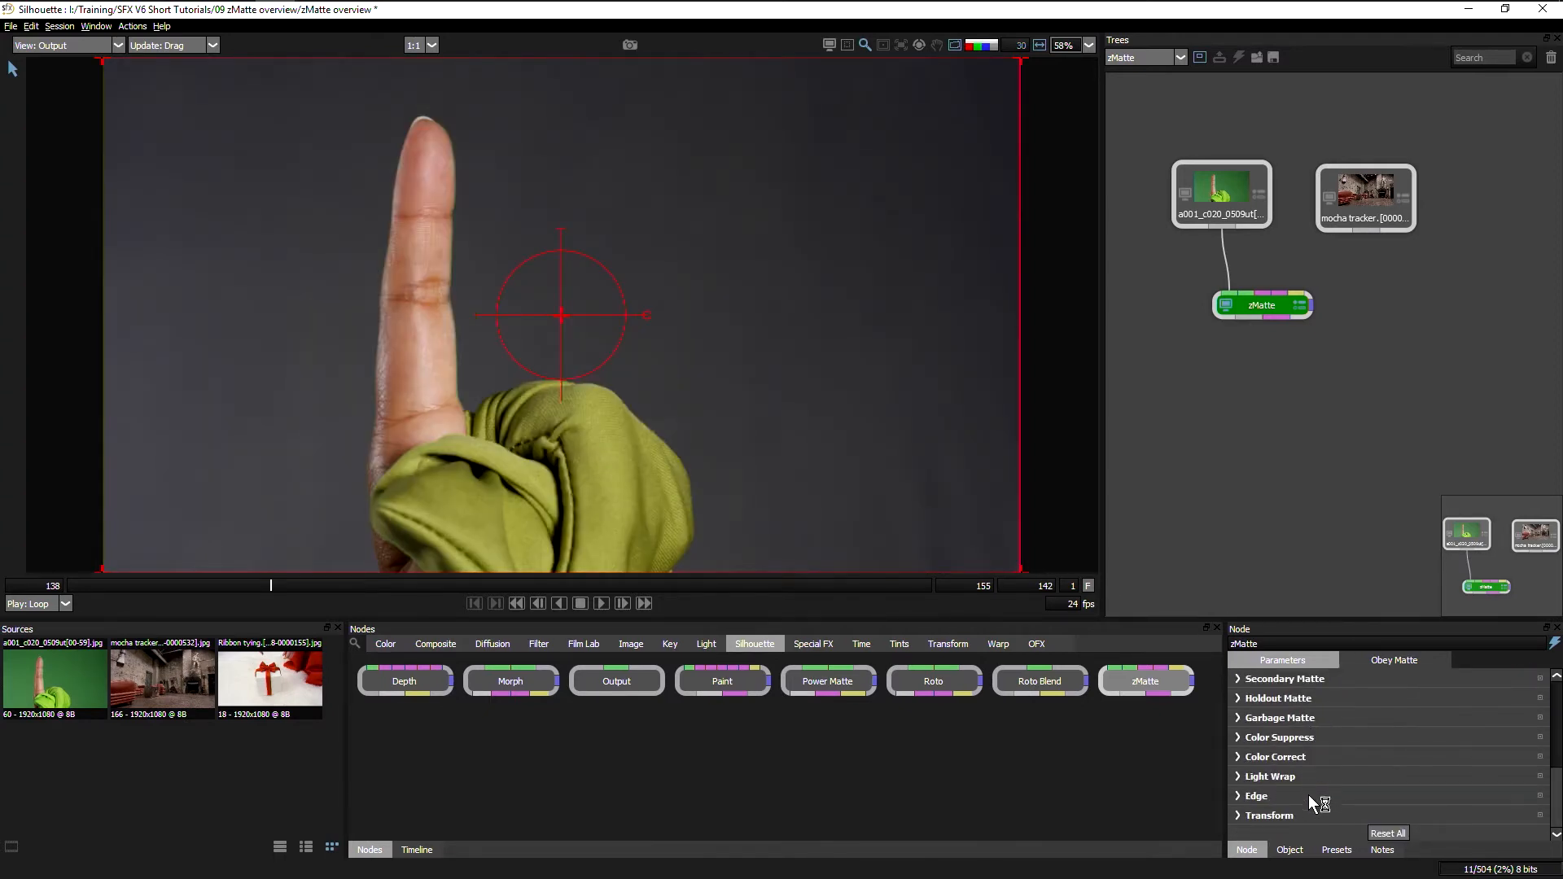
pyautogui.scroll(10, 1316, 806)
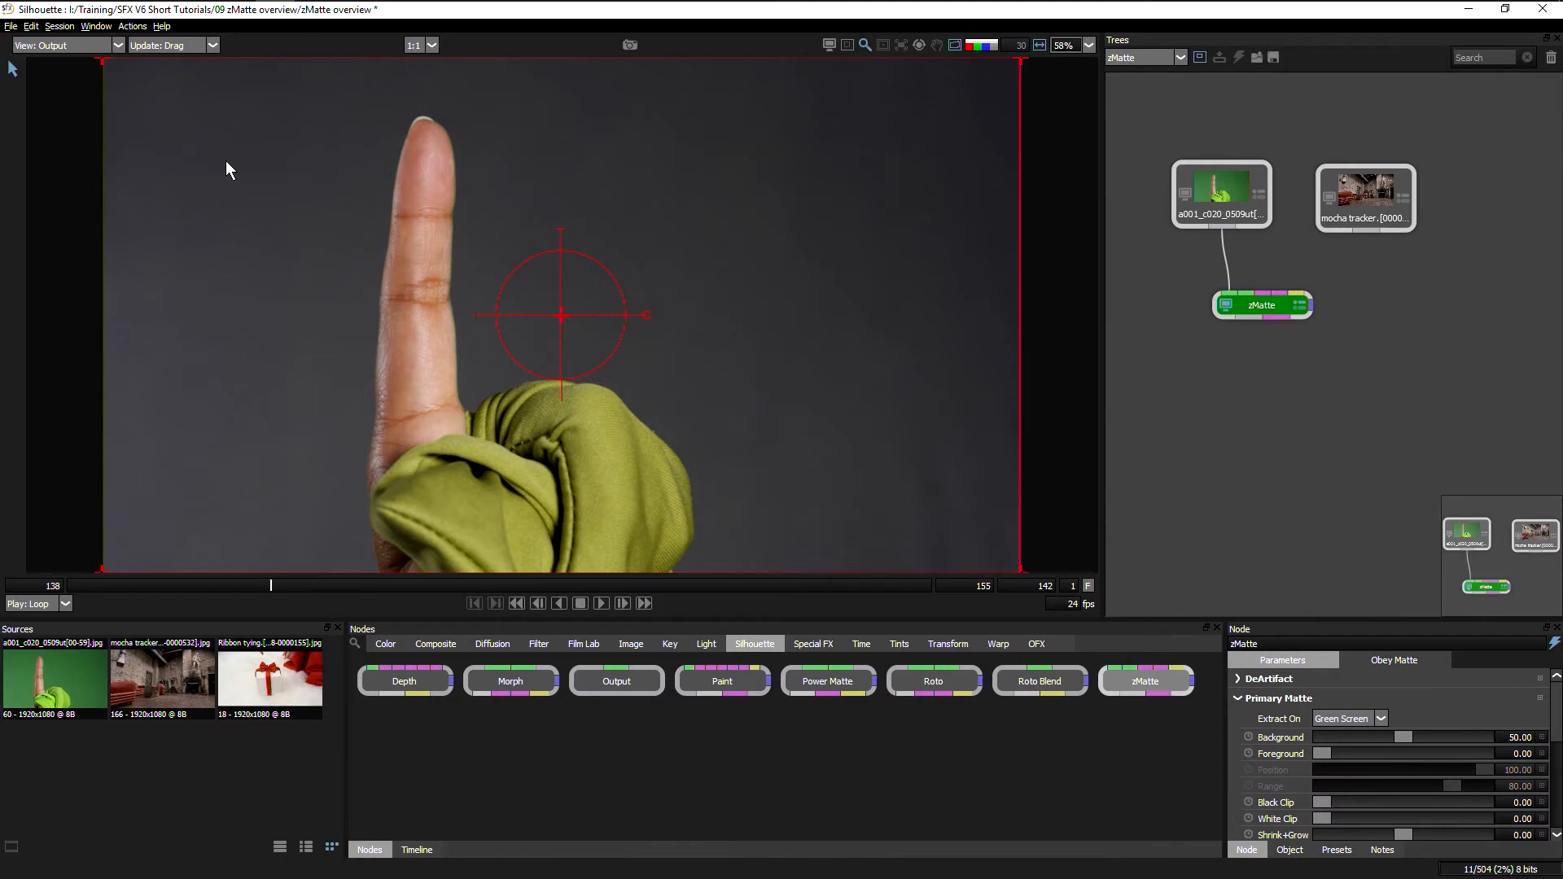
pyautogui.click(57, 44)
pyautogui.click(74, 69)
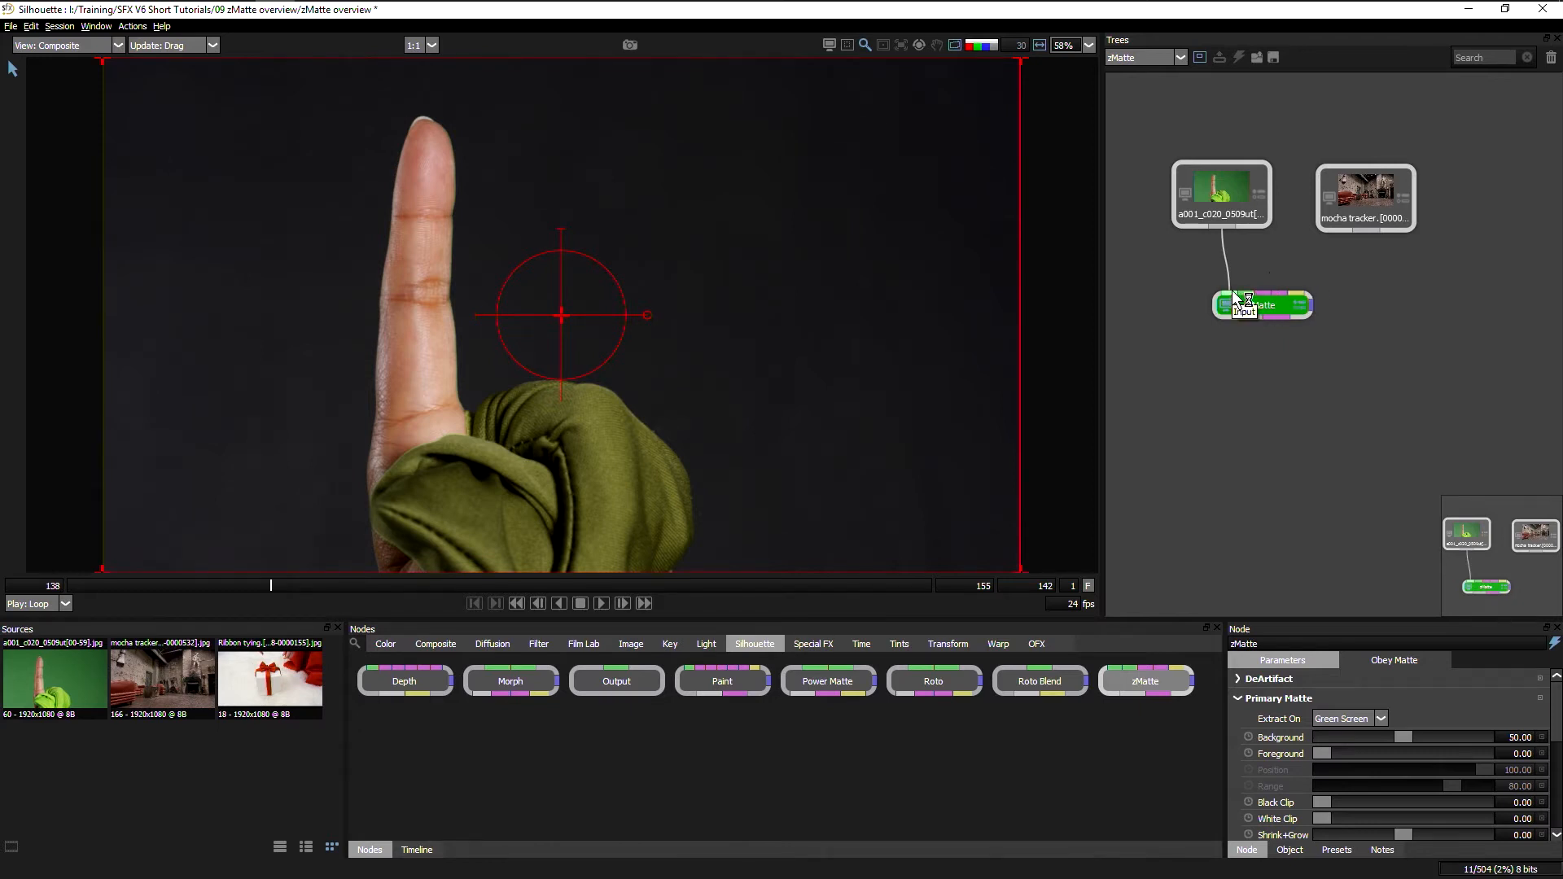
# Connect the mocha tracker source to the zMatte node as its background and show the Primary Matte in the viewer.
pyautogui.moveTo(1367, 231); pyautogui.dragTo(1254, 297)
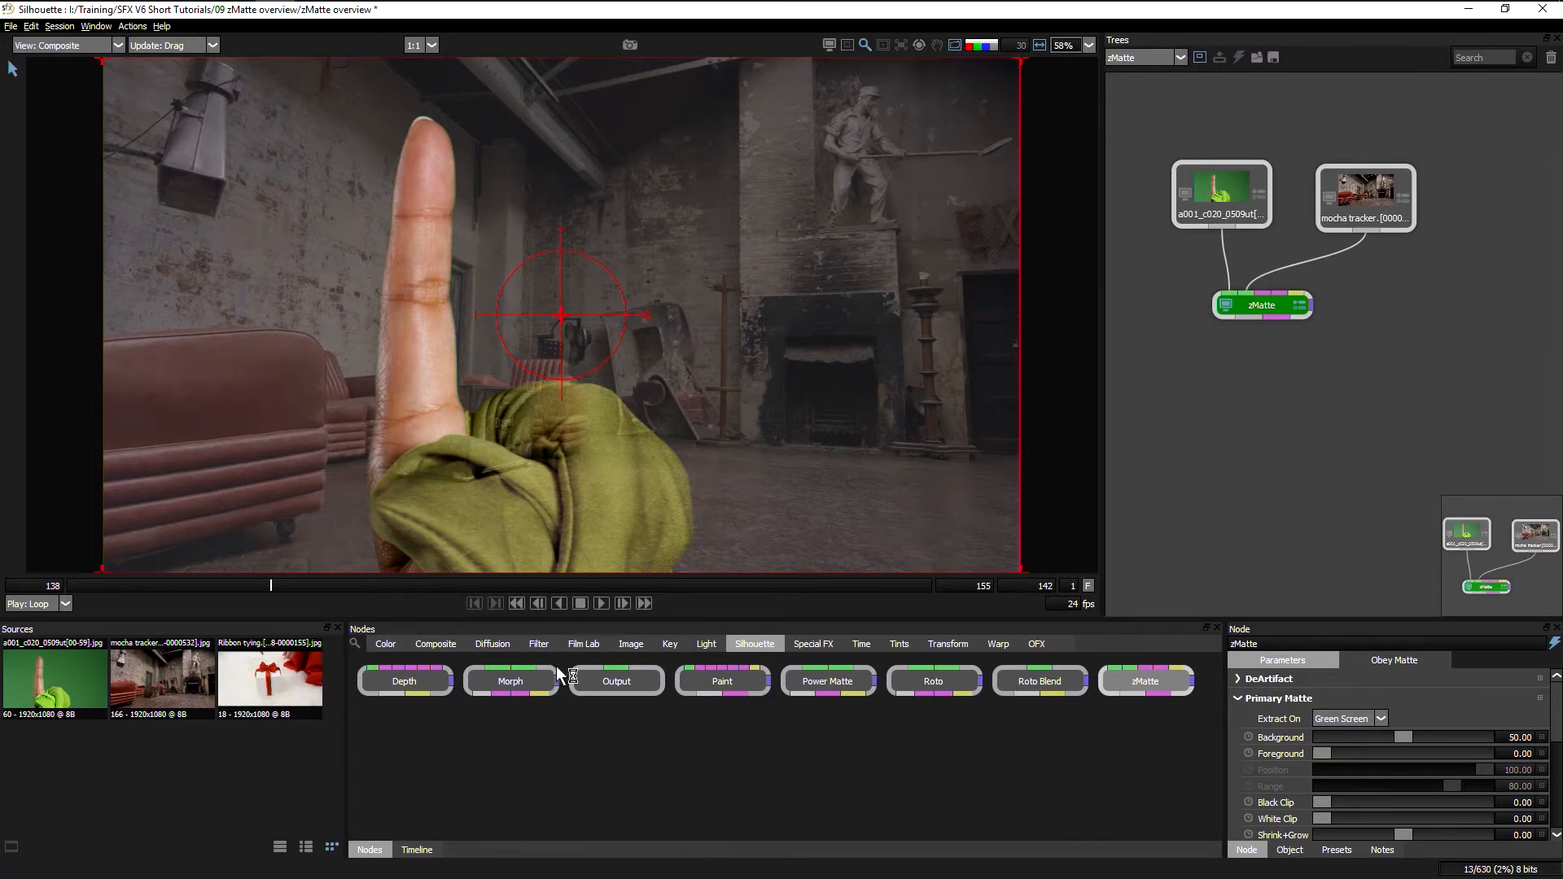
pyautogui.click(91, 46)
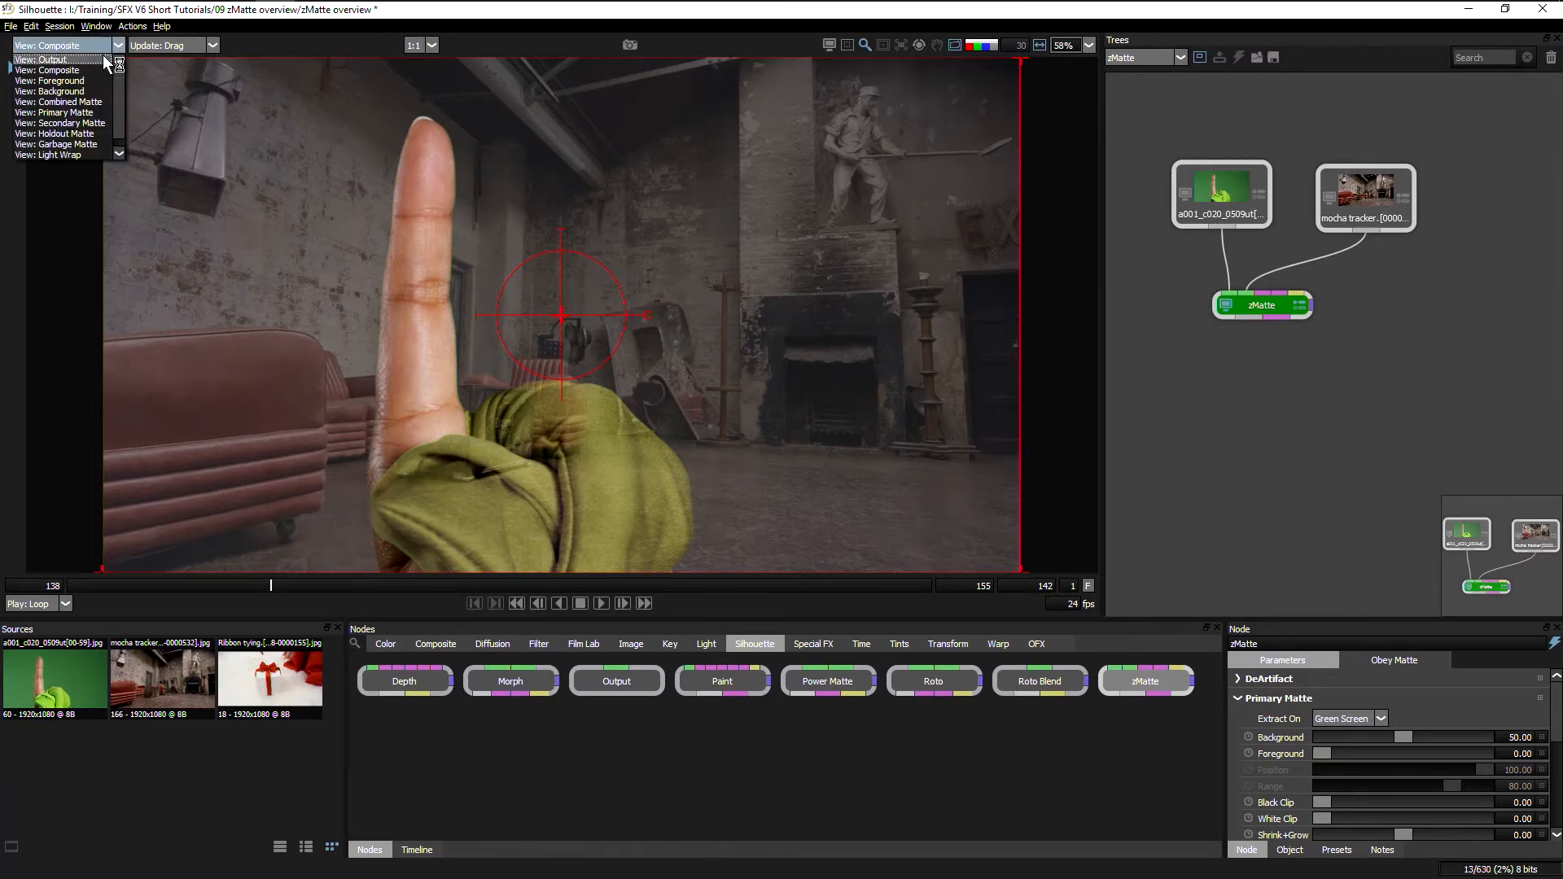
pyautogui.click(99, 111)
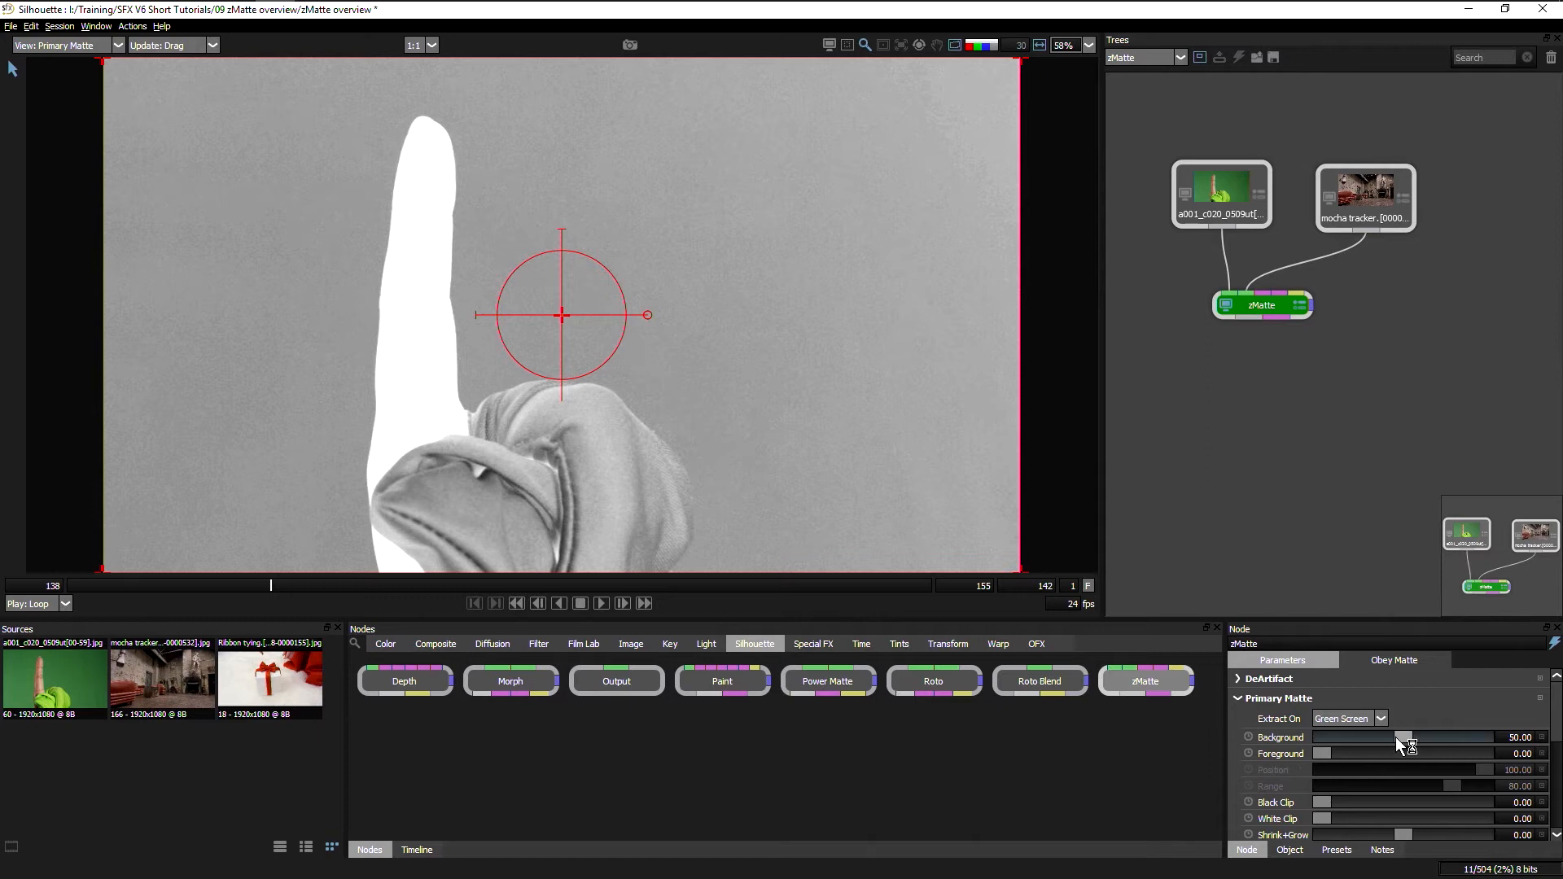
# Set the Primary Matte's Background to 9, Foreground to 1.5 and Black Clip to 38.5, and check the matte in playback.
pyautogui.moveTo(1403, 736); pyautogui.dragTo(1311, 755)
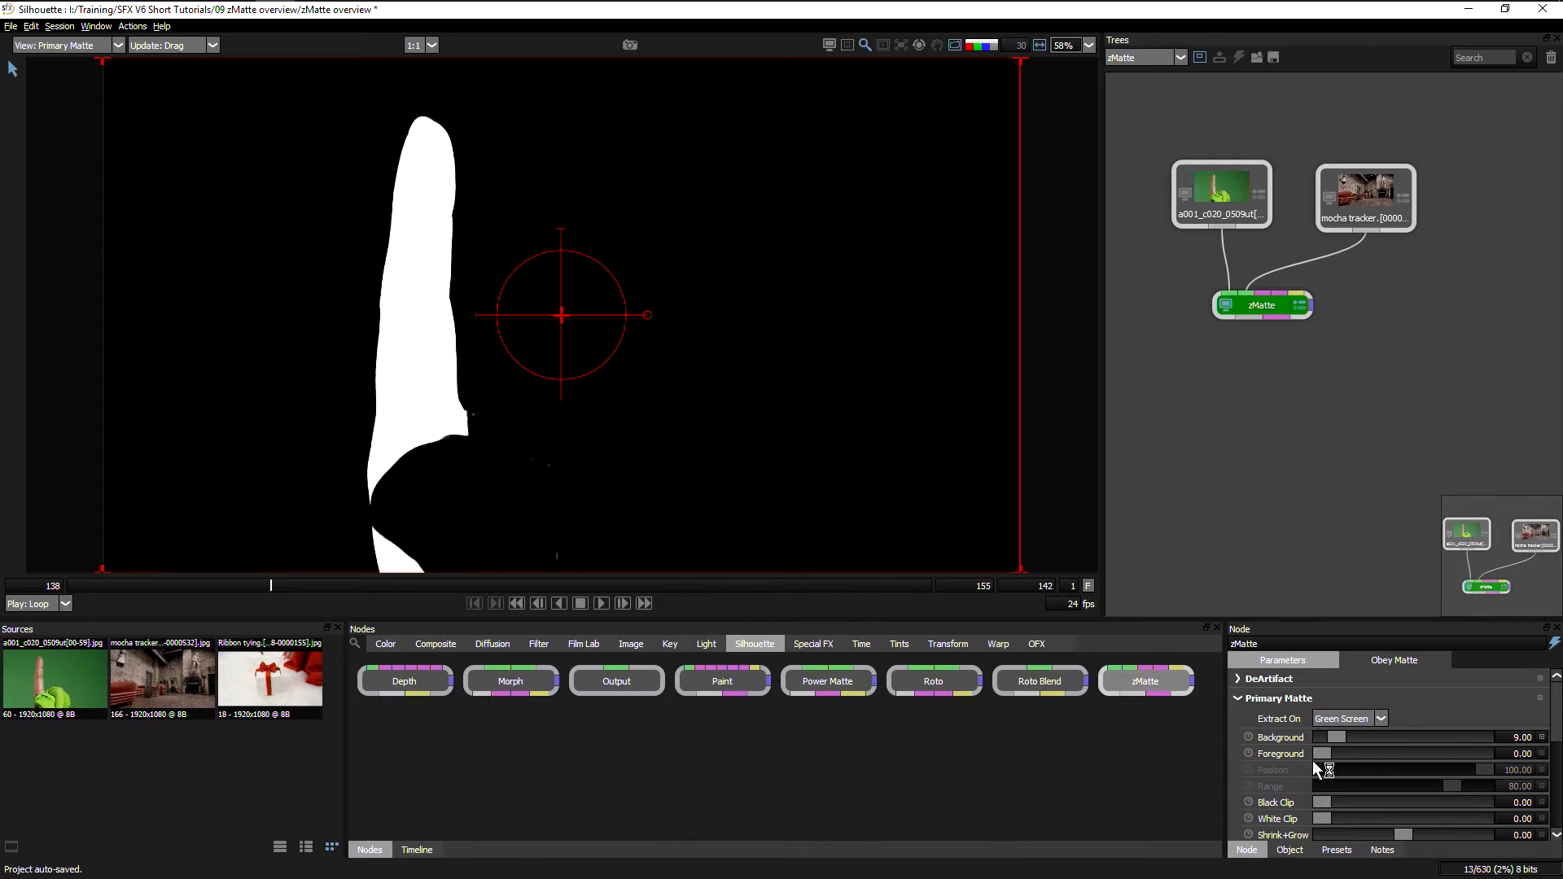
pyautogui.moveTo(1317, 753); pyautogui.dragTo(1323, 754)
pyautogui.scroll(-2, 1343, 798)
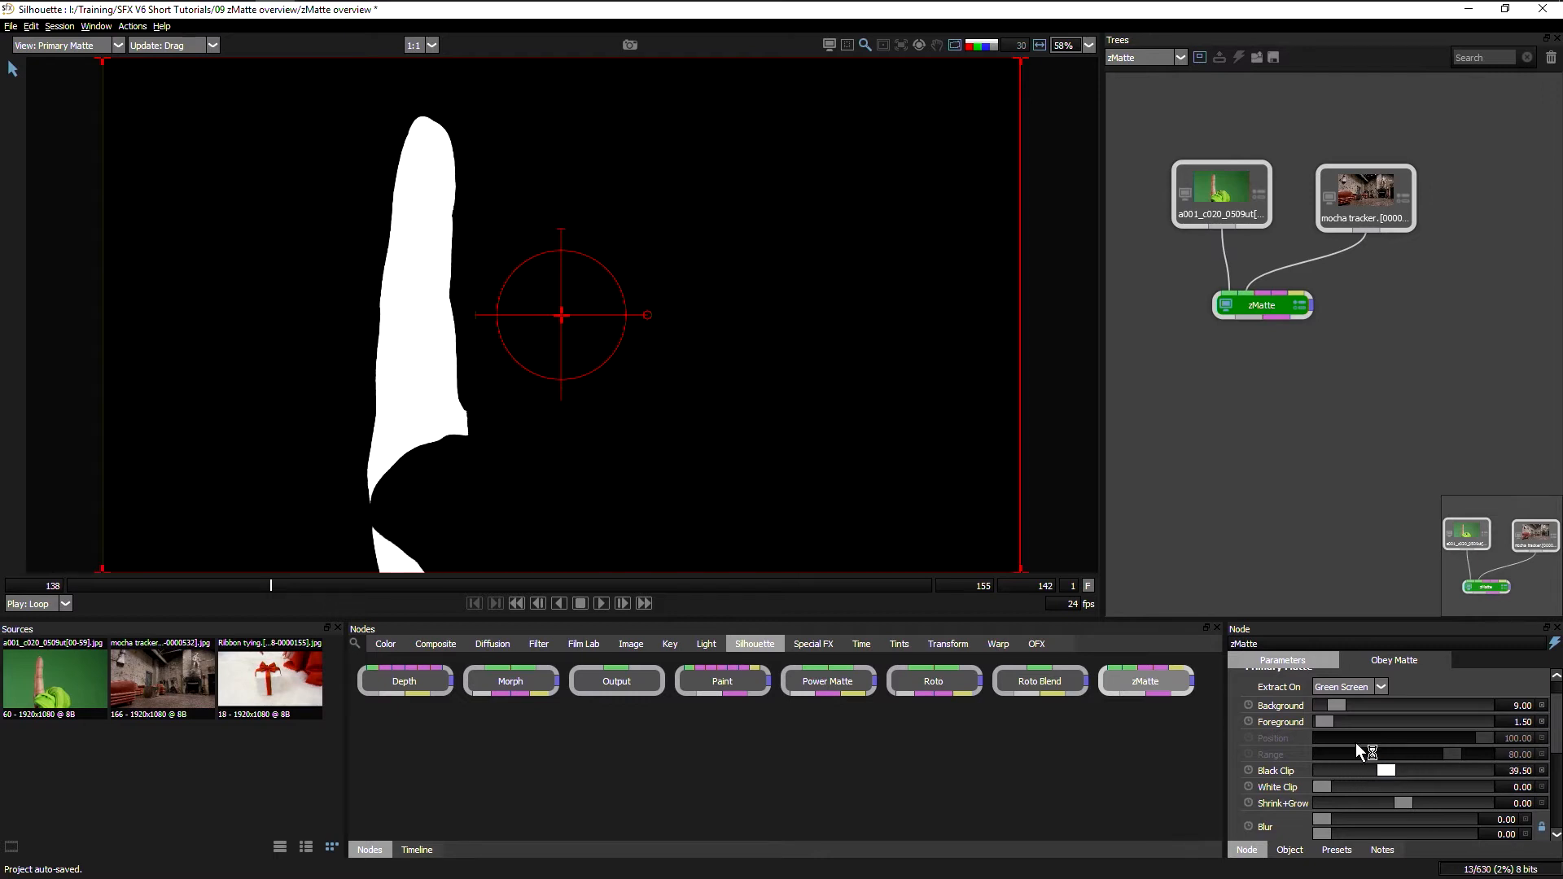
pyautogui.click(601, 603)
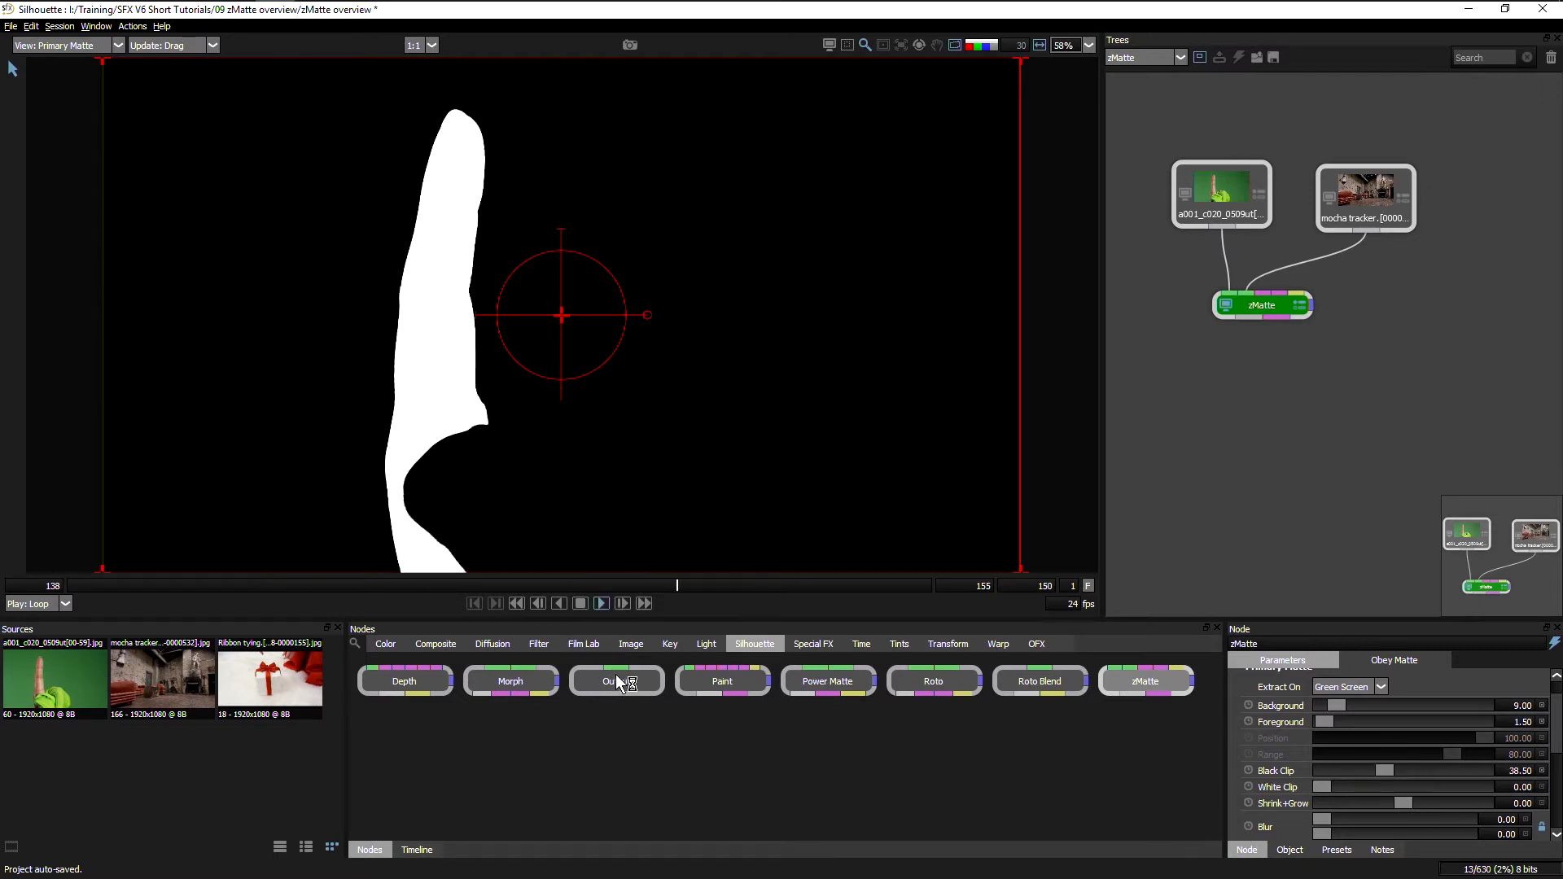
pyautogui.click(580, 603)
# Set the Primary Matte's White Clip to 1.49 and refine Shrink+Grow to -0.20 while viewing the Composite.
pyautogui.moveTo(1323, 787); pyautogui.dragTo(1345, 790)
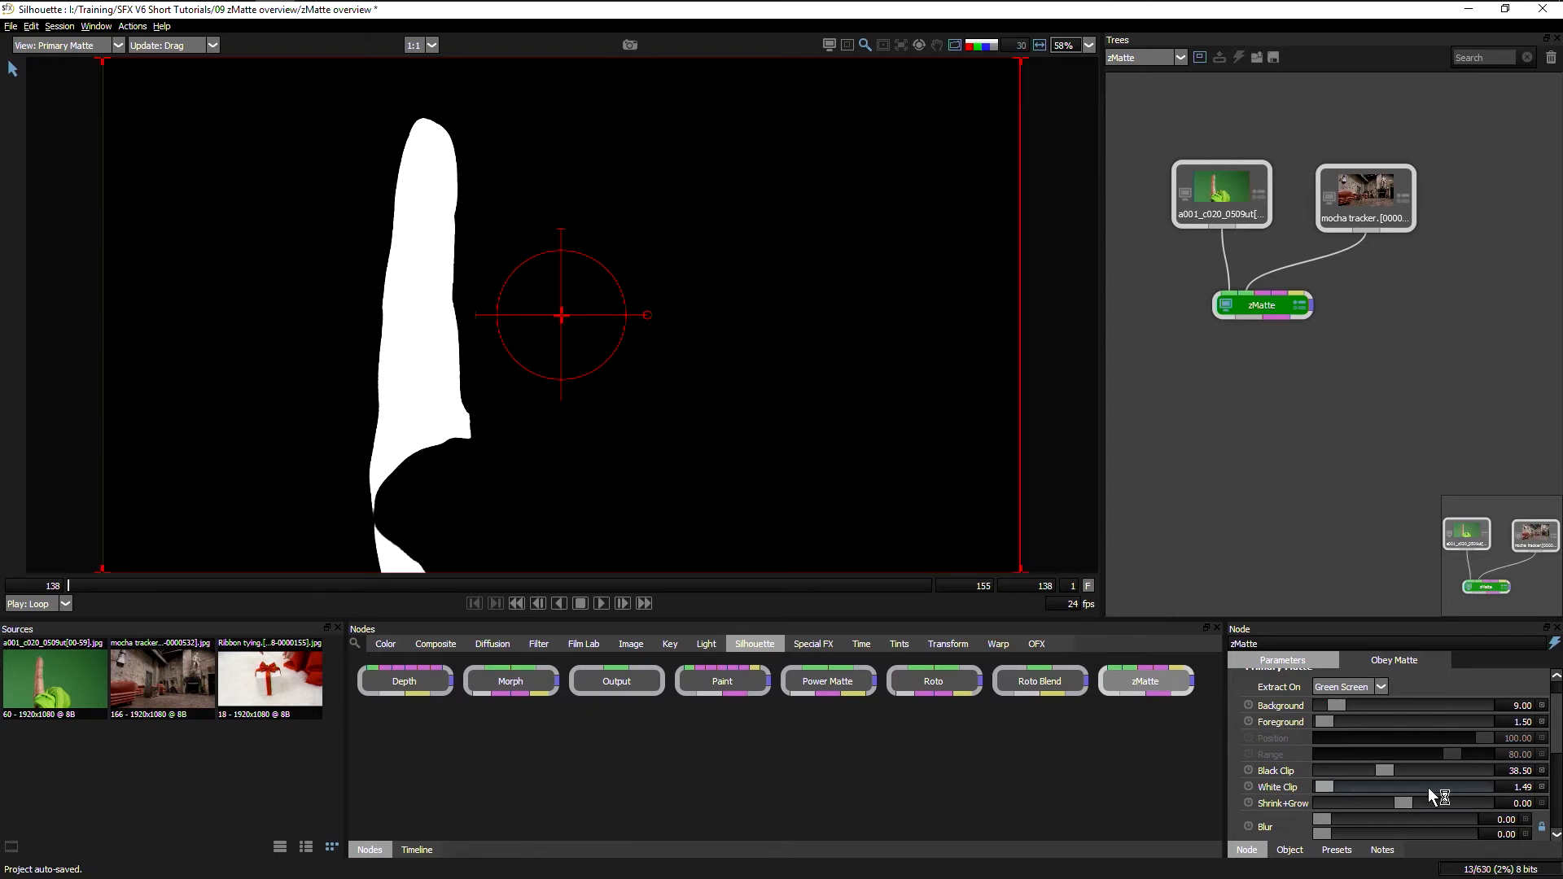
pyautogui.moveTo(1404, 801)
pyautogui.mouseDown()
pyautogui.moveTo(1434, 800)
pyautogui.moveTo(1376, 802)
pyautogui.moveTo(1419, 798)
pyautogui.moveTo(1395, 801)
pyautogui.mouseUp()
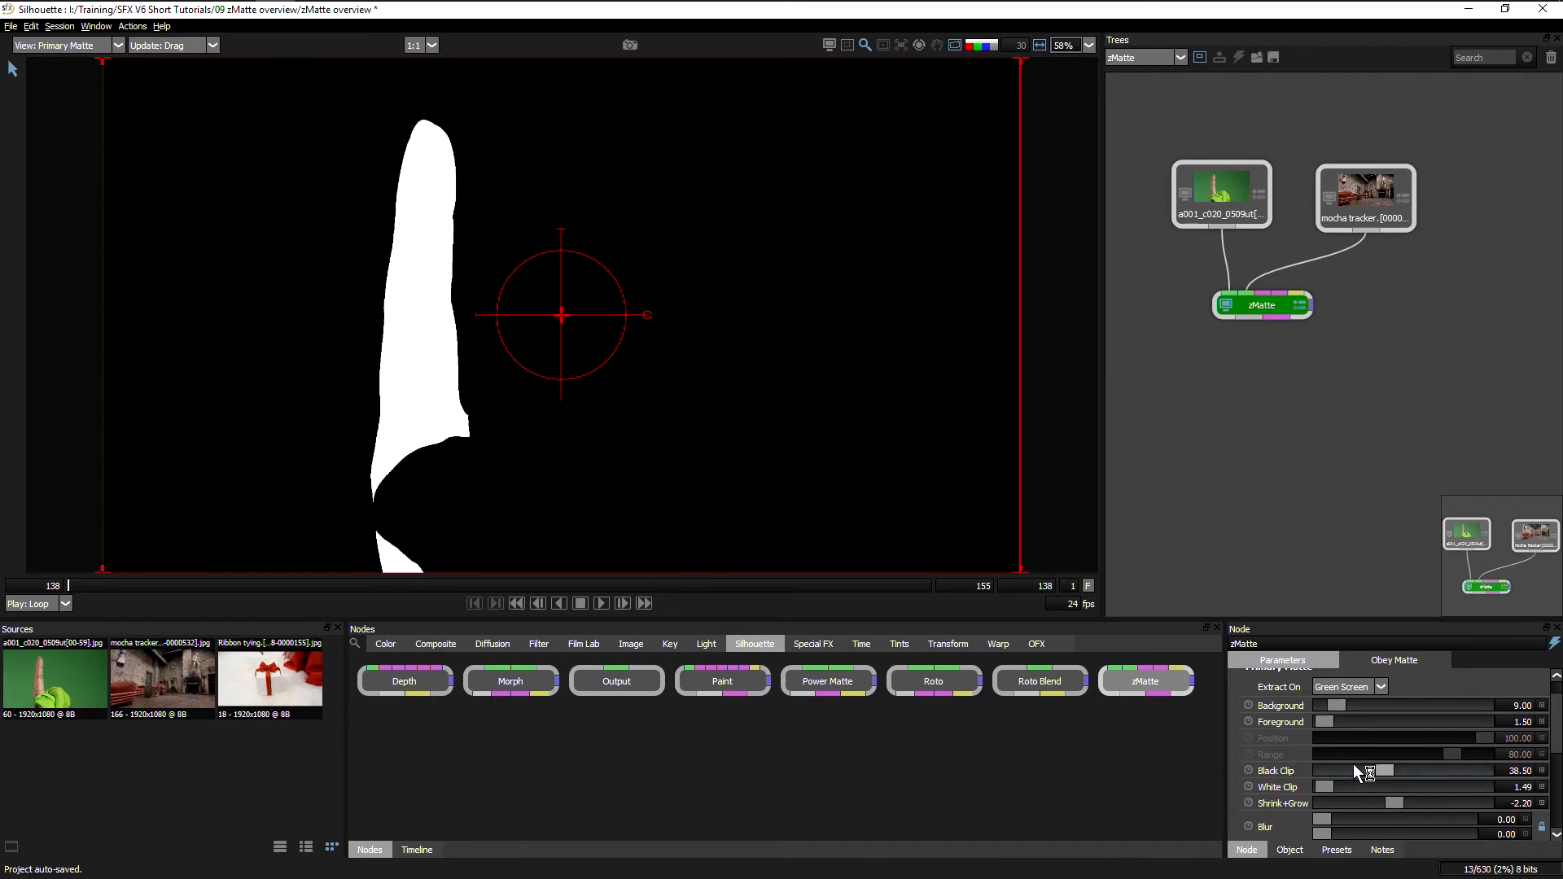
pyautogui.click(42, 45)
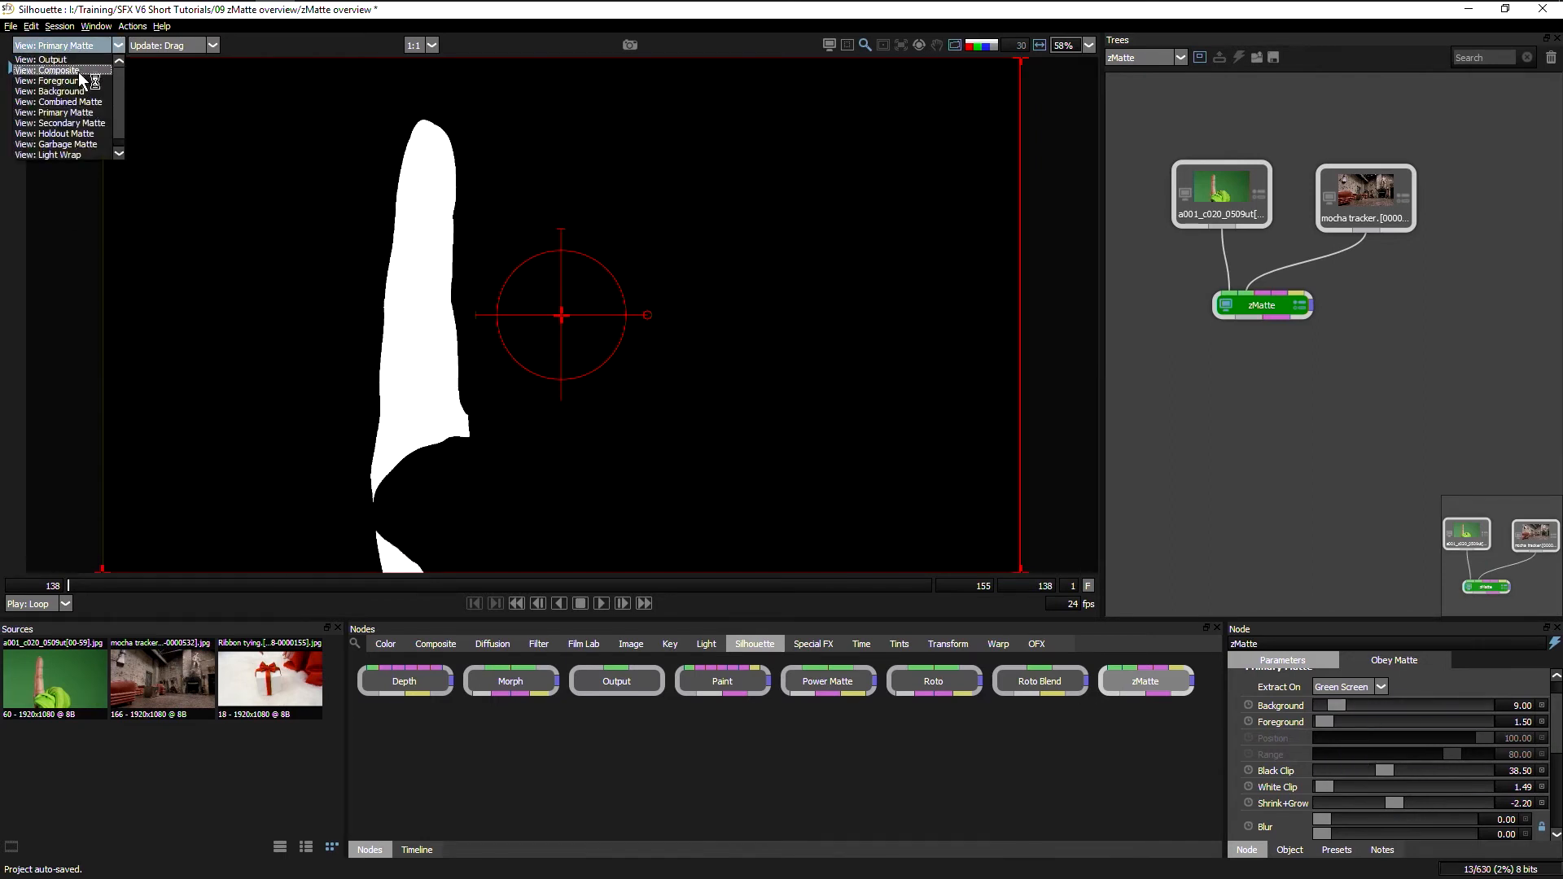
pyautogui.click(80, 71)
pyautogui.moveTo(1394, 803)
pyautogui.mouseDown()
pyautogui.moveTo(1418, 803)
pyautogui.moveTo(1379, 803)
pyautogui.moveTo(1428, 803)
pyautogui.moveTo(1396, 803)
pyautogui.mouseUp()
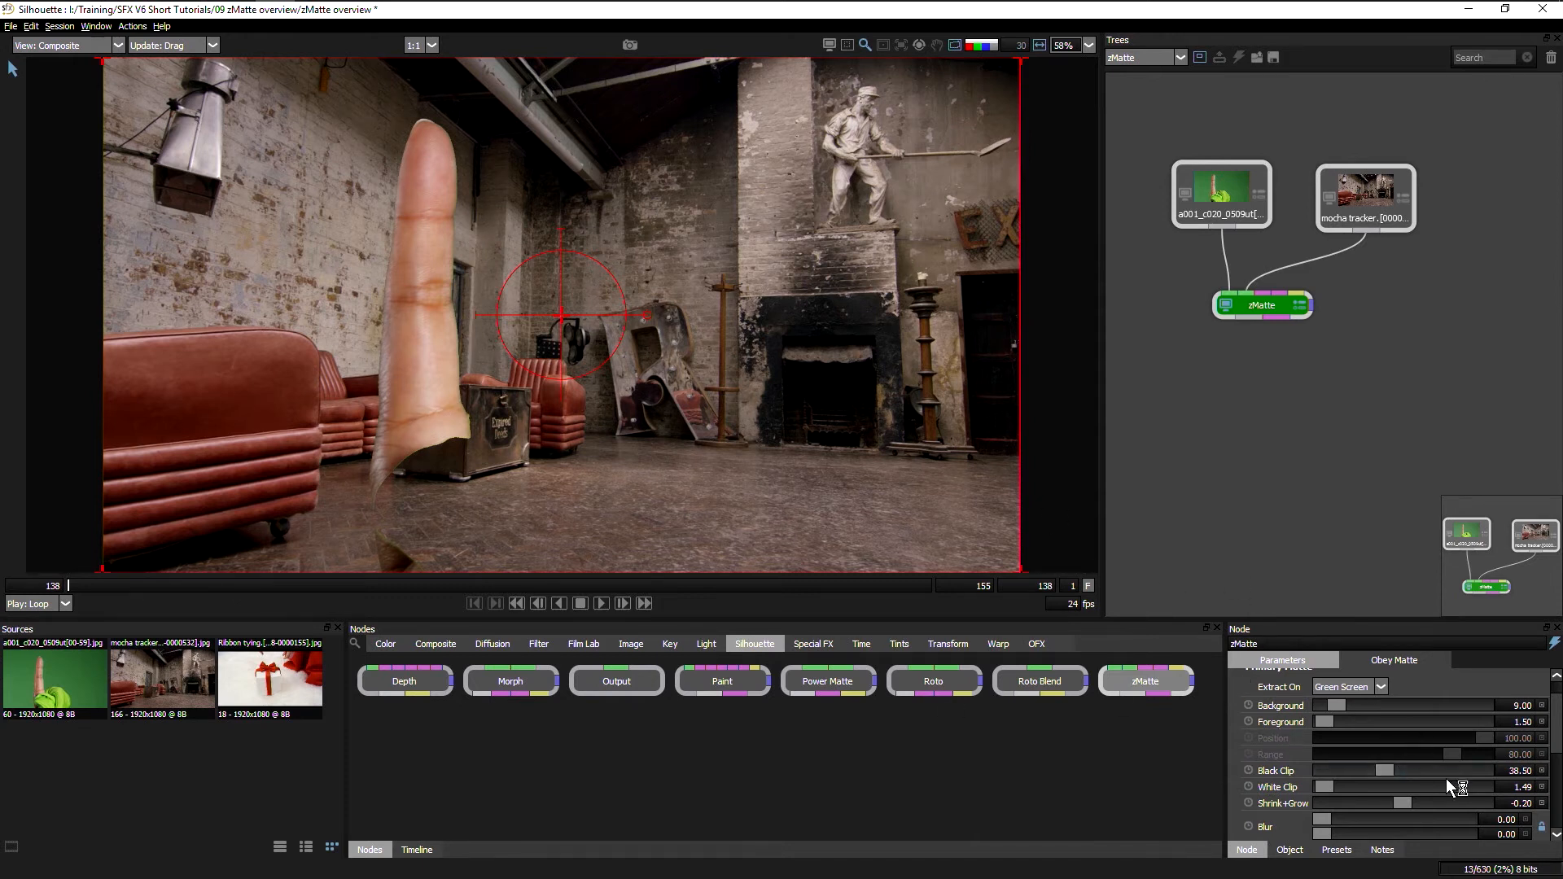
# Set the Primary Matte's Wrap to 4.50 and preview the inverted matte, leaving Invert off.
pyautogui.moveTo(1557, 738); pyautogui.dragTo(1558, 764)
pyautogui.moveTo(1325, 736)
pyautogui.mouseDown()
pyautogui.moveTo(1342, 740)
pyautogui.moveTo(1309, 744)
pyautogui.mouseUp()
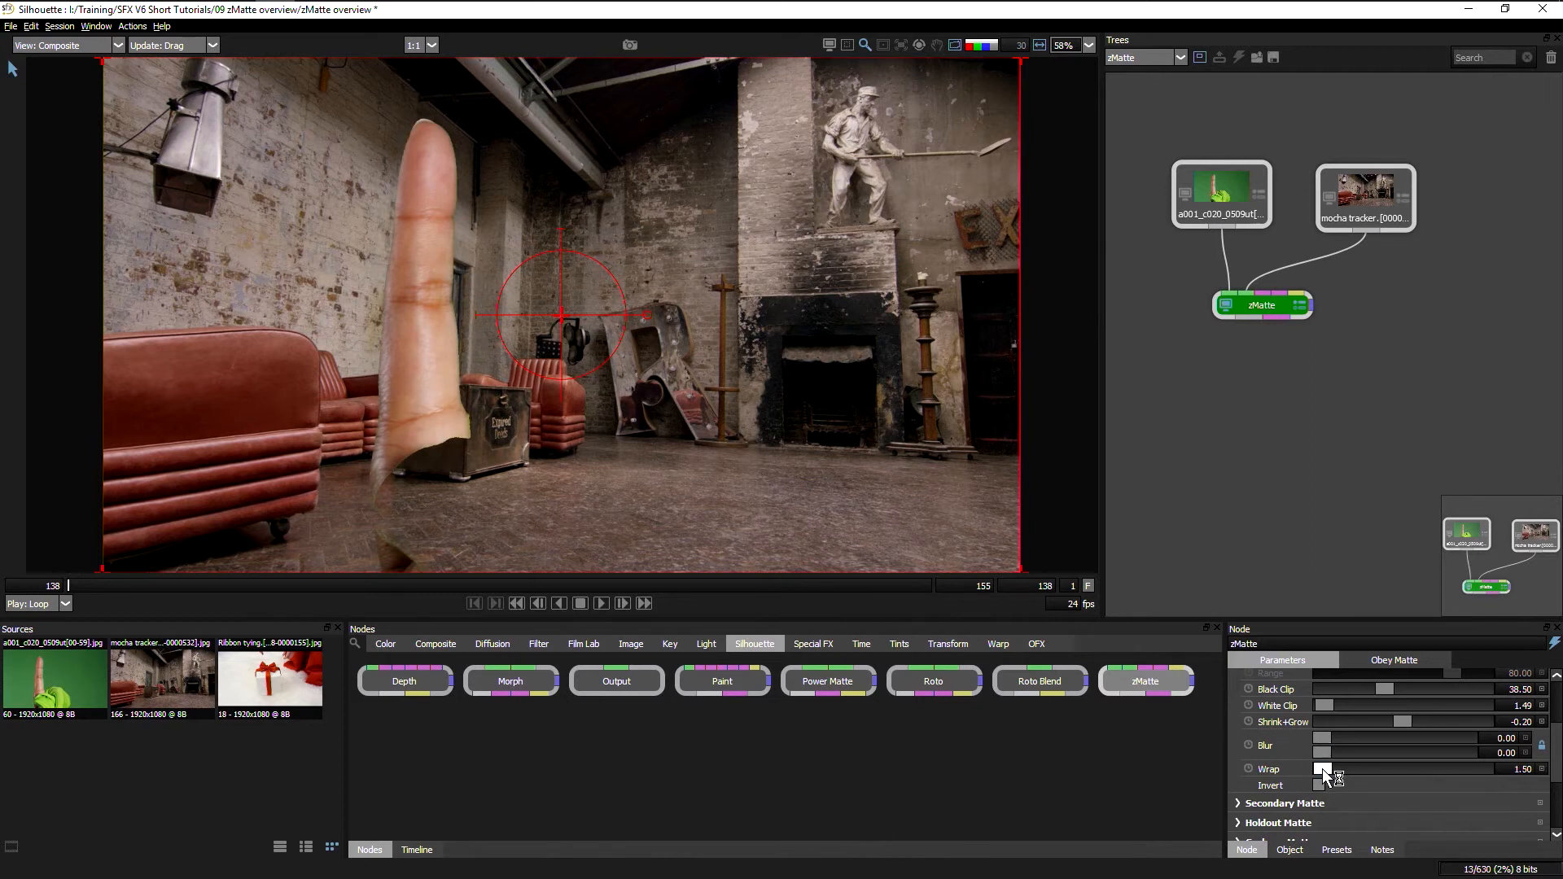
pyautogui.moveTo(1324, 769); pyautogui.dragTo(1324, 769)
pyautogui.click(1319, 785)
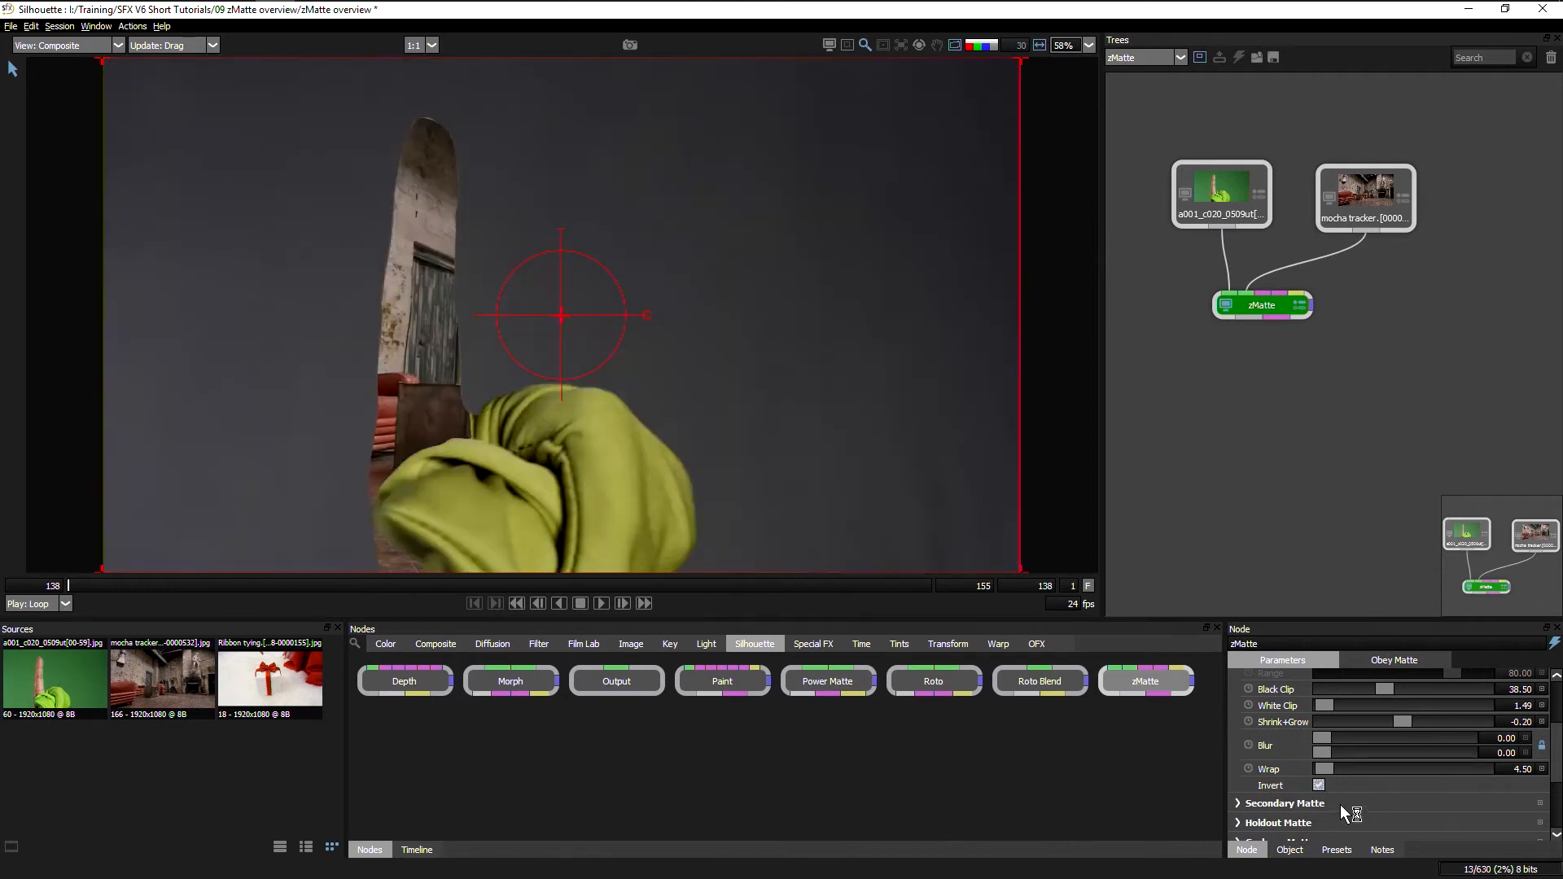
pyautogui.click(1320, 785)
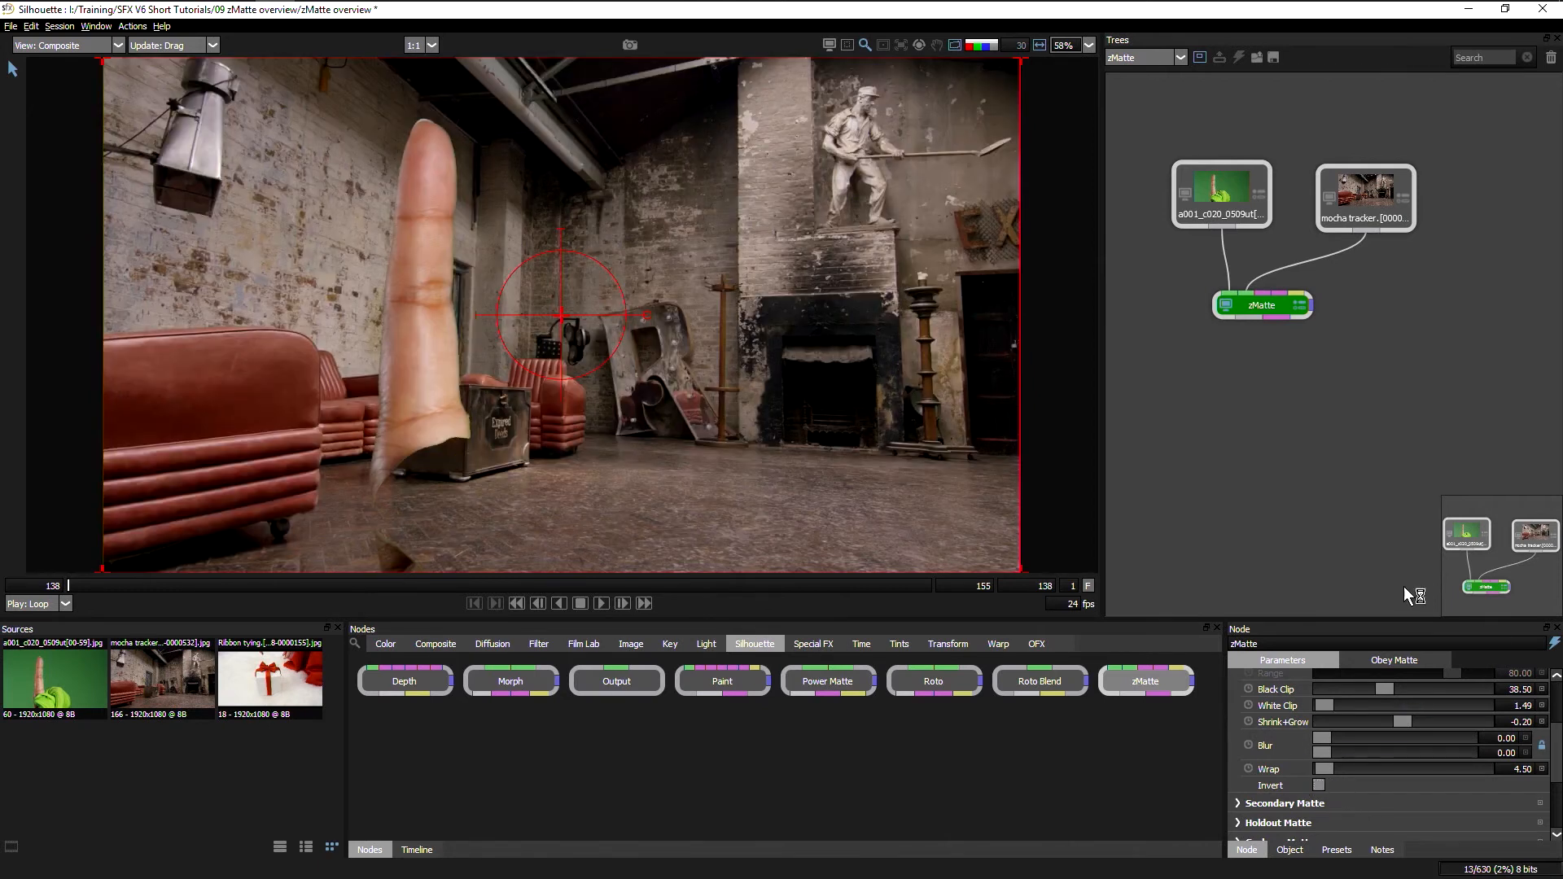
# Temporarily enable the Secondary Matte to preview its effect on the composite, and disable it again.
pyautogui.moveTo(1555, 772); pyautogui.dragTo(1551, 702)
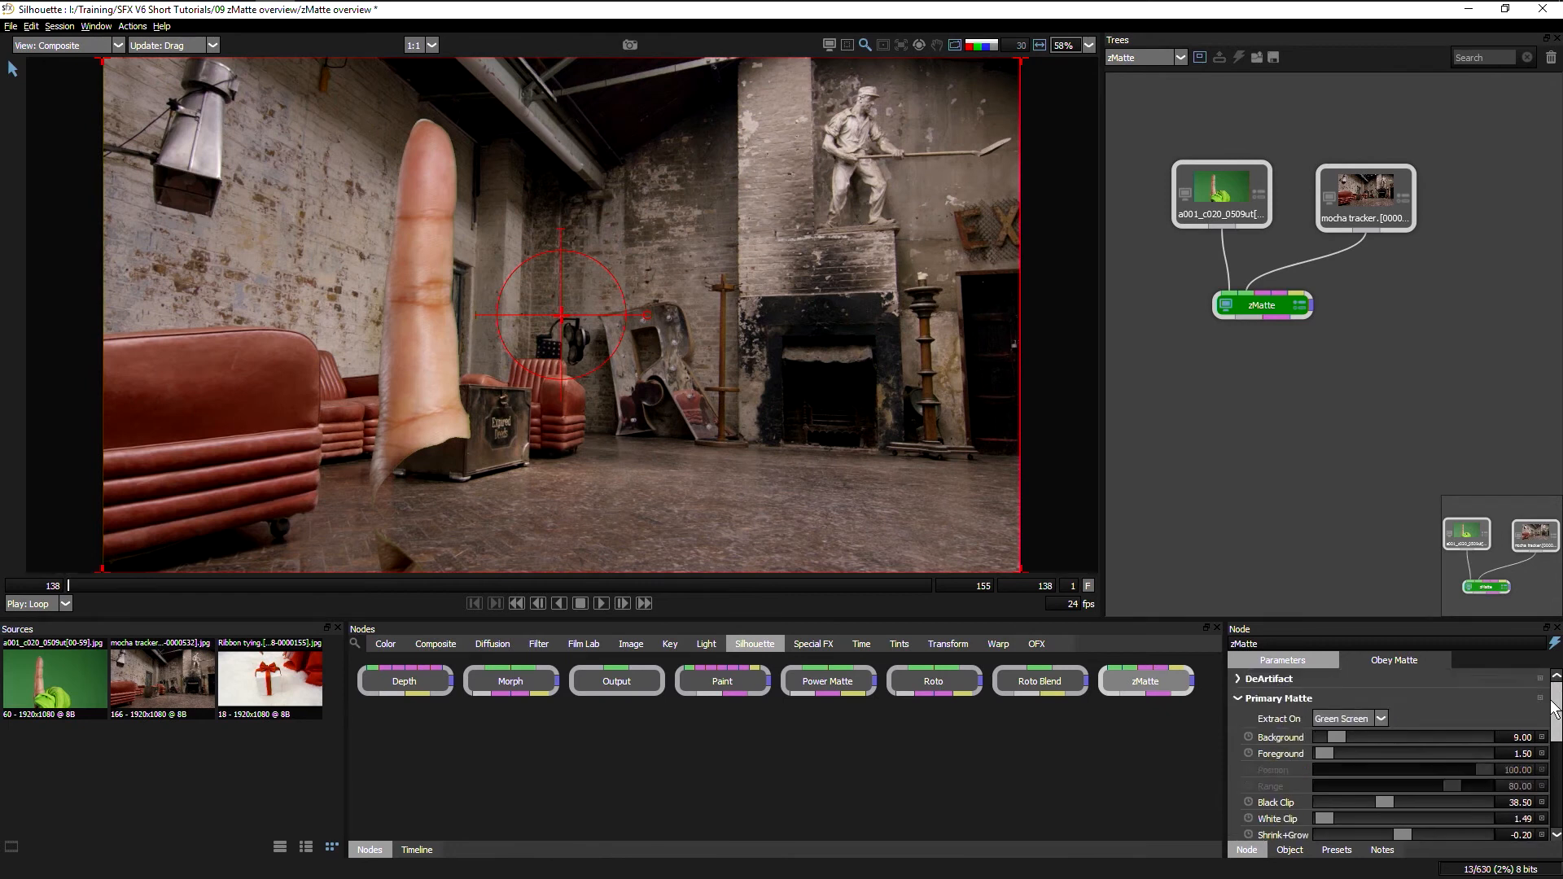
pyautogui.click(1238, 699)
pyautogui.scroll(-1, 1557, 718)
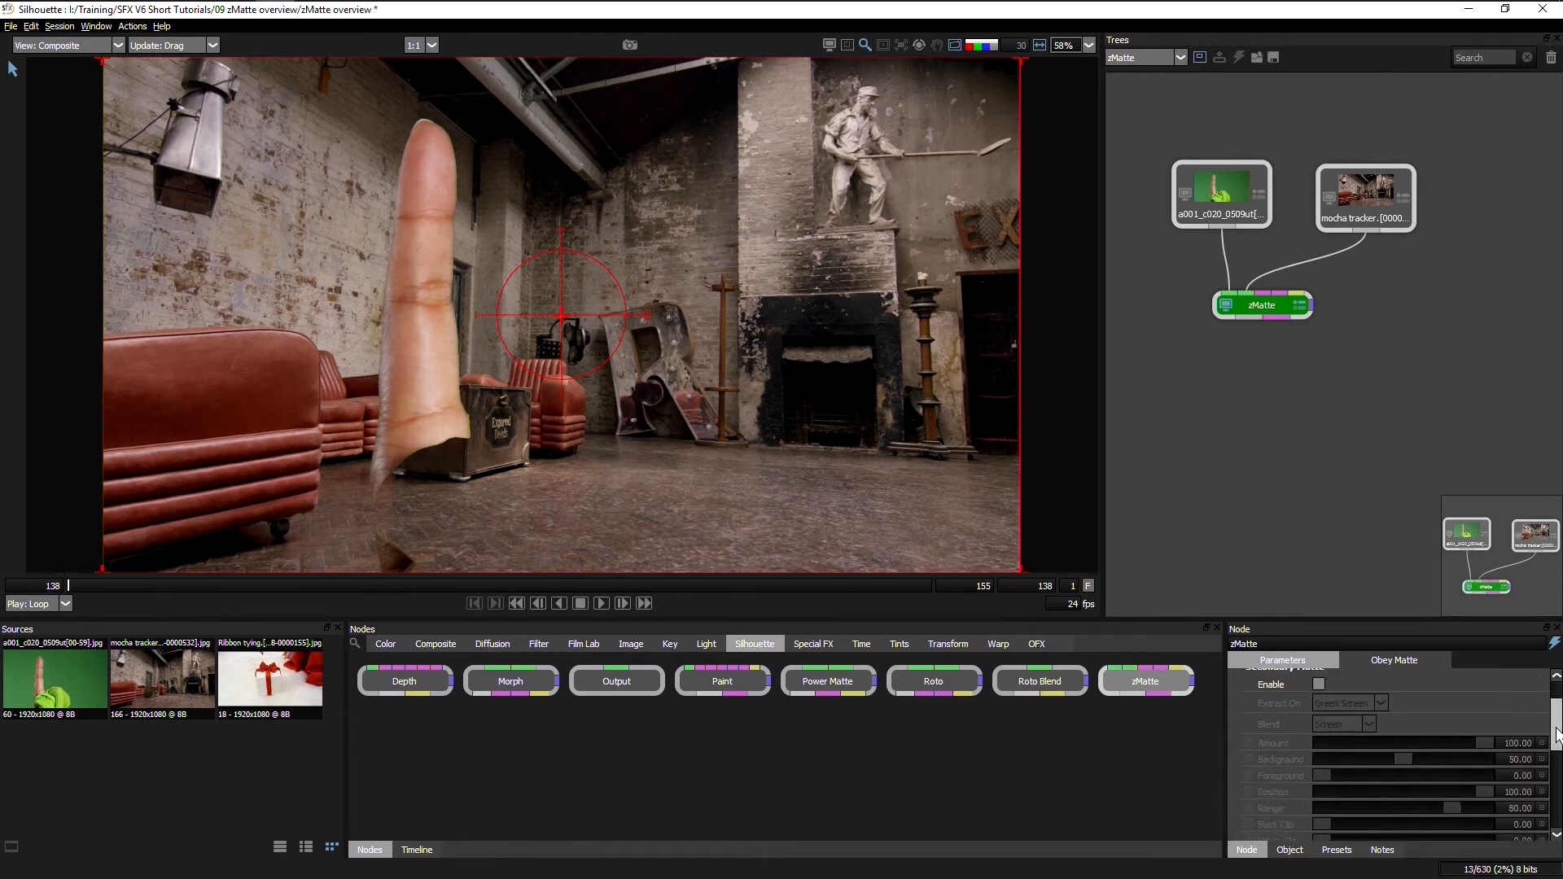
pyautogui.click(1317, 687)
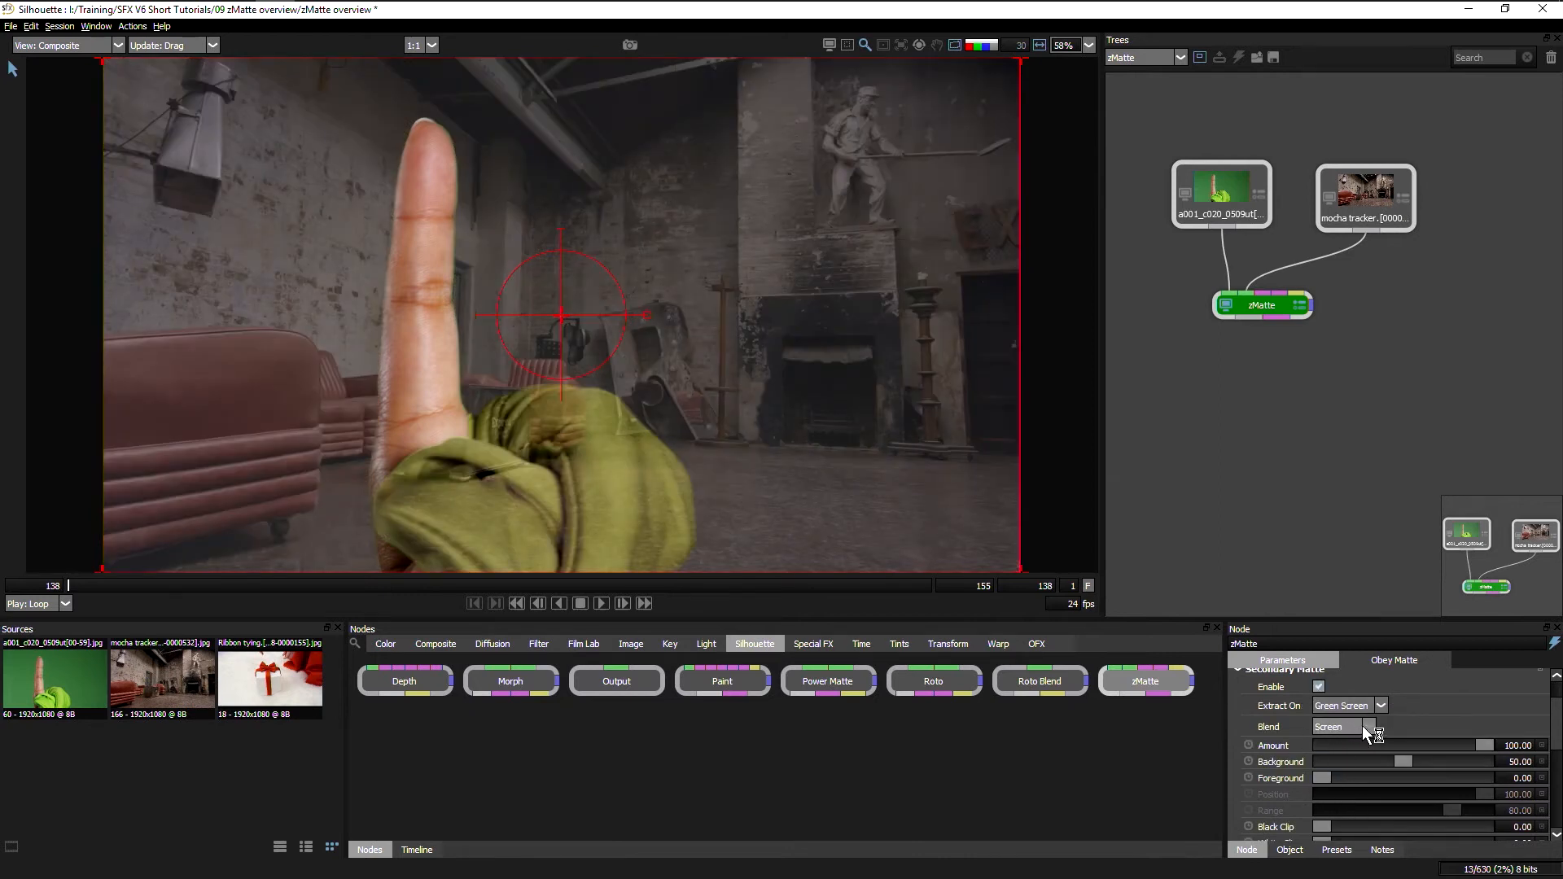
pyautogui.scroll(1, 1555, 724)
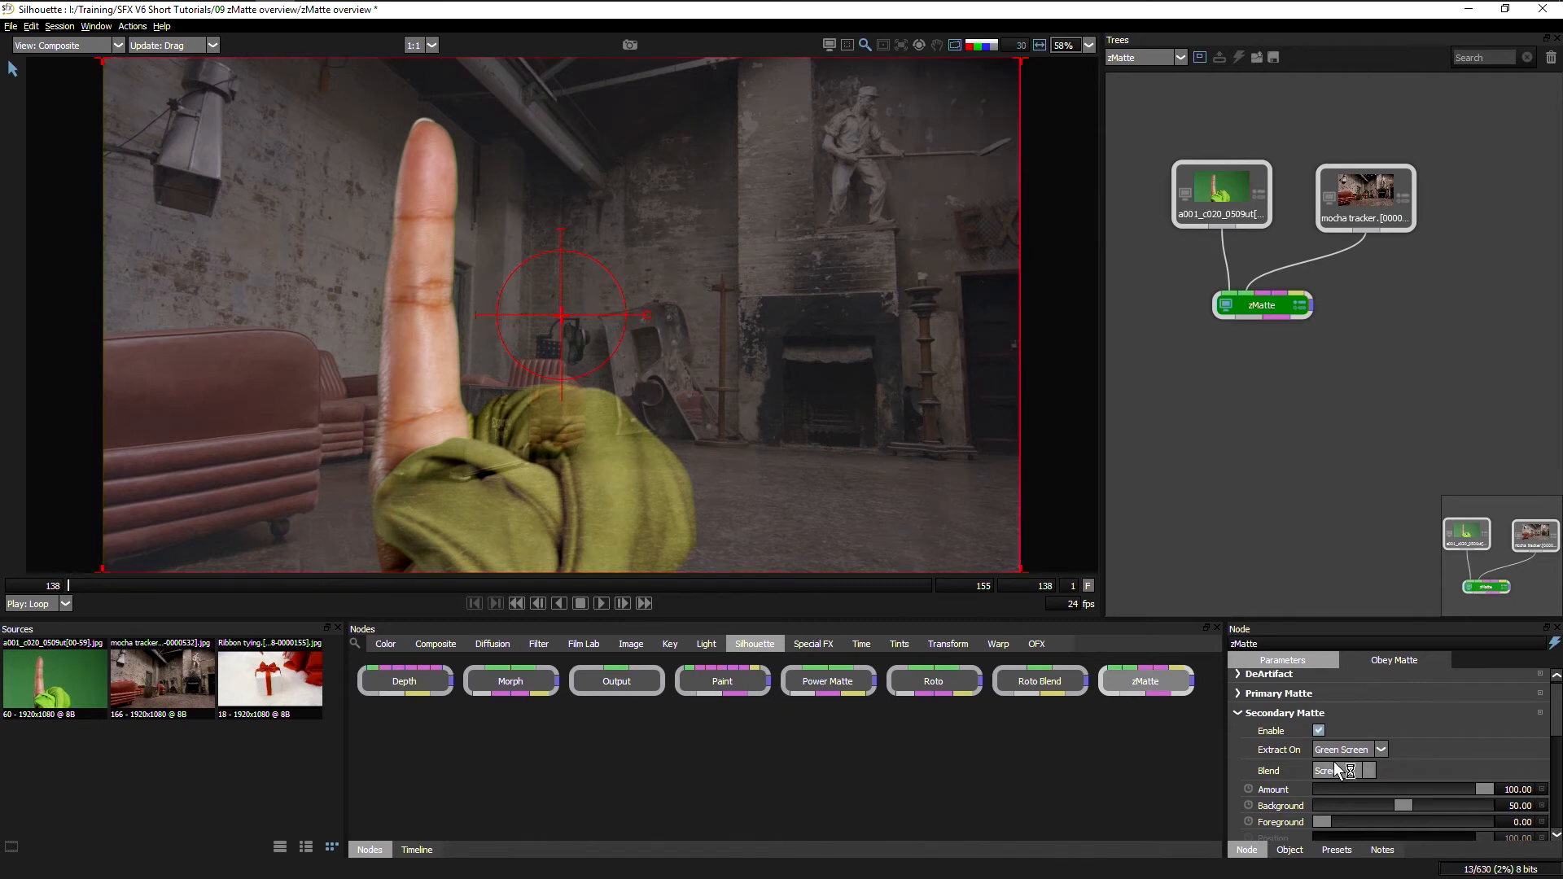
pyautogui.click(1319, 730)
pyautogui.click(1285, 713)
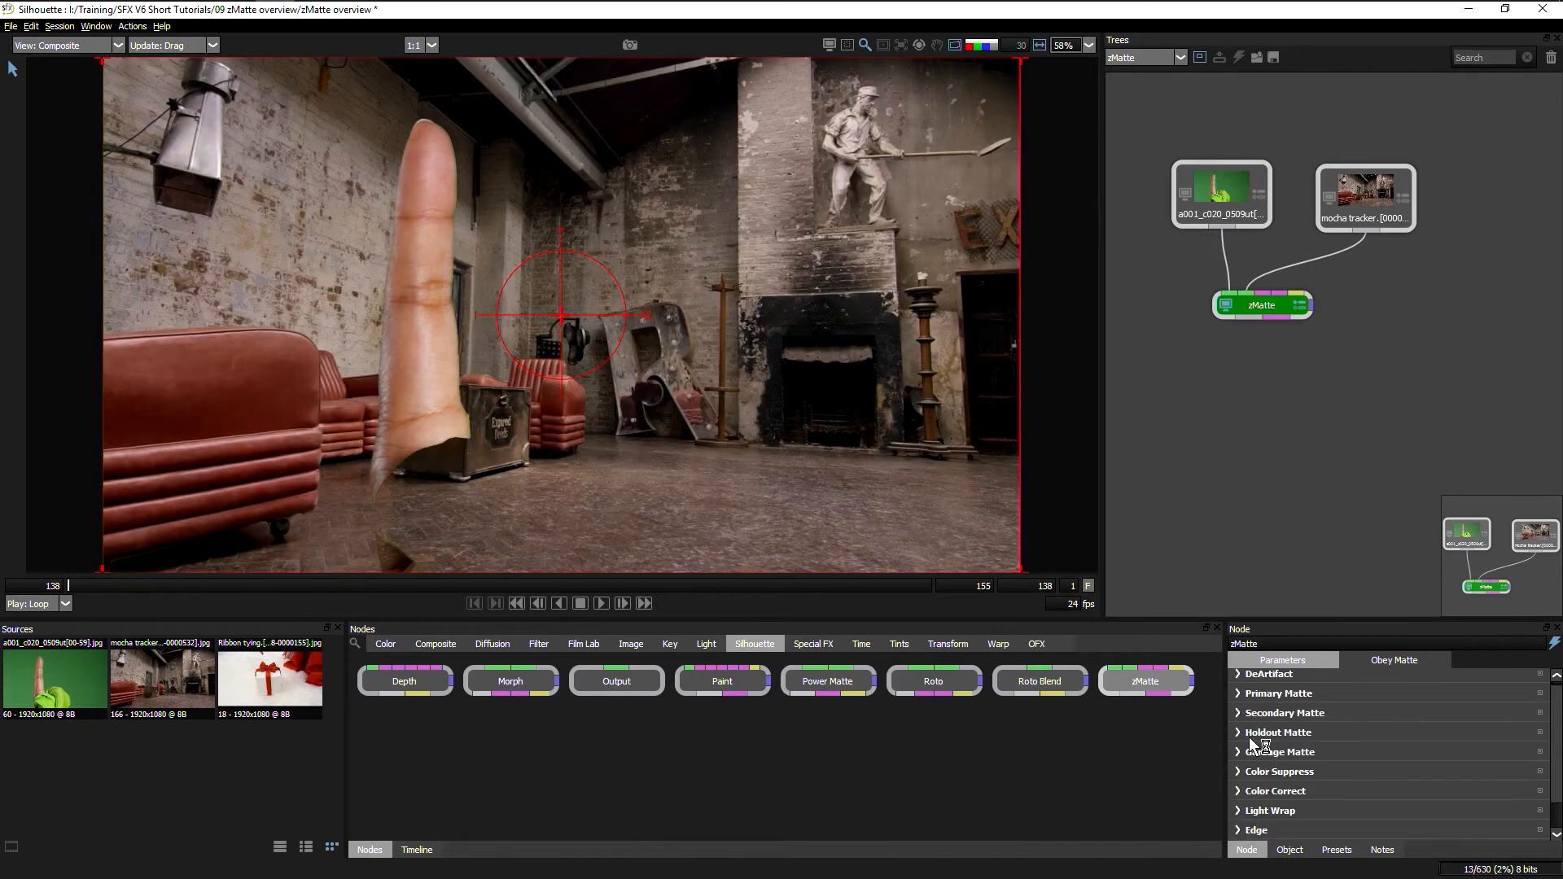
# Move the zMatte node farther below its source nodes and examine the Holdout Matte settings.
pyautogui.moveTo(1262, 305); pyautogui.dragTo(1247, 367)
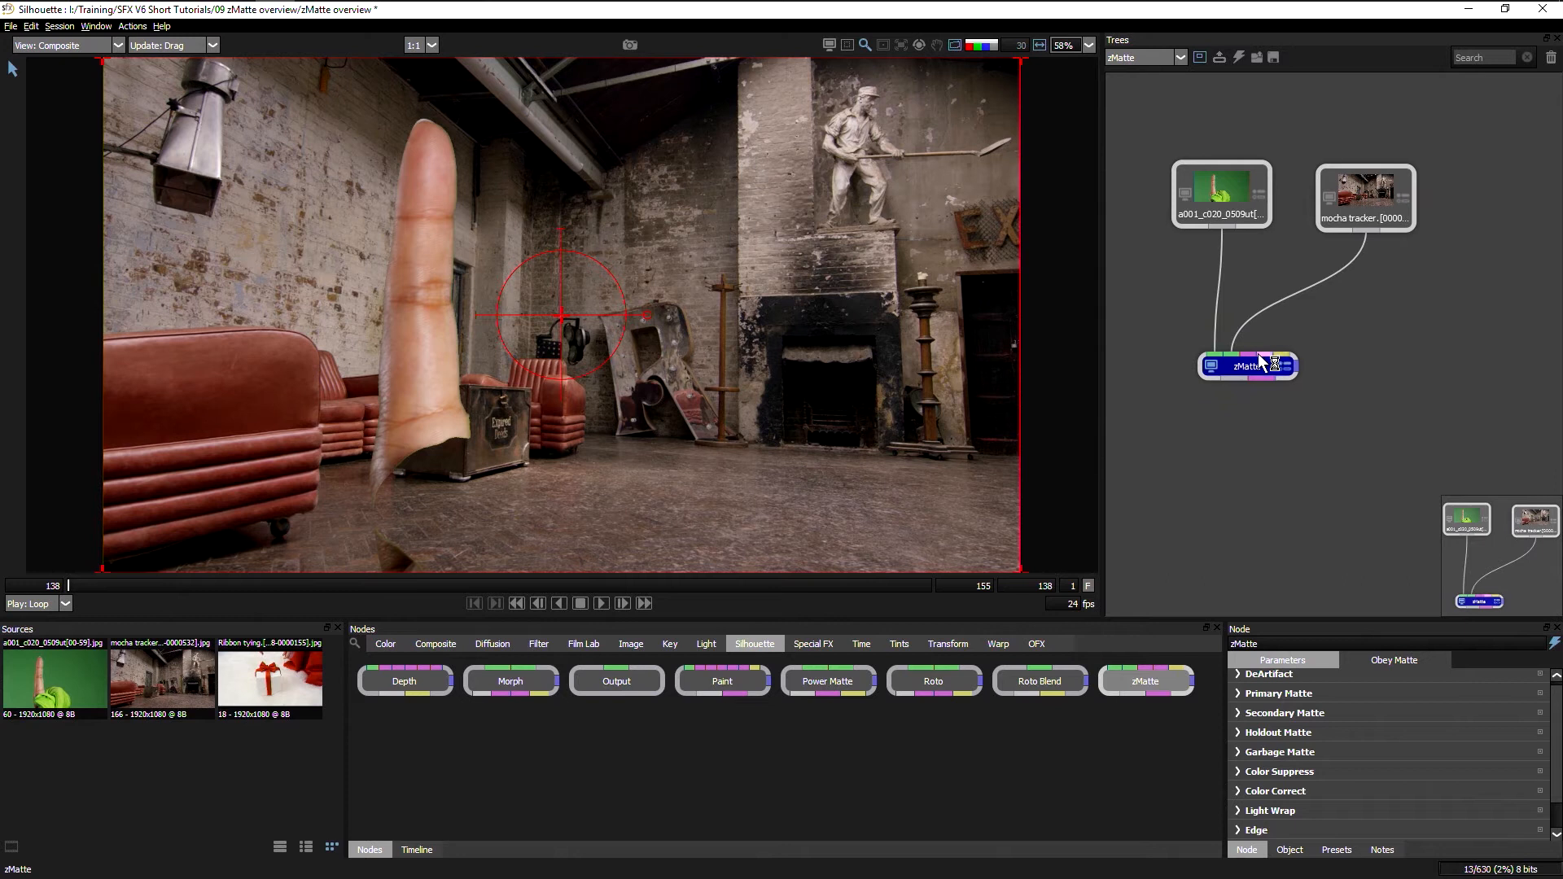
pyautogui.click(1238, 732)
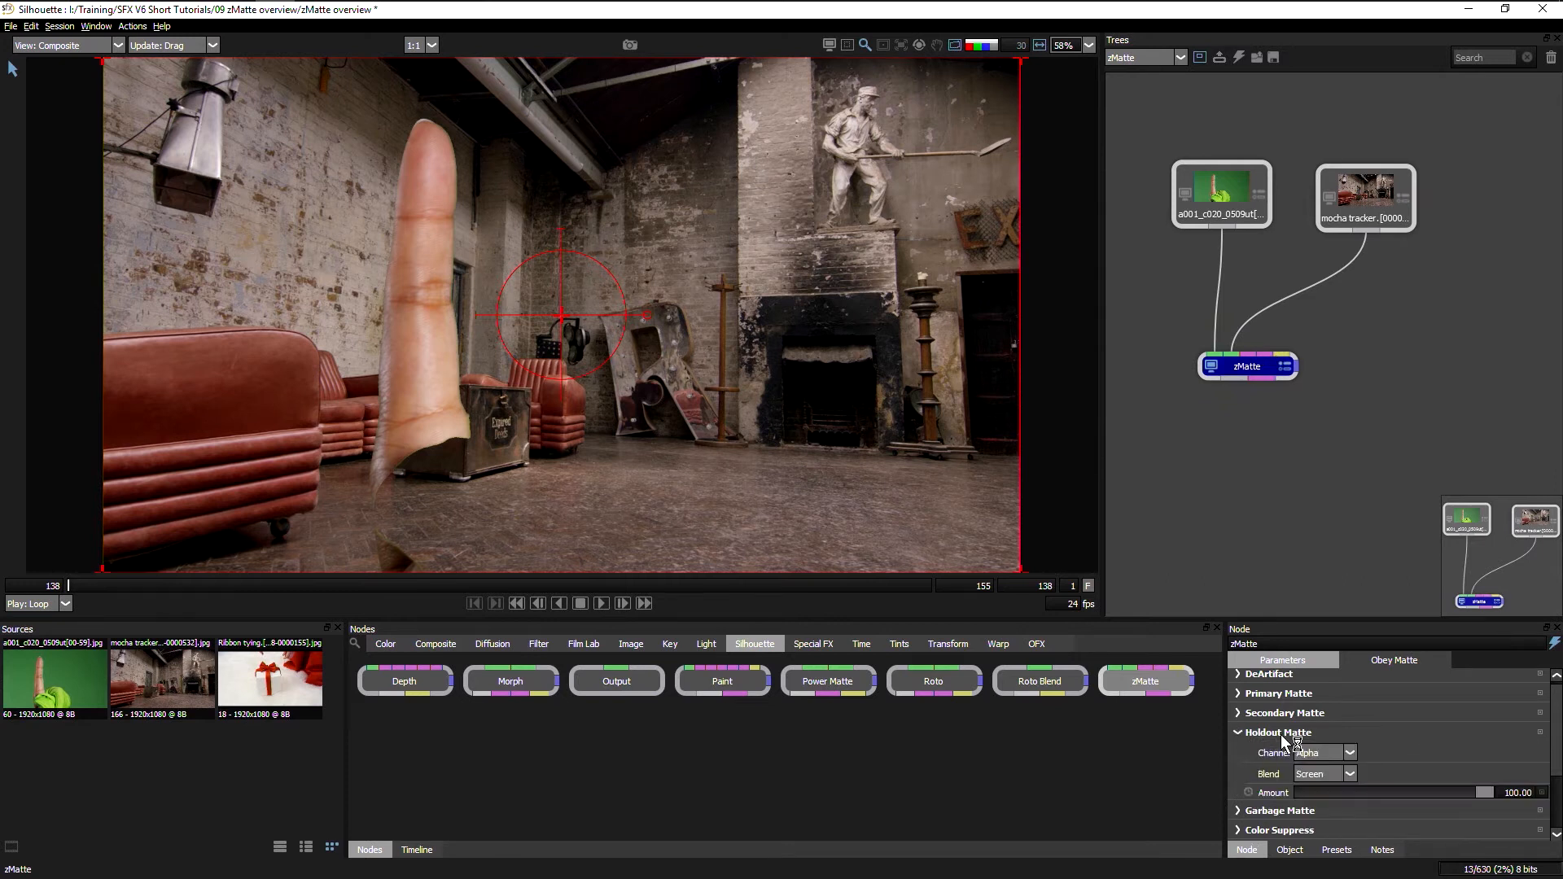
pyautogui.click(1237, 731)
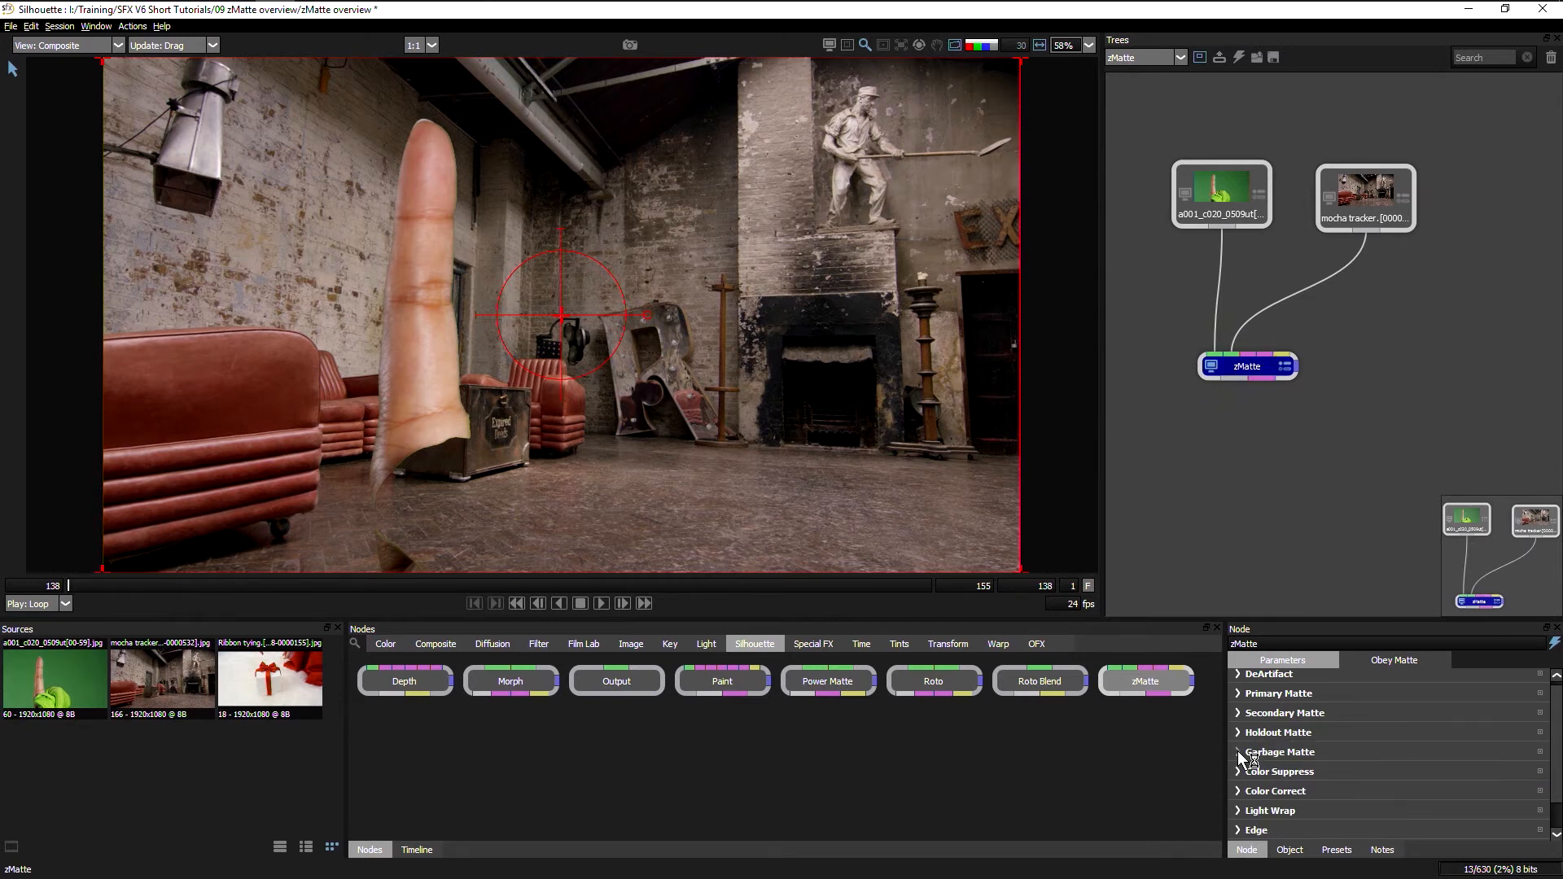
# Examine the Garbage Matte settings and the Holdout Matte's Blend modes, leaving Blend on Screen.
pyautogui.click(1238, 751)
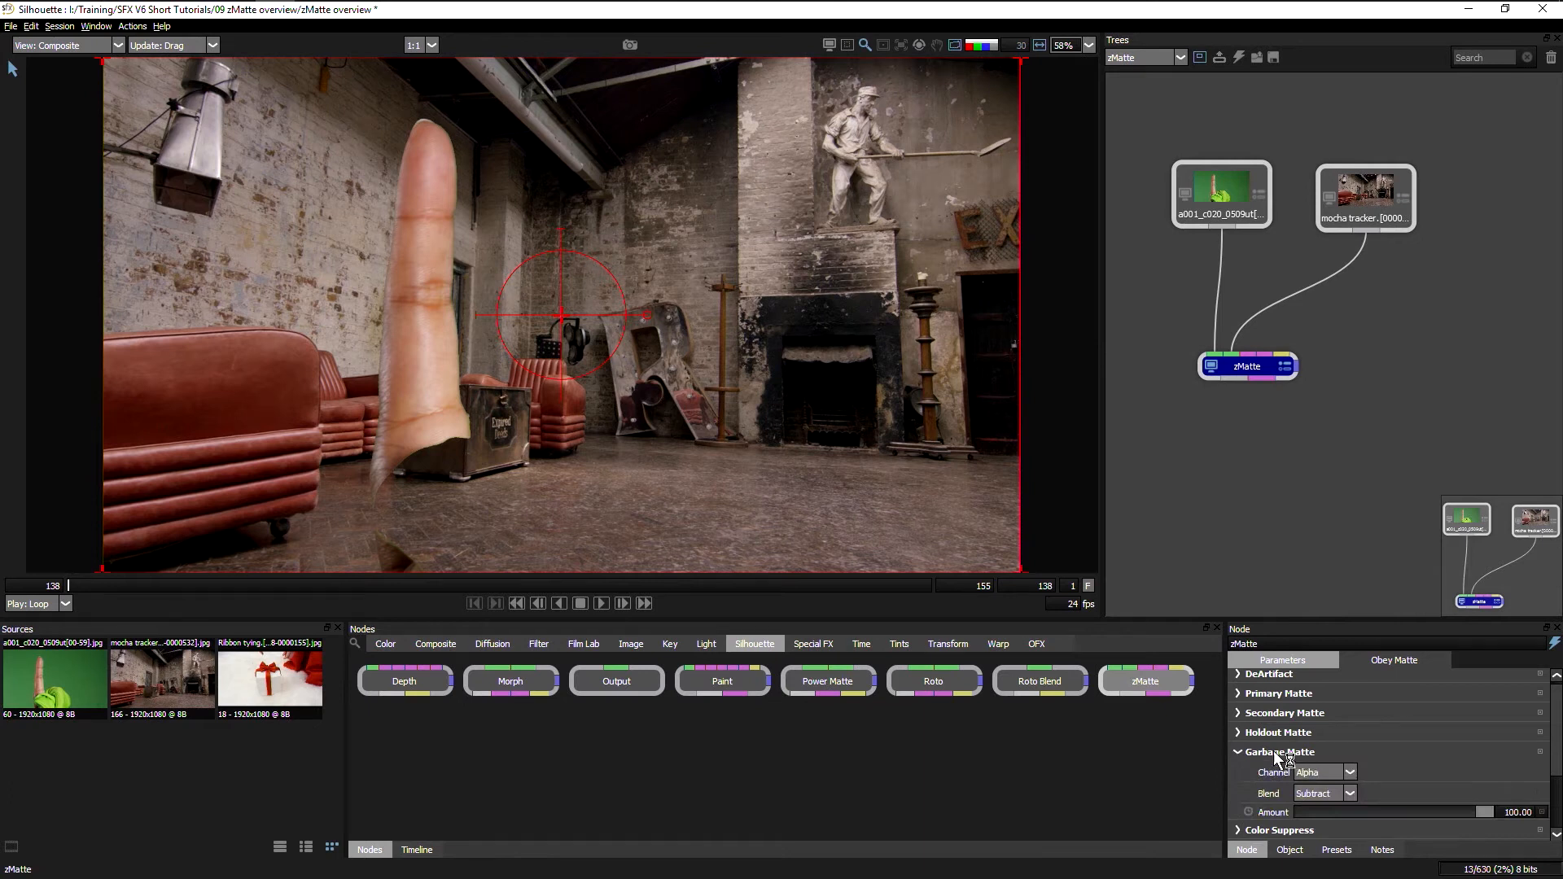
pyautogui.click(1237, 732)
pyautogui.click(1350, 774)
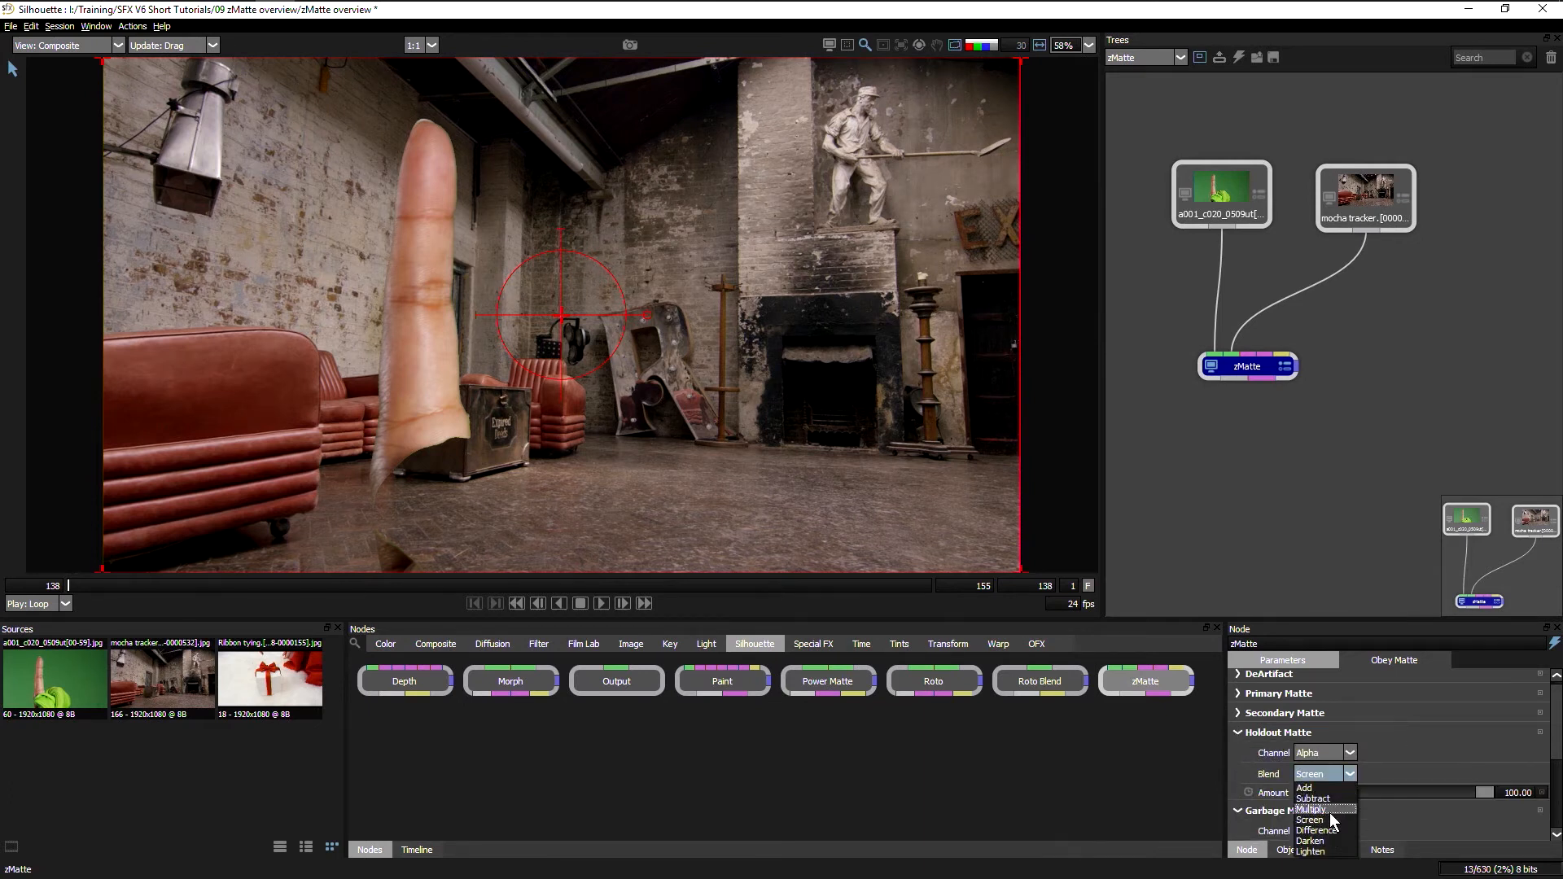
pyautogui.click(1483, 744)
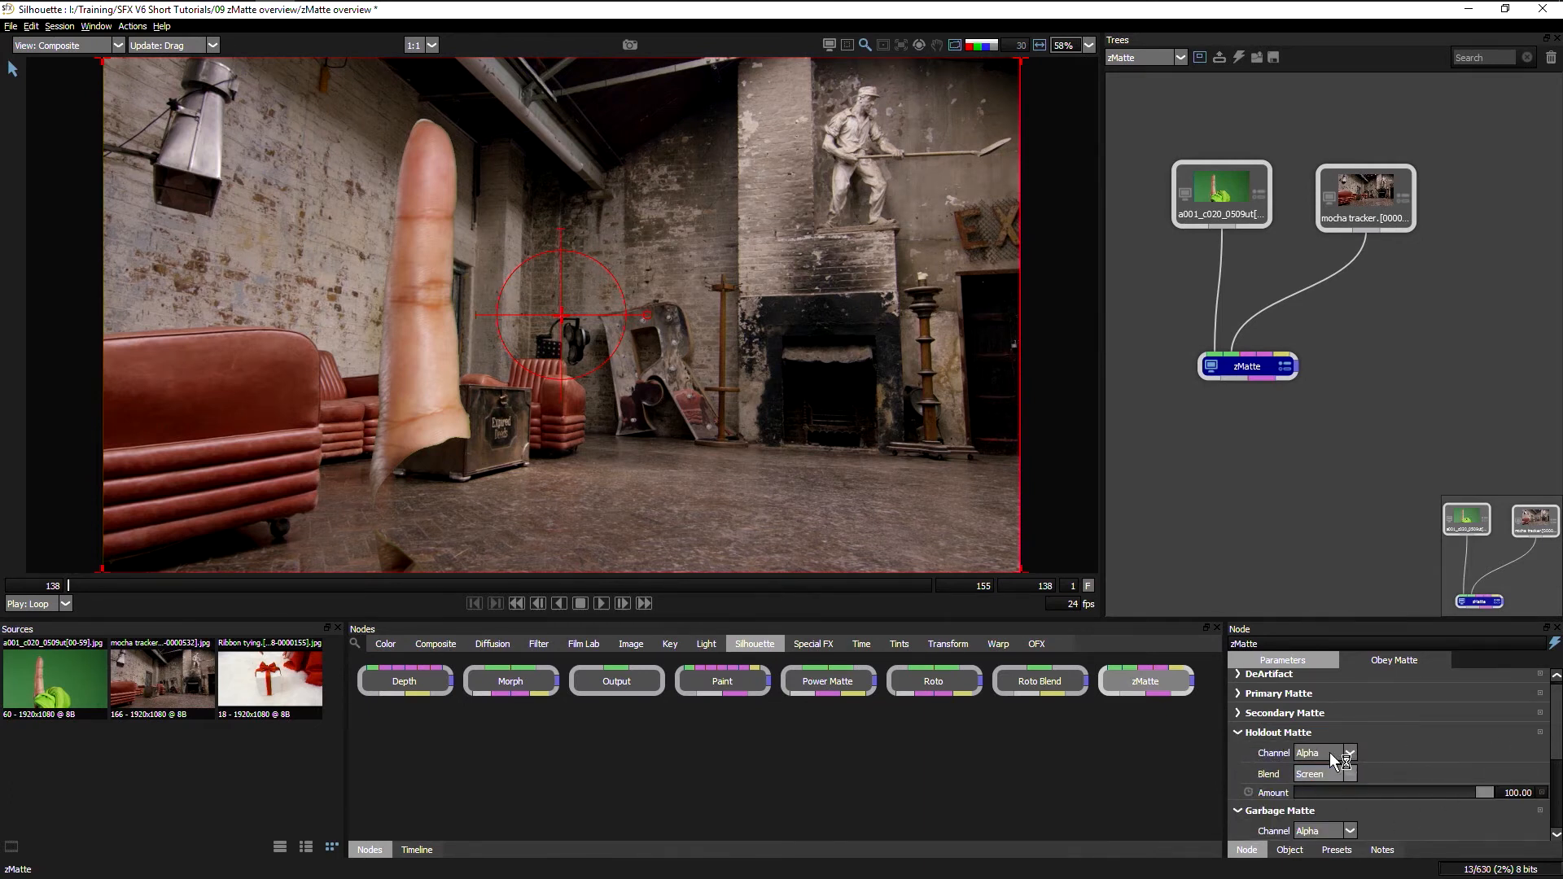
pyautogui.click(1238, 733)
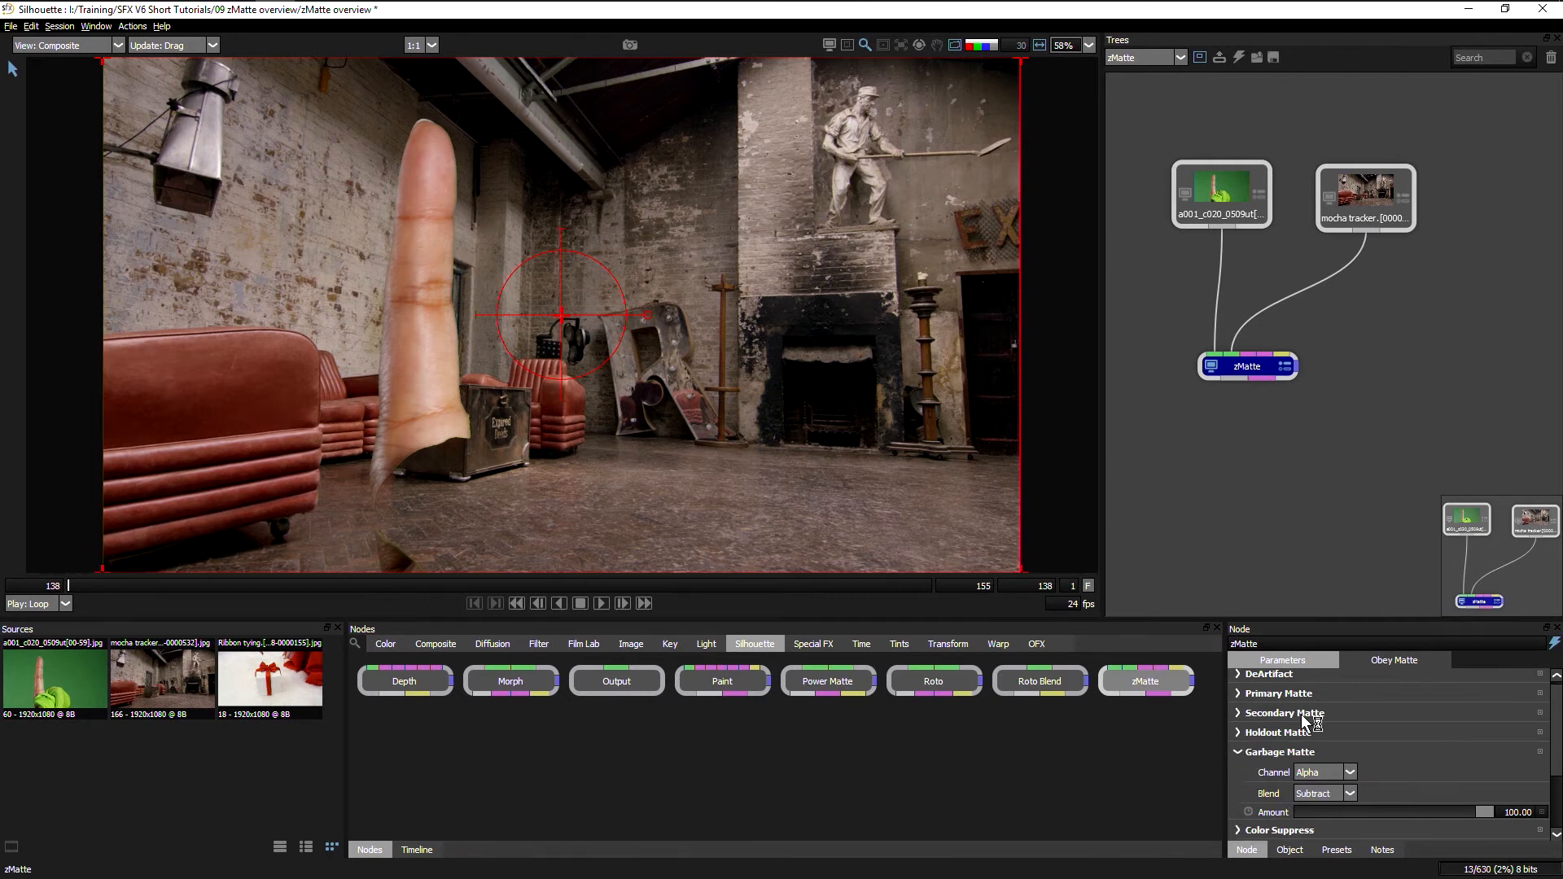
pyautogui.click(1239, 752)
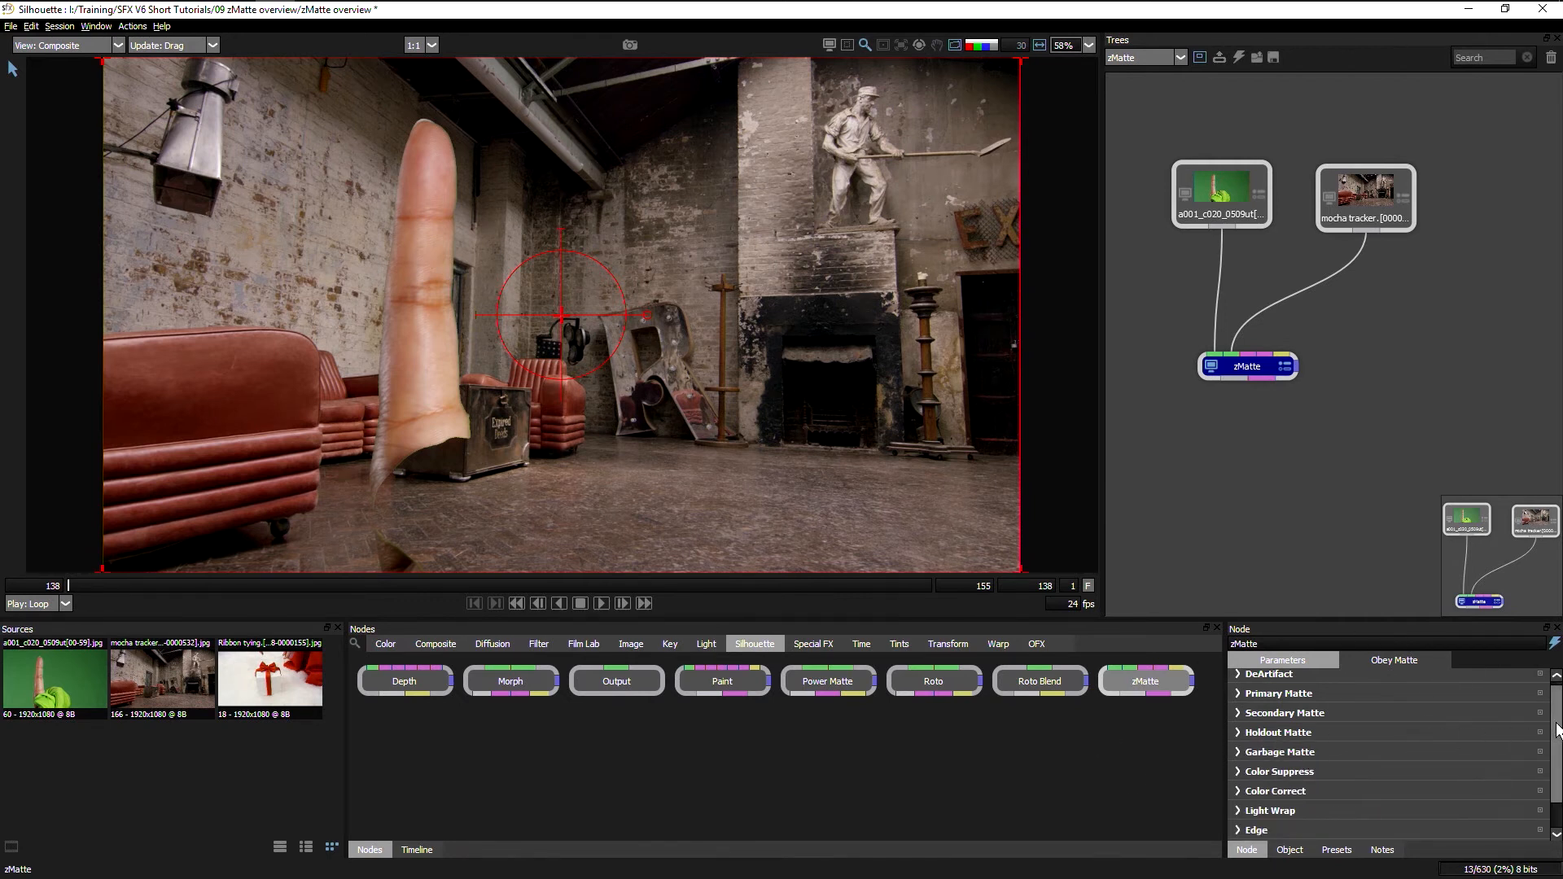
# Go to frame 146 in the Output view and raise the Color Suppress Amount to 127.11.
pyautogui.click(1270, 772)
pyautogui.moveTo(1389, 774); pyautogui.dragTo(1268, 776)
pyautogui.moveTo(459, 582); pyautogui.dragTo(466, 582)
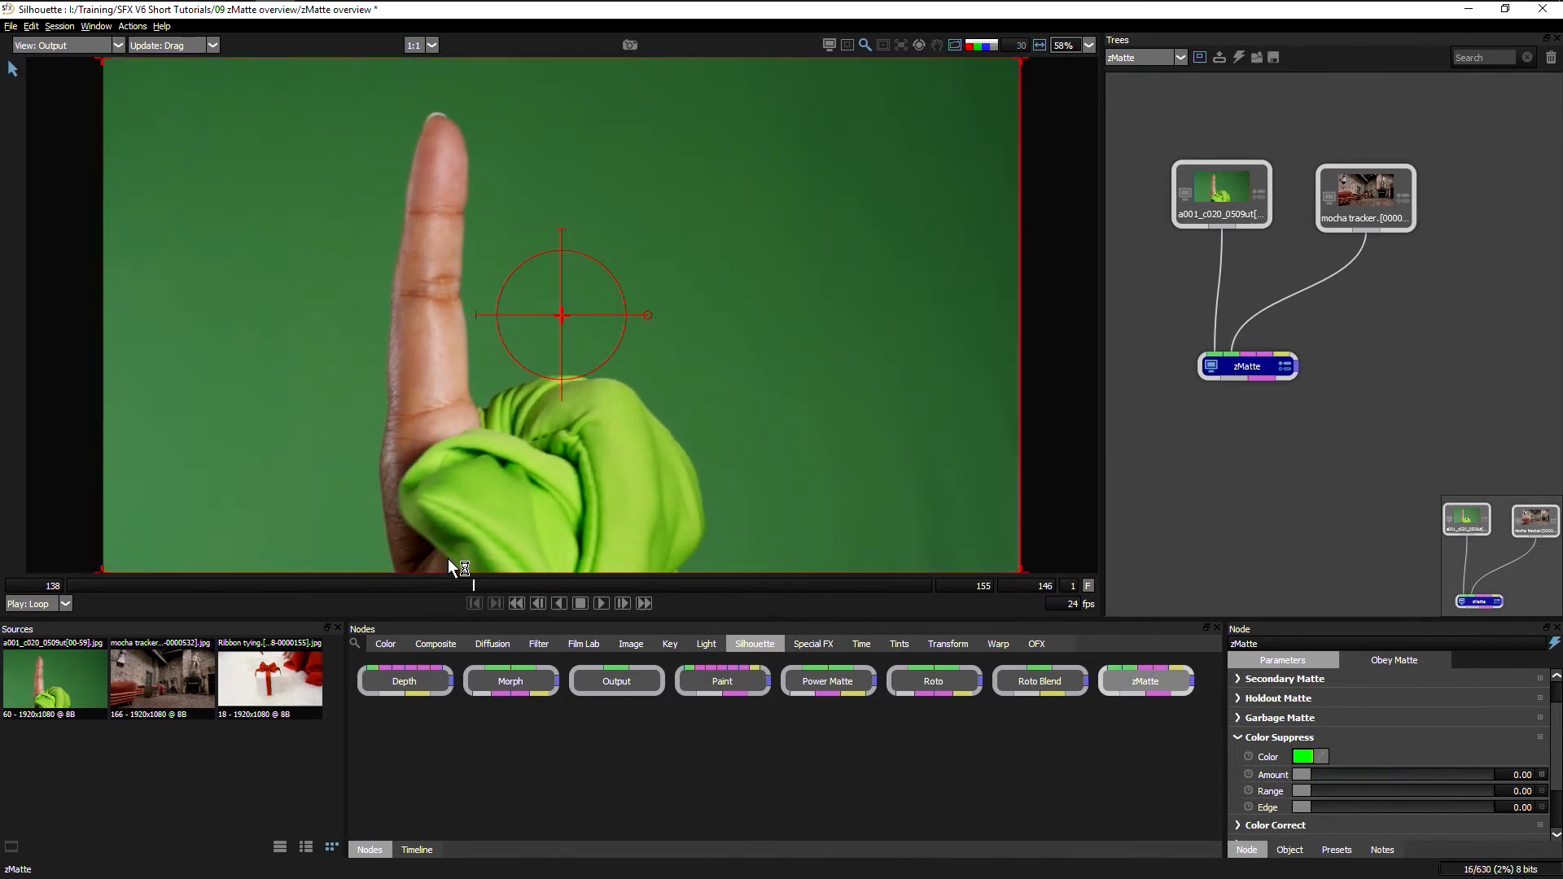
pyautogui.moveTo(1314, 774); pyautogui.dragTo(1397, 792)
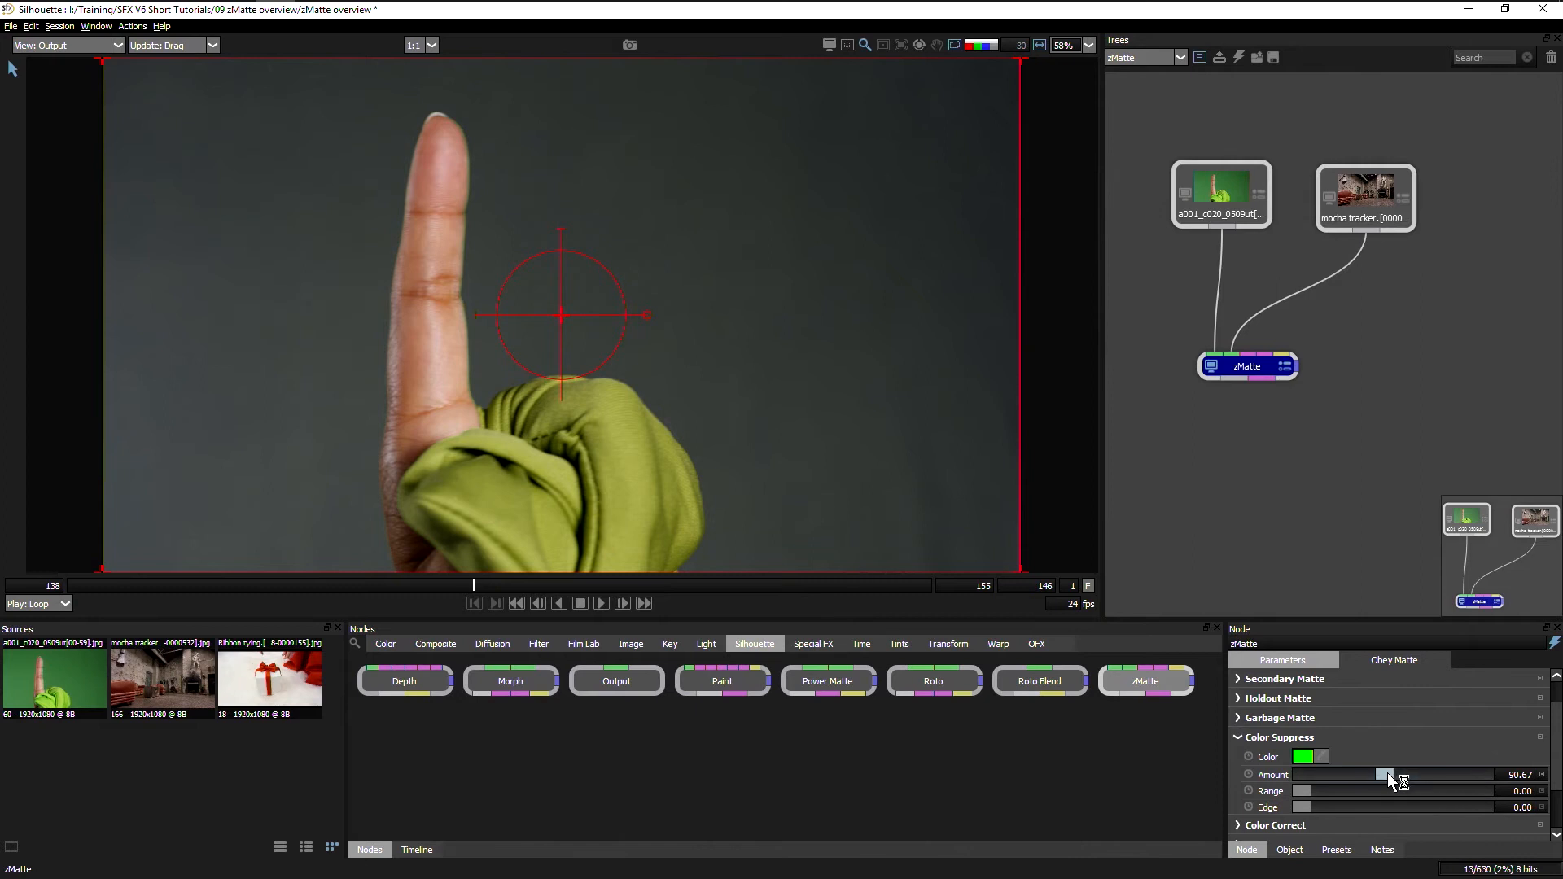
pyautogui.moveTo(1385, 773); pyautogui.dragTo(1418, 774)
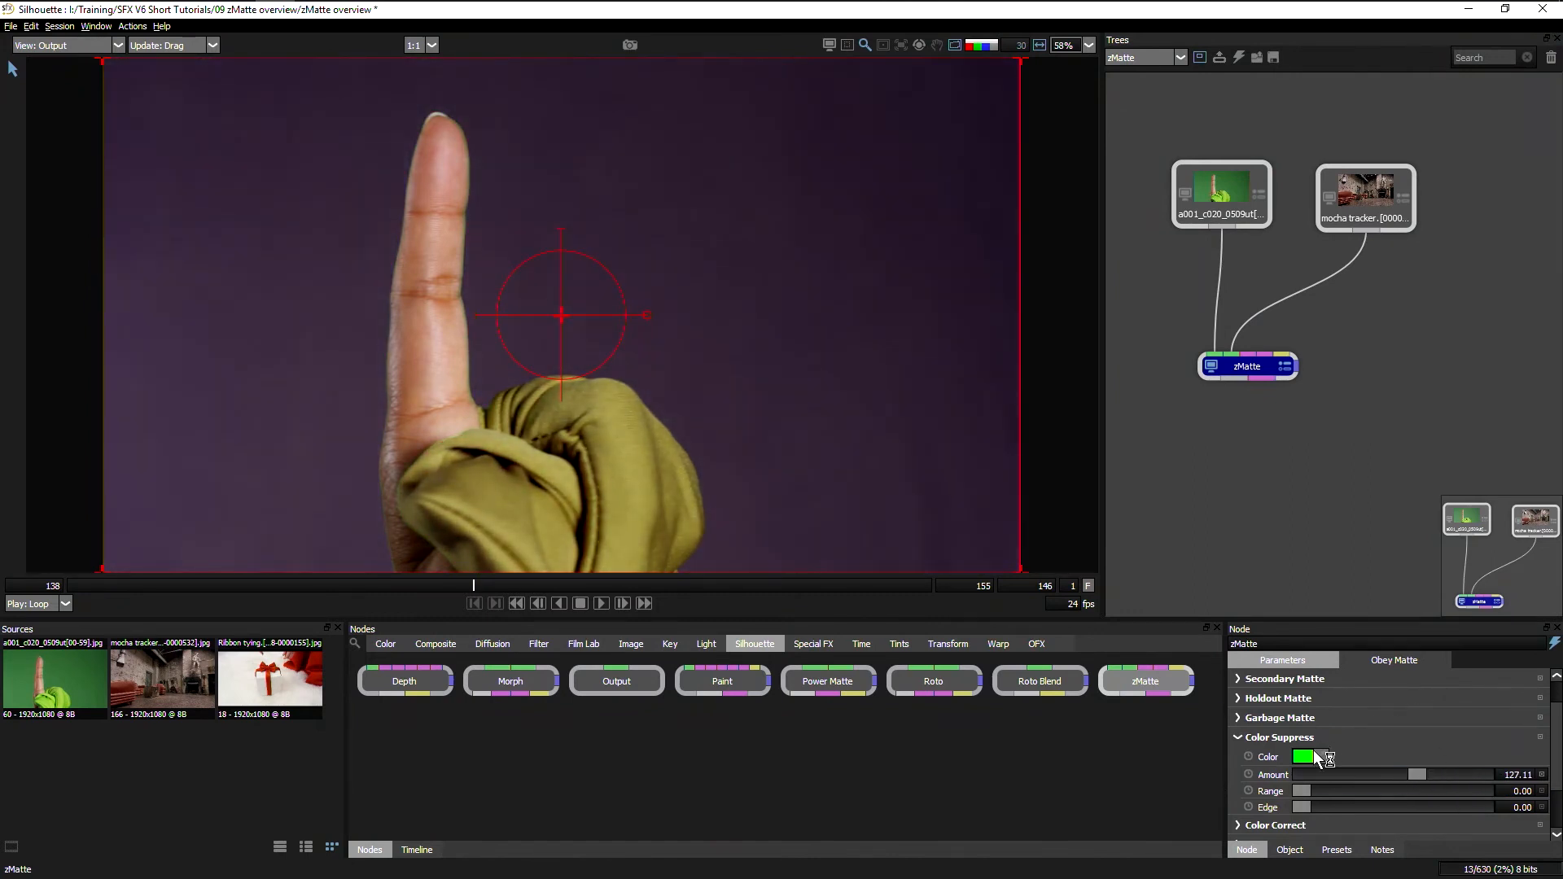
# Switch to the Composite view and try Color Suppress with Amount 134.22 and Range 19.33 on the fingertip.
pyautogui.click(68, 46)
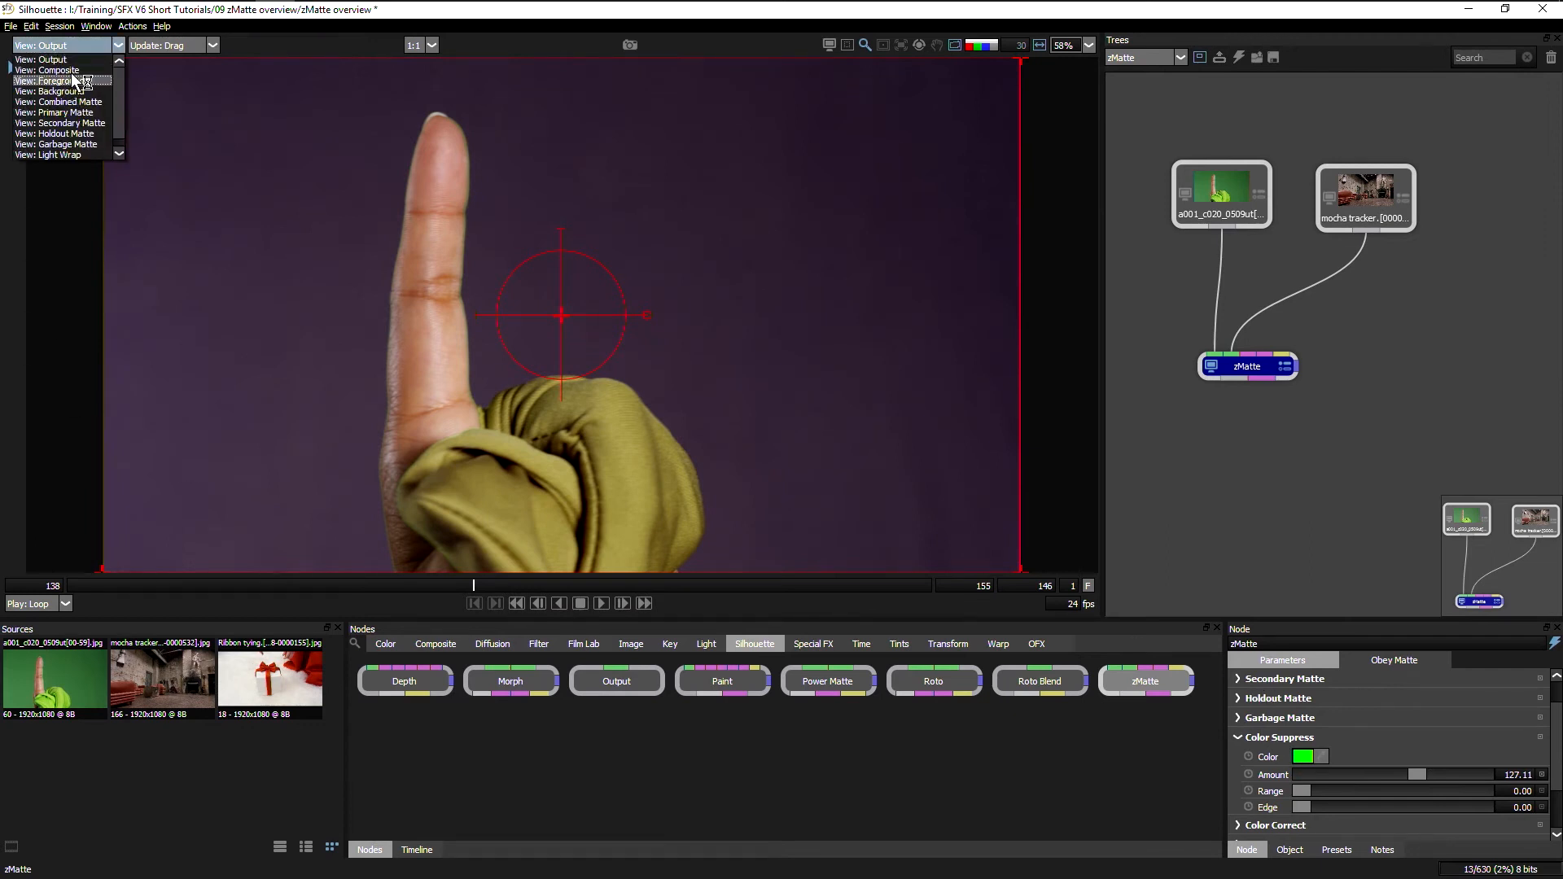
pyautogui.click(48, 93)
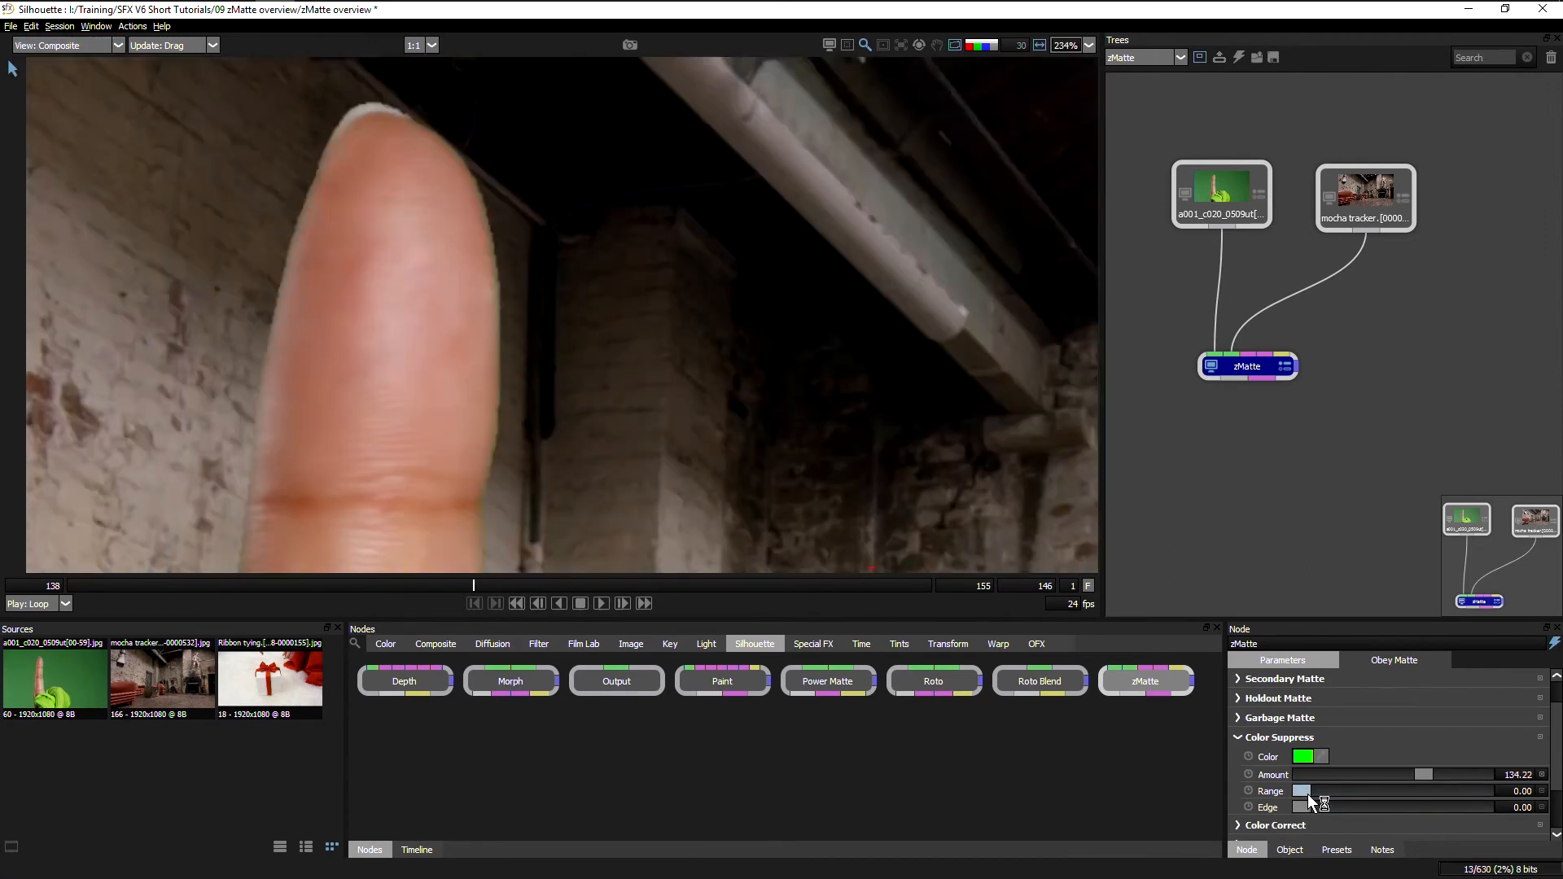
pyautogui.moveTo(1307, 793); pyautogui.dragTo(1380, 795)
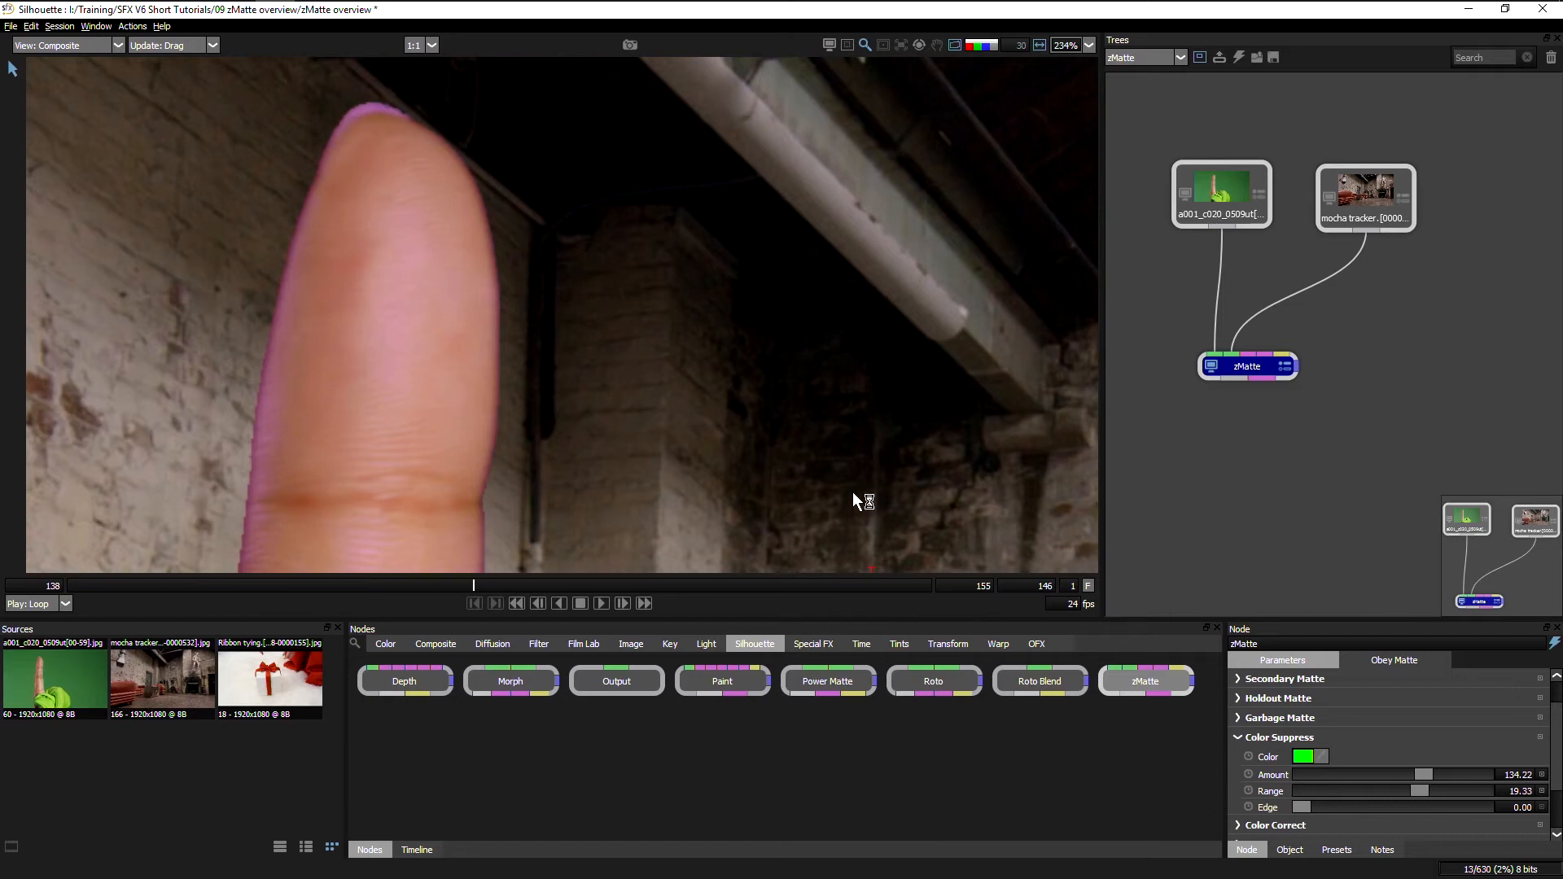
# Refine Color Suppress to Amount 80.89, Range 10.13 and Edge 100, and show the whole composite.
pyautogui.moveTo(1401, 769); pyautogui.dragTo(1320, 768)
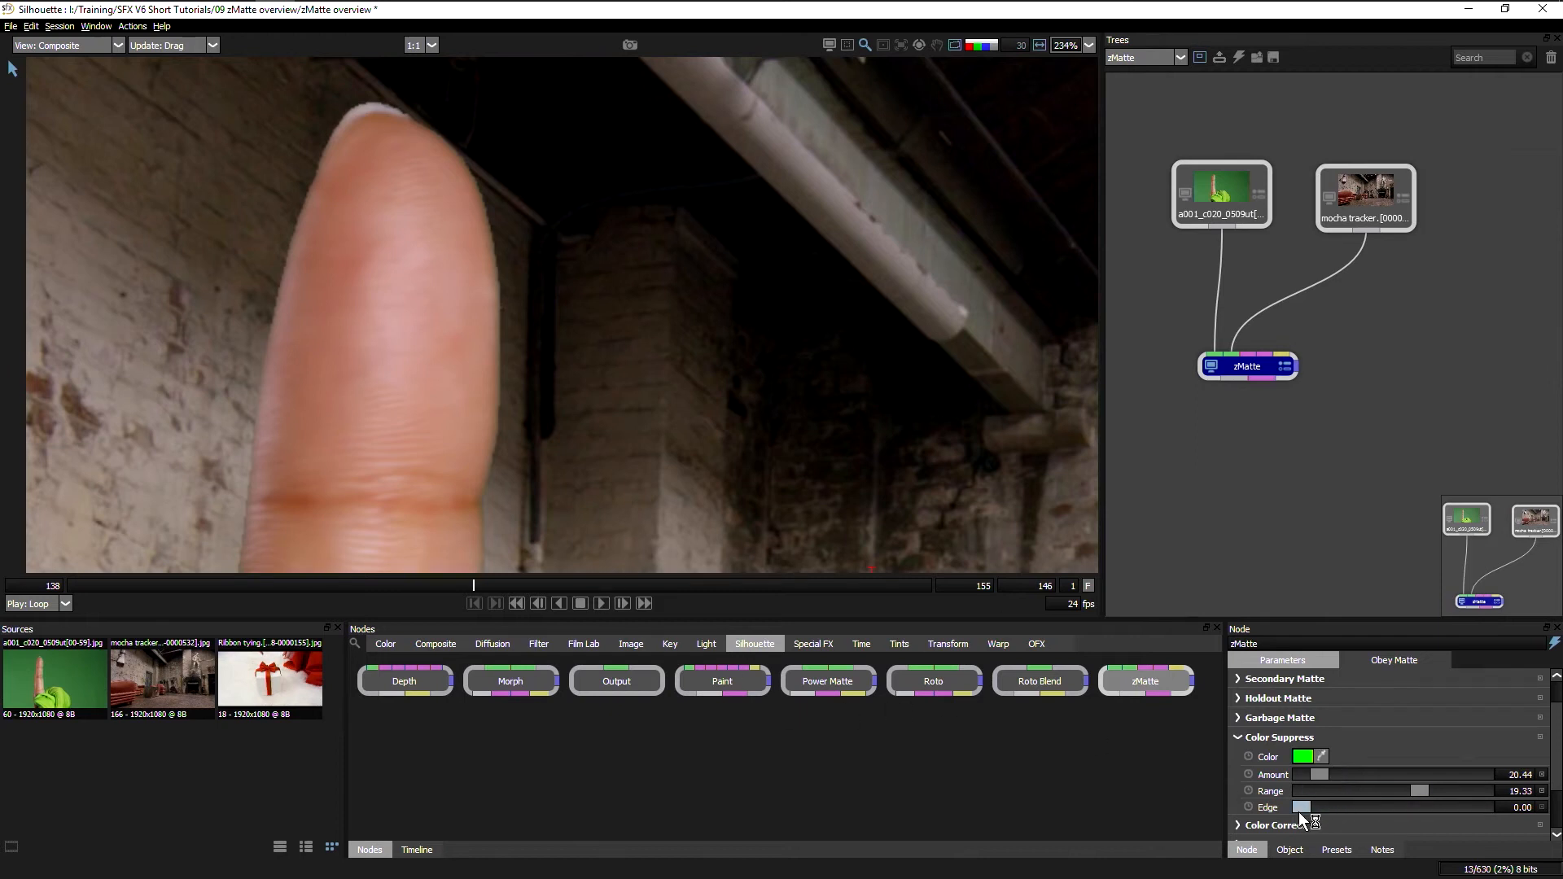
pyautogui.moveTo(1320, 774); pyautogui.dragTo(1350, 798)
pyautogui.moveTo(1493, 789); pyautogui.dragTo(1223, 791)
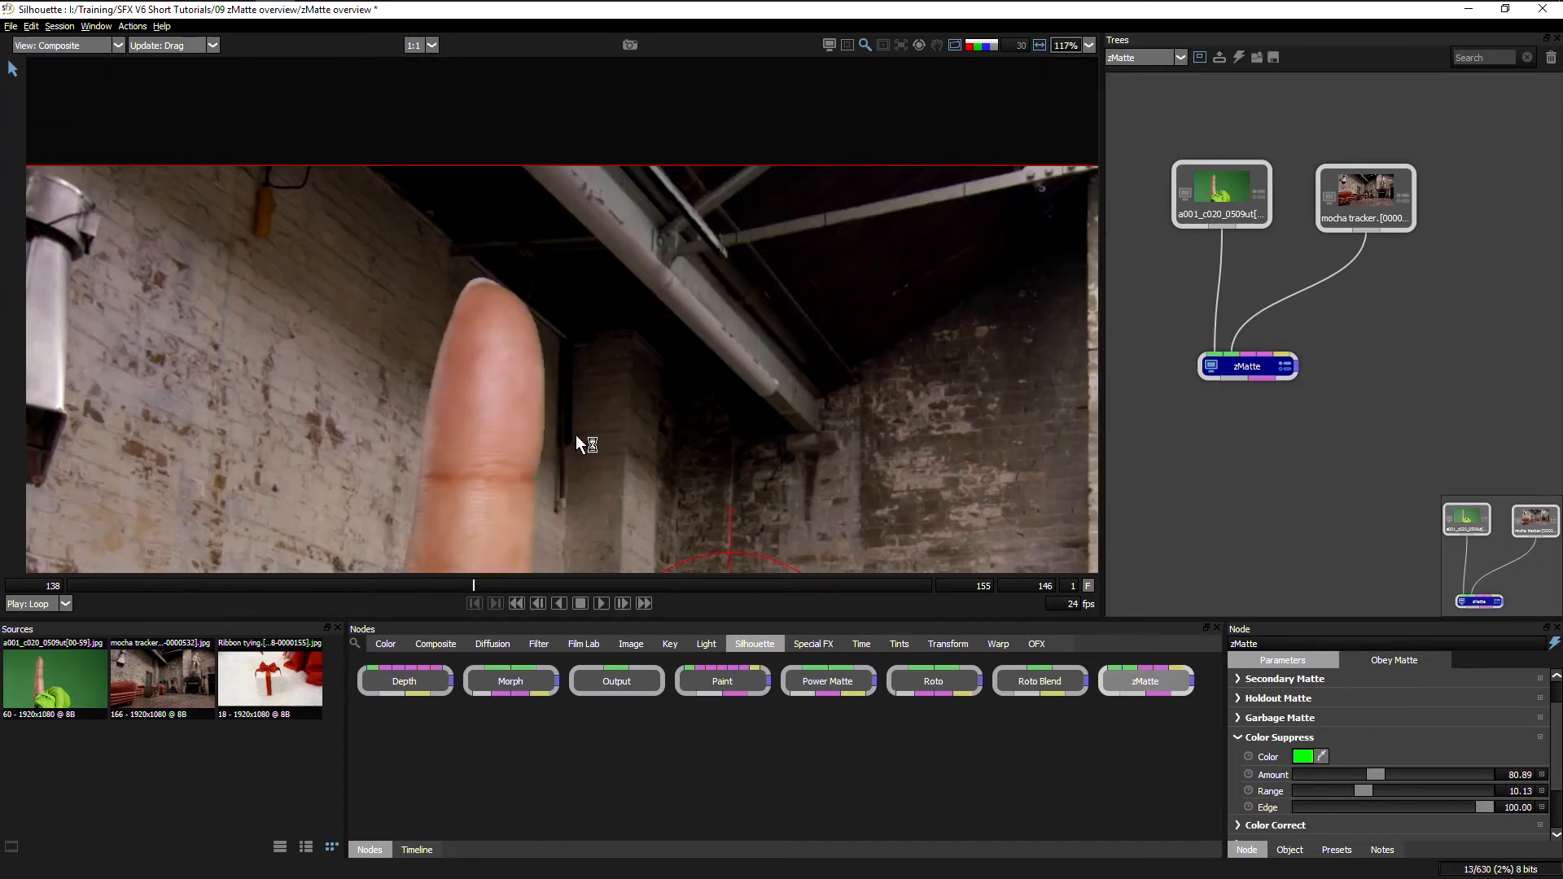
pyautogui.press('f')
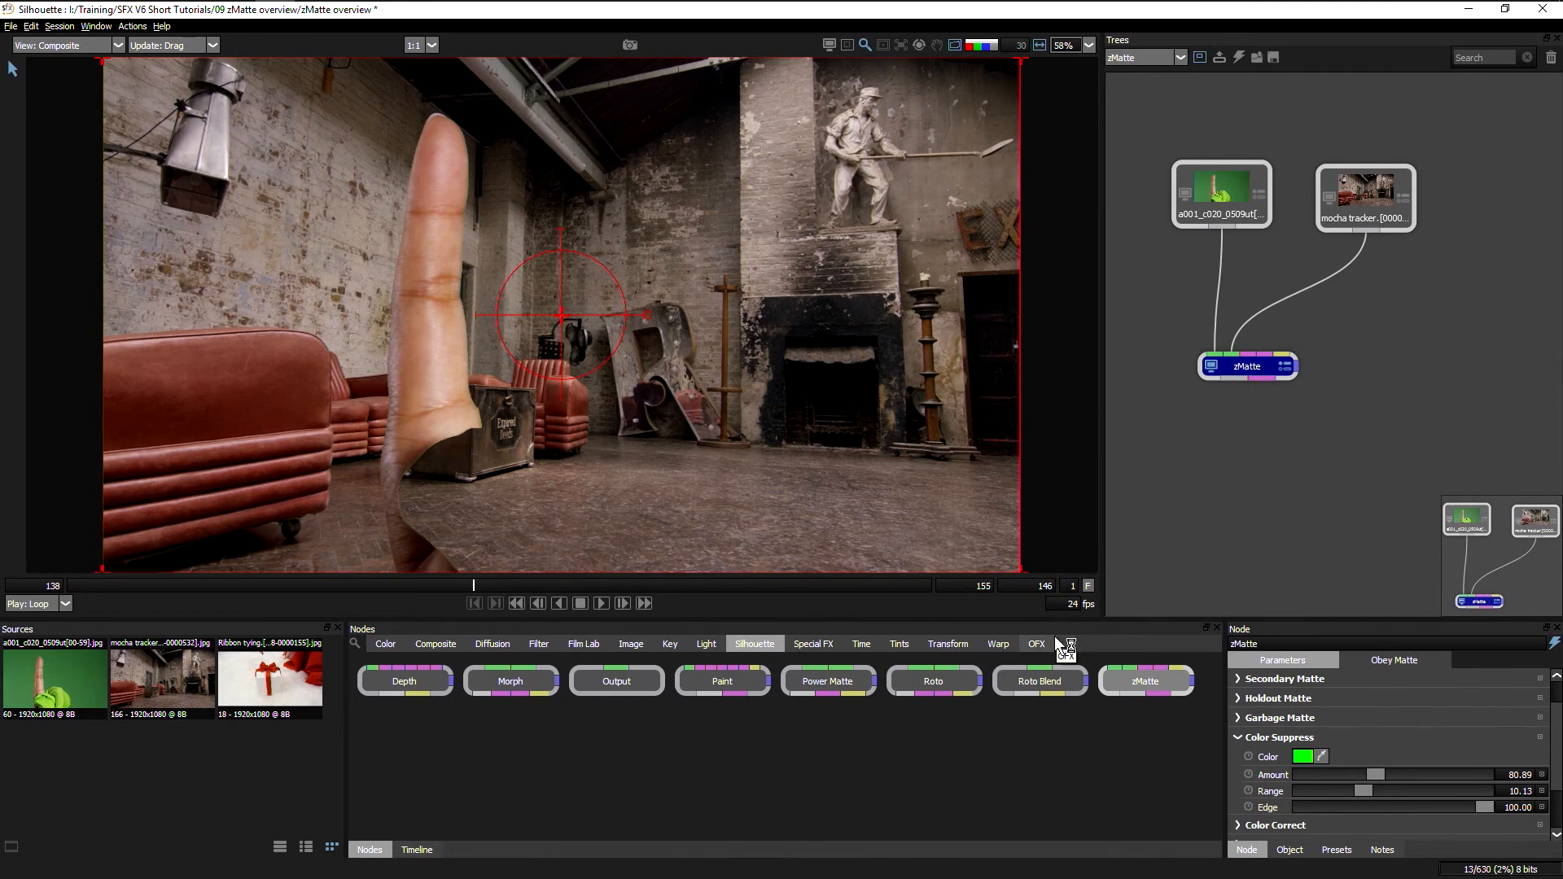
pyautogui.click(1236, 737)
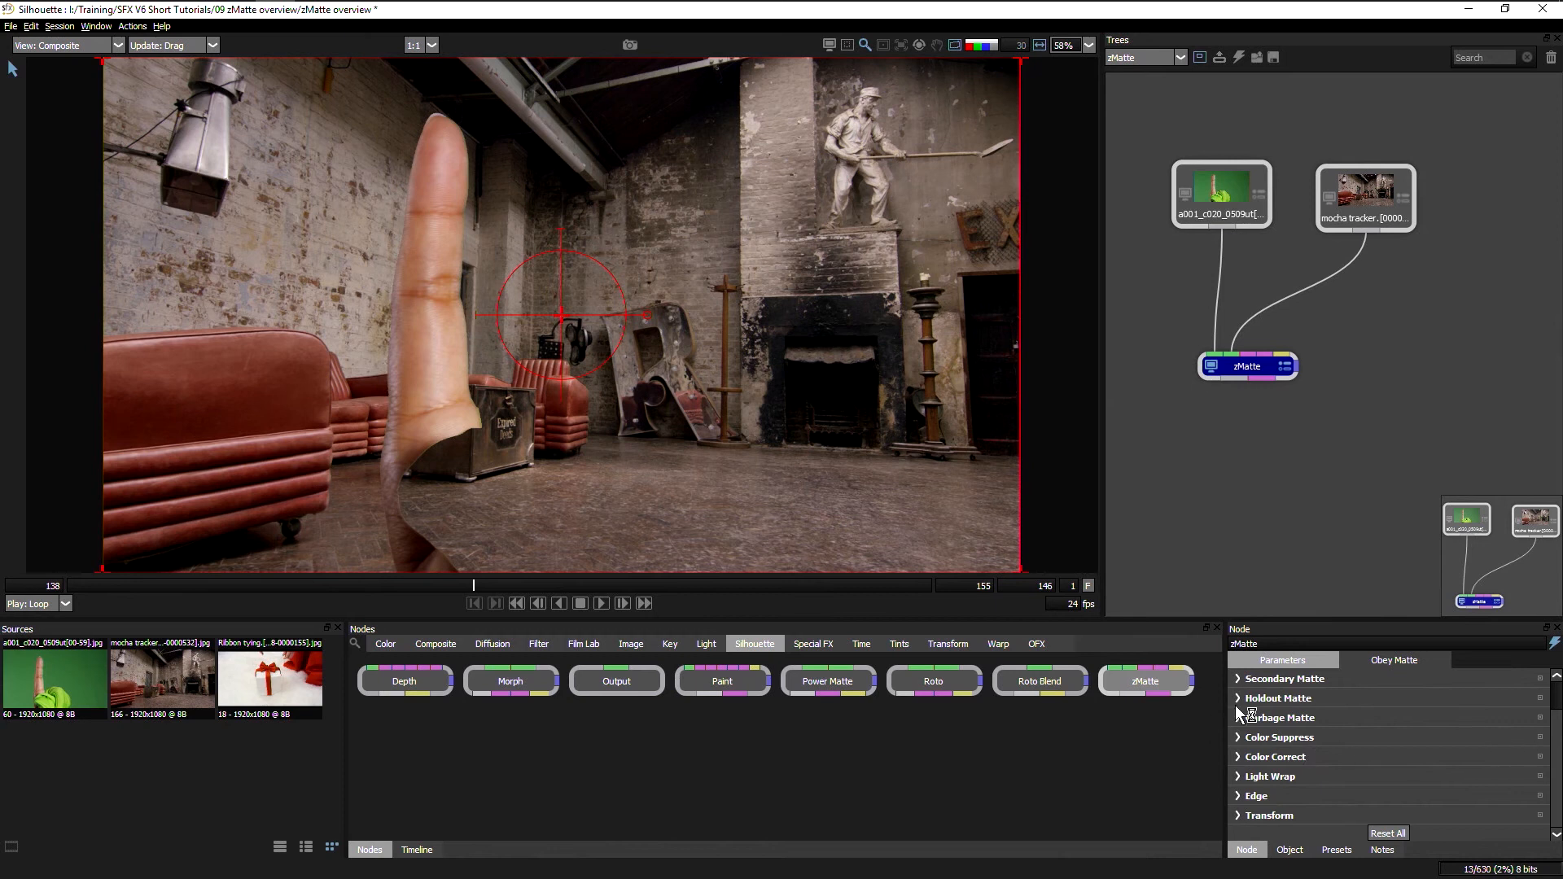
# Examine the Color Correct controls, including Saturation, Brightness and Contrast.
pyautogui.click(1238, 757)
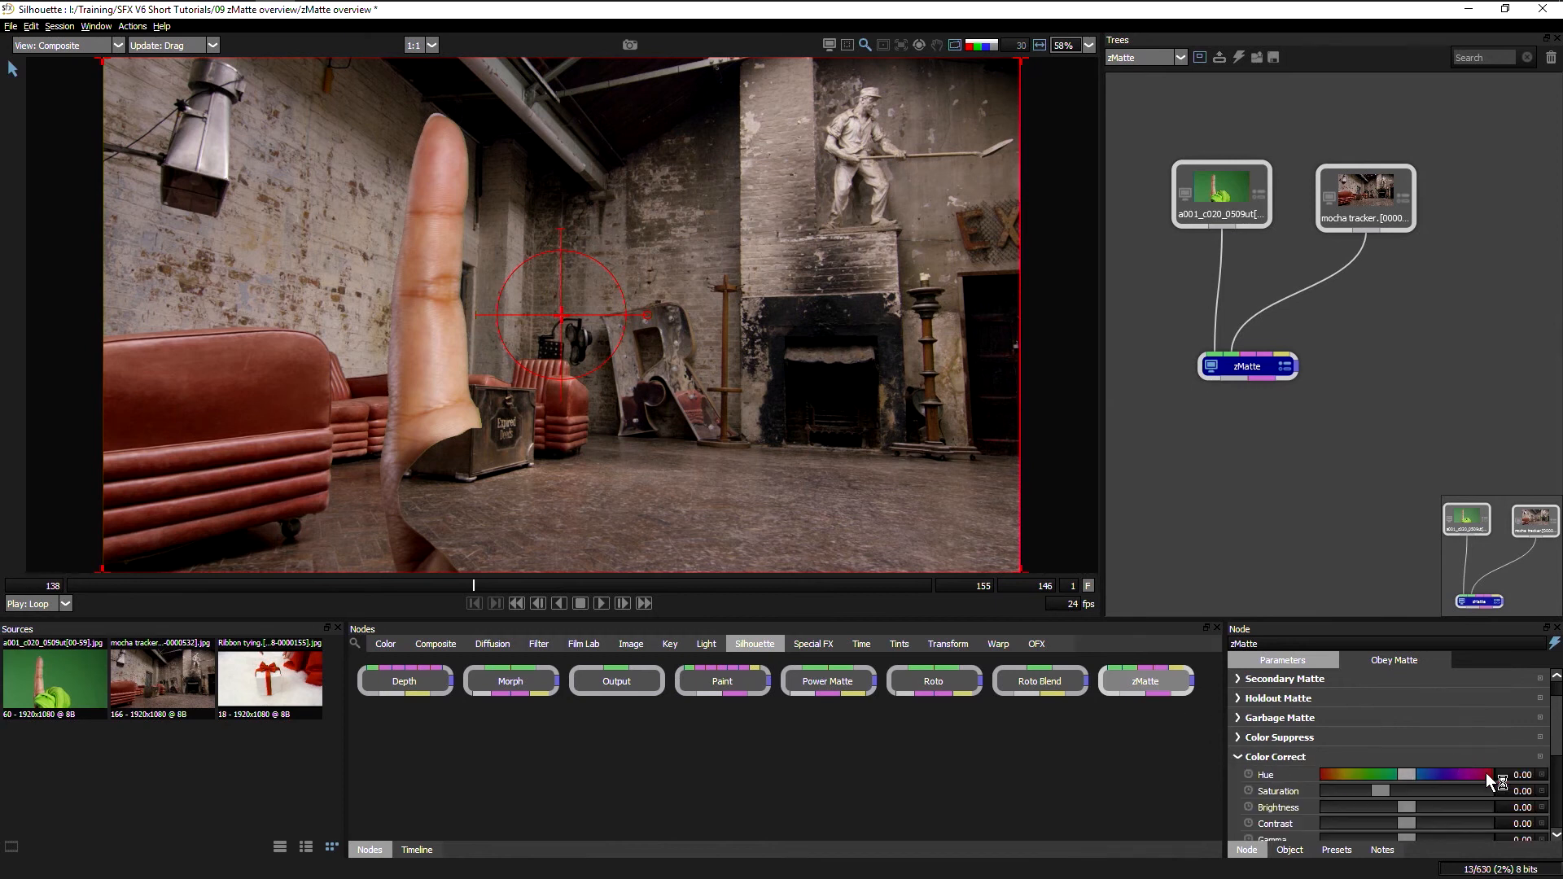
pyautogui.scroll(-3, 1490, 759)
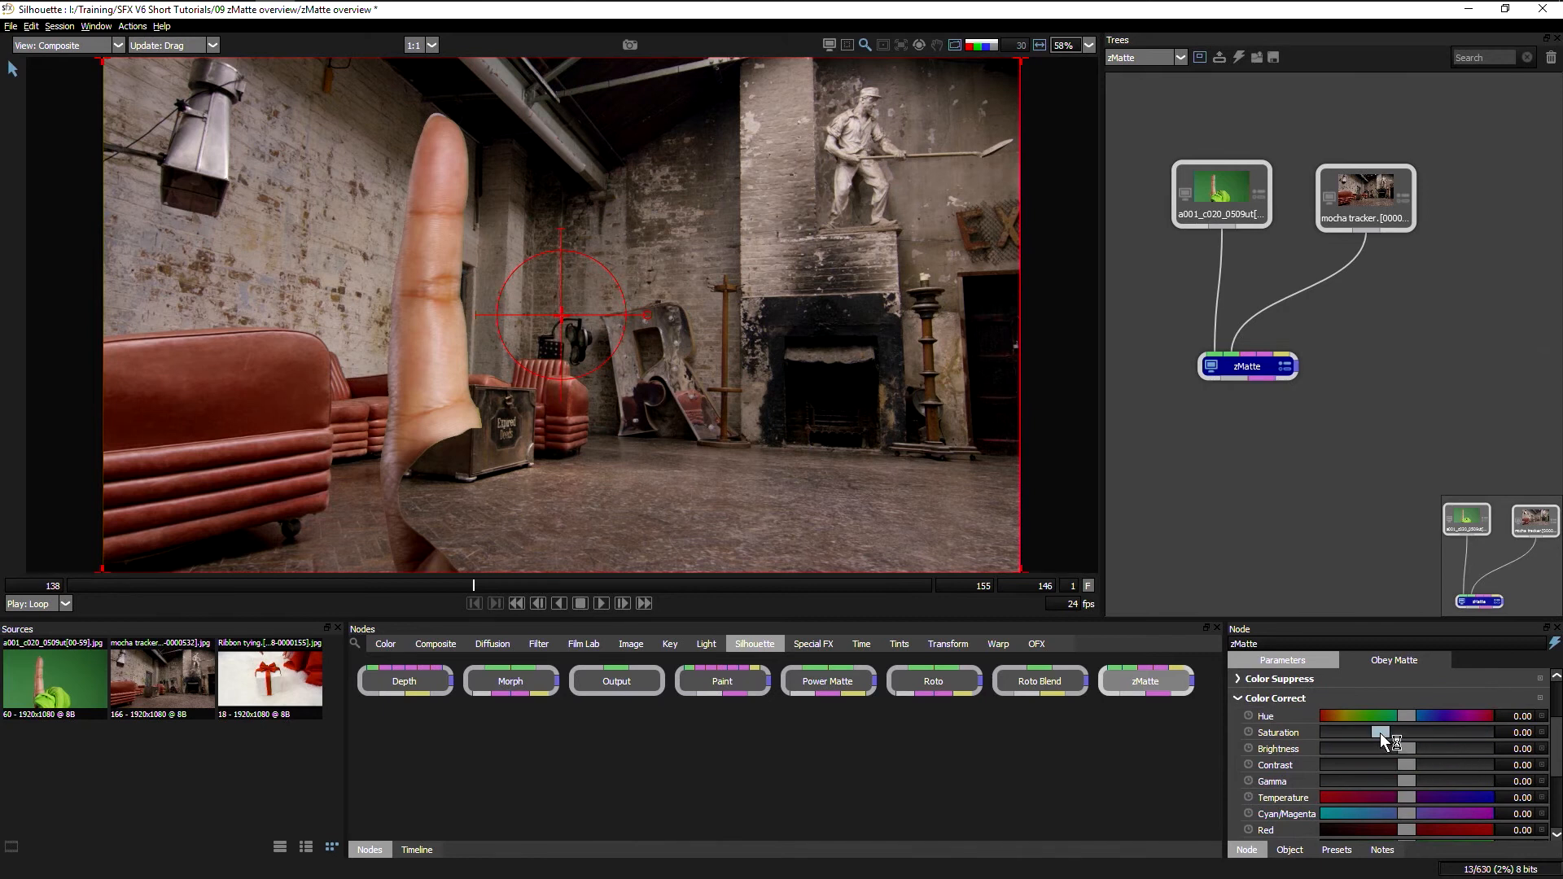
pyautogui.moveTo(1380, 732); pyautogui.dragTo(1414, 765)
pyautogui.click(1239, 698)
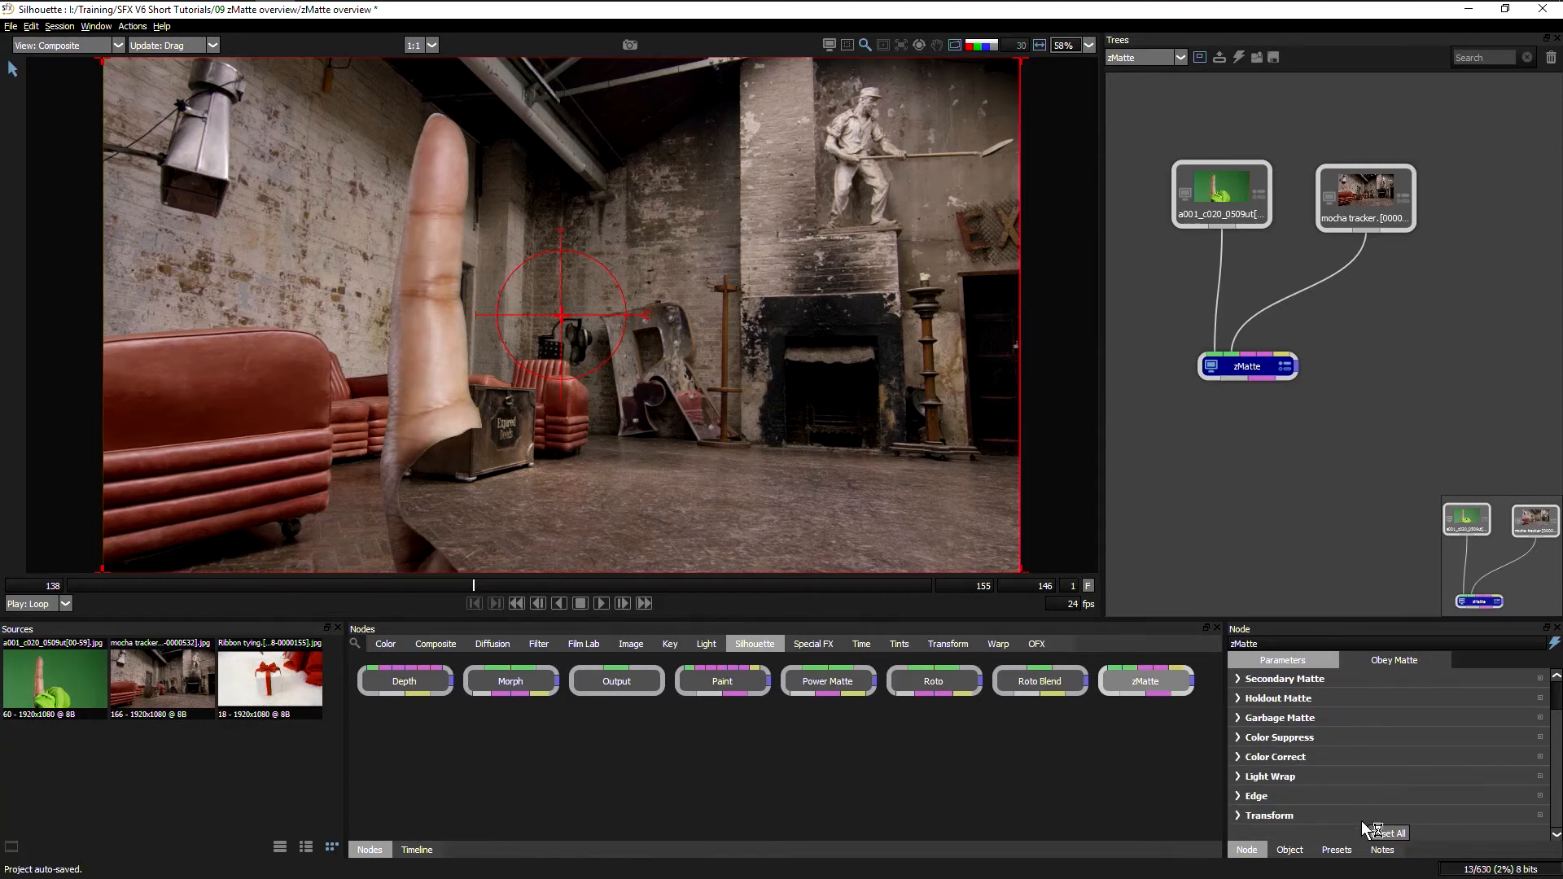
# Set Light Wrap Brightness to 33.02 and Wrap to 11.79 while checking the Light Wrap view, and return to Composite.
pyautogui.click(1238, 776)
pyautogui.scroll(-1, 1555, 783)
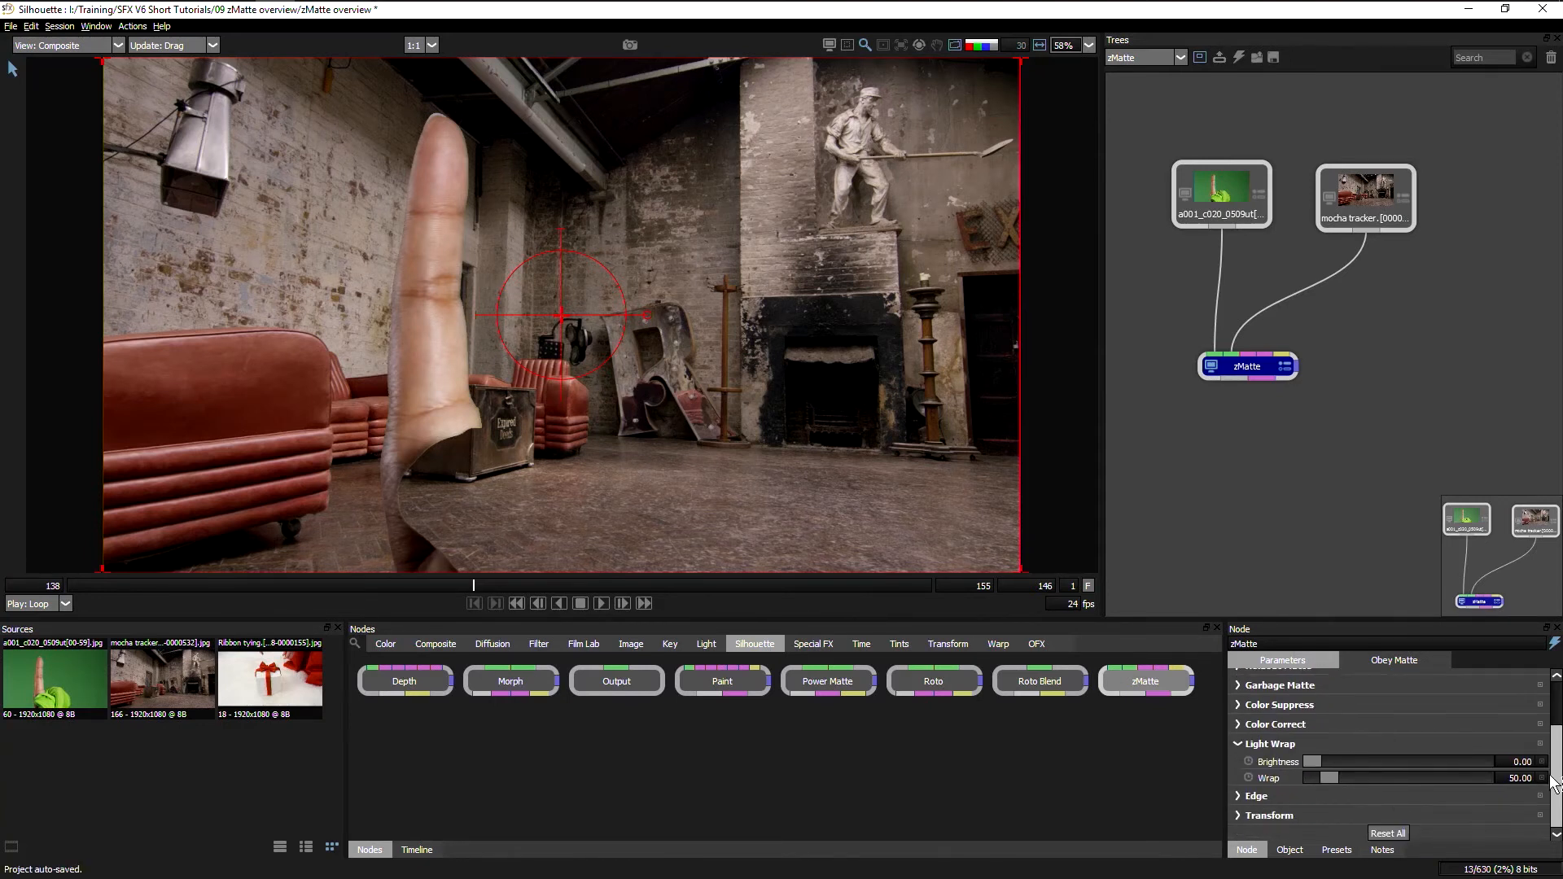
pyautogui.moveTo(1312, 761); pyautogui.dragTo(1309, 757)
pyautogui.click(51, 47)
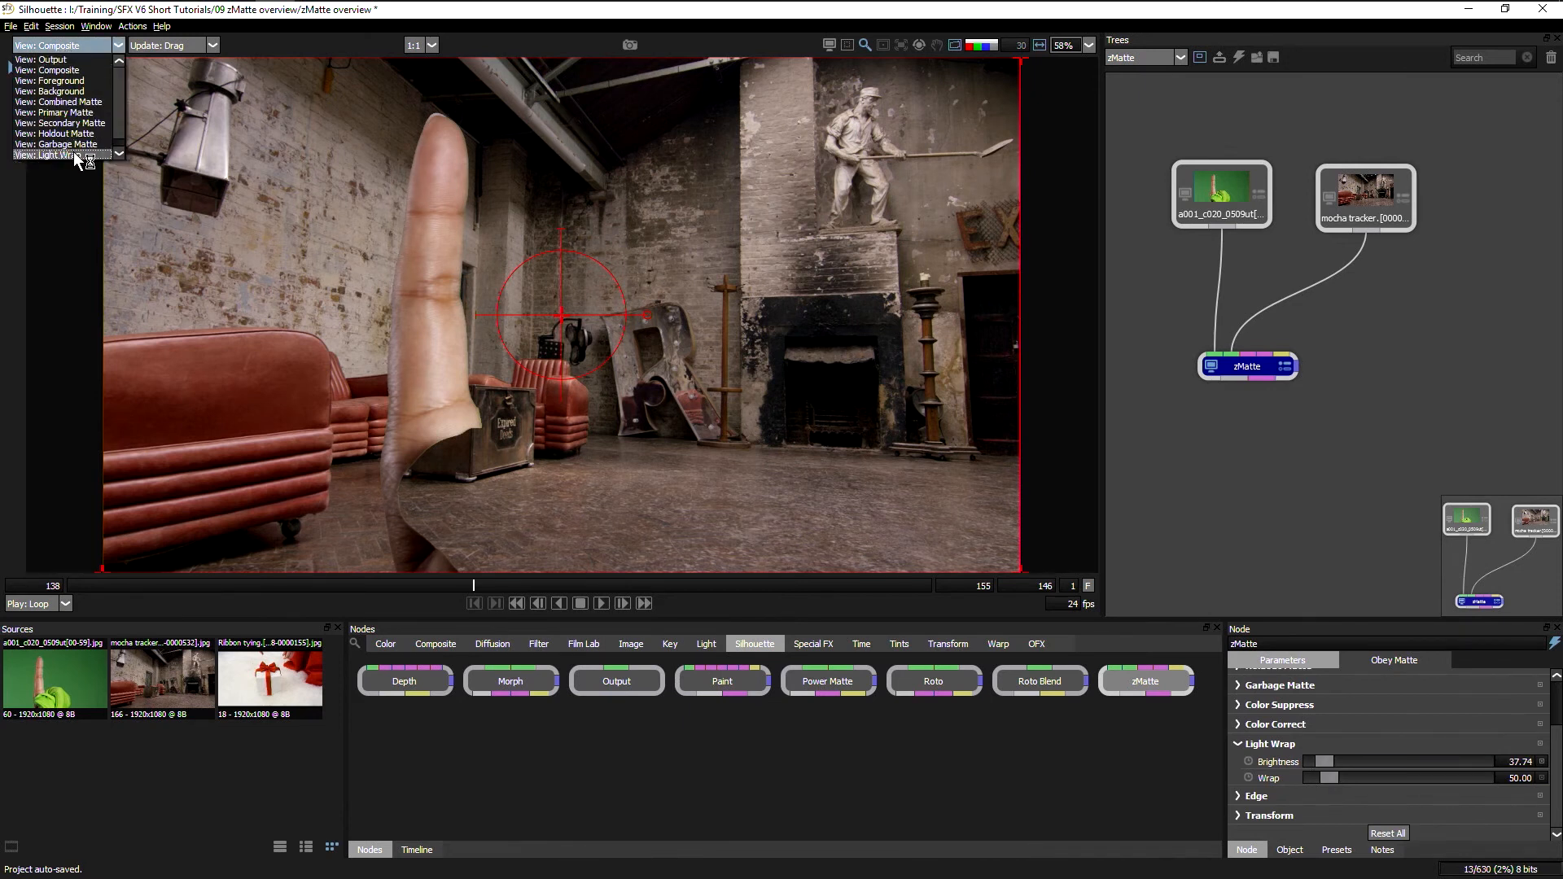
pyautogui.click(75, 154)
pyautogui.moveTo(1326, 759)
pyautogui.mouseDown()
pyautogui.moveTo(1337, 764)
pyautogui.moveTo(1317, 777)
pyautogui.mouseUp()
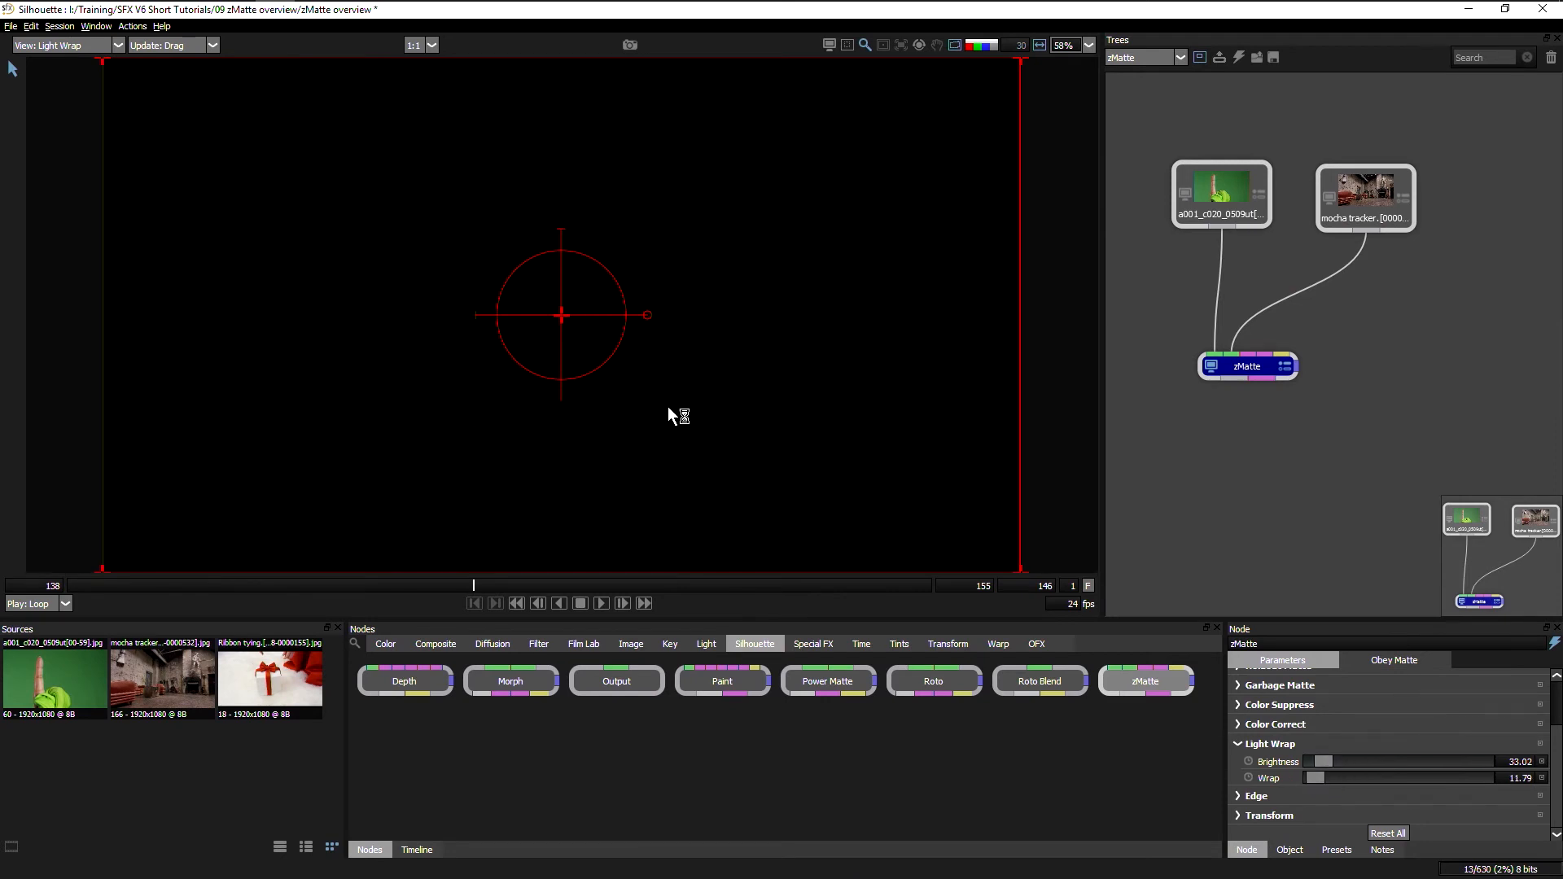
pyautogui.click(73, 45)
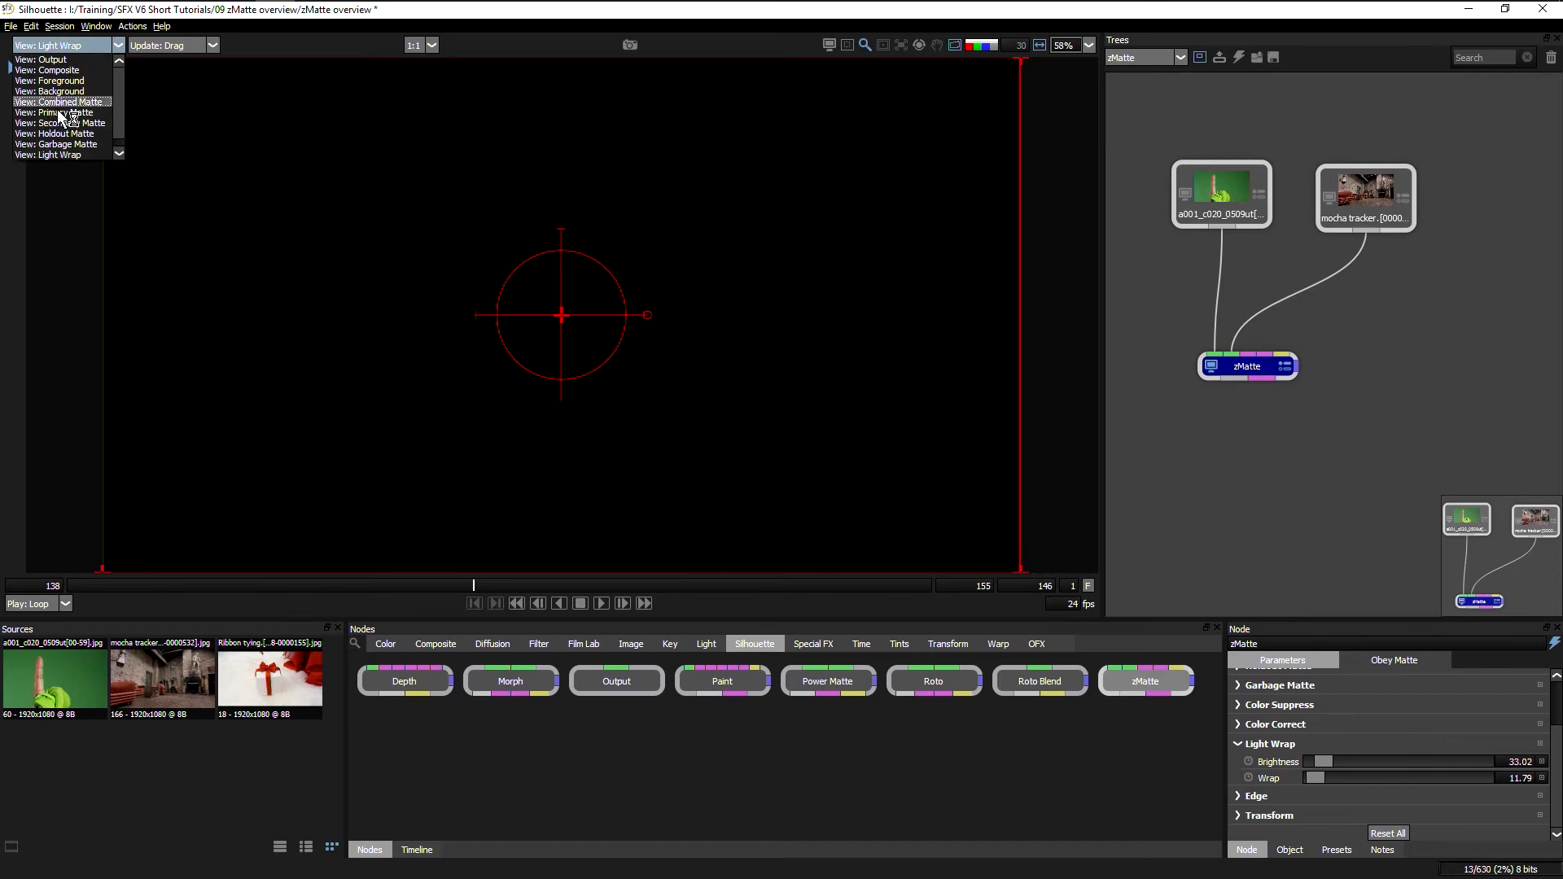
pyautogui.click(81, 71)
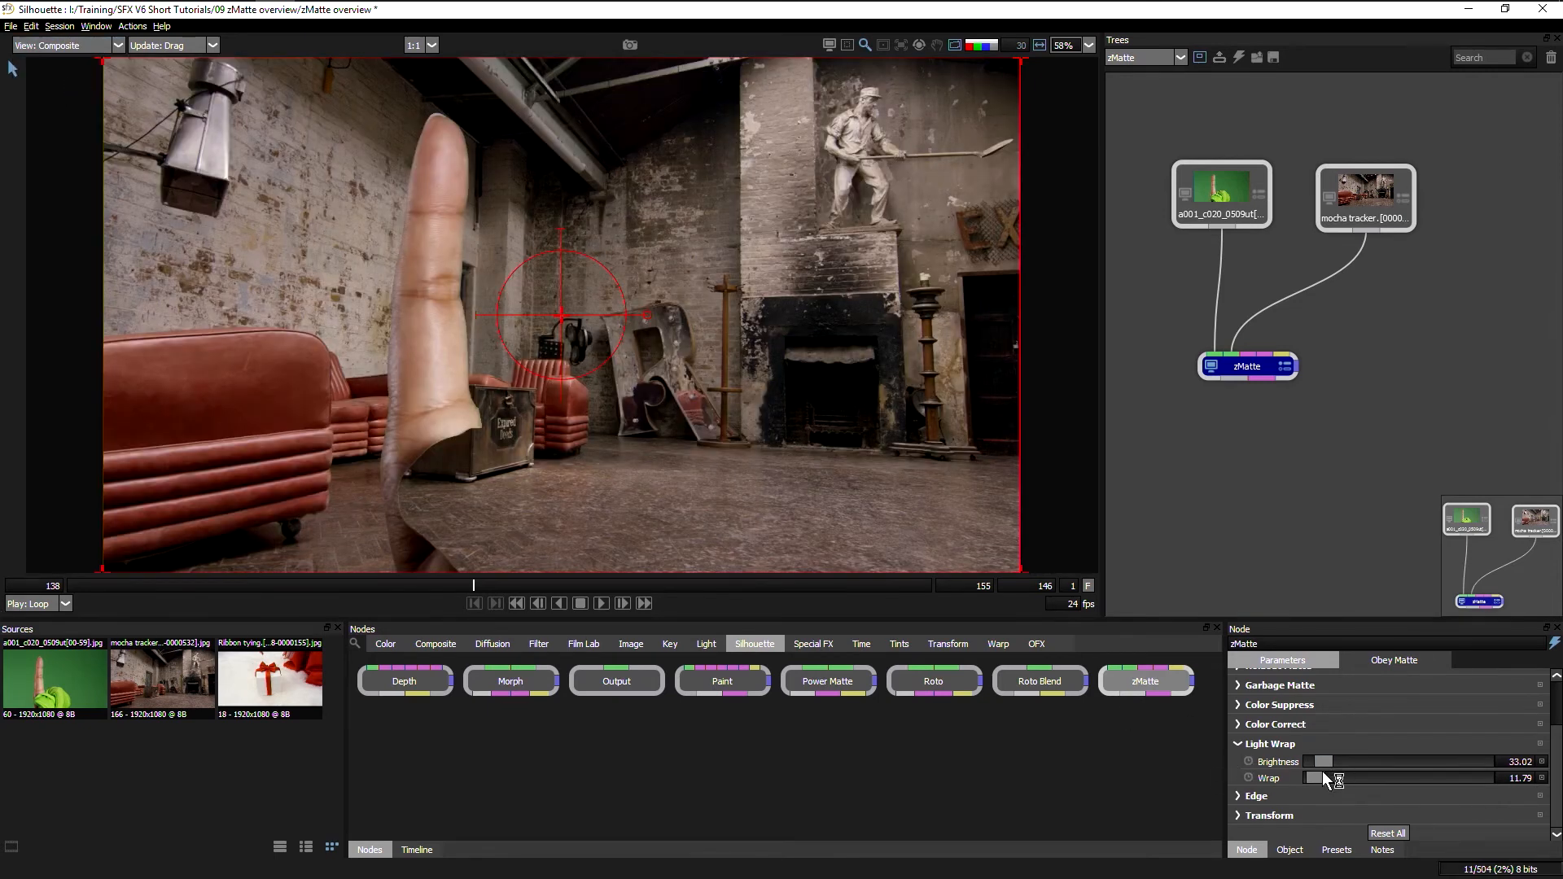
# Try the Light Wrap's Wrap at 25.94 and at 0.00, comparing the finger's edges up close.
pyautogui.moveTo(1314, 779)
pyautogui.mouseDown()
pyautogui.moveTo(1109, 788)
pyautogui.moveTo(1384, 765)
pyautogui.moveTo(1320, 768)
pyautogui.mouseUp()
pyautogui.press('i')
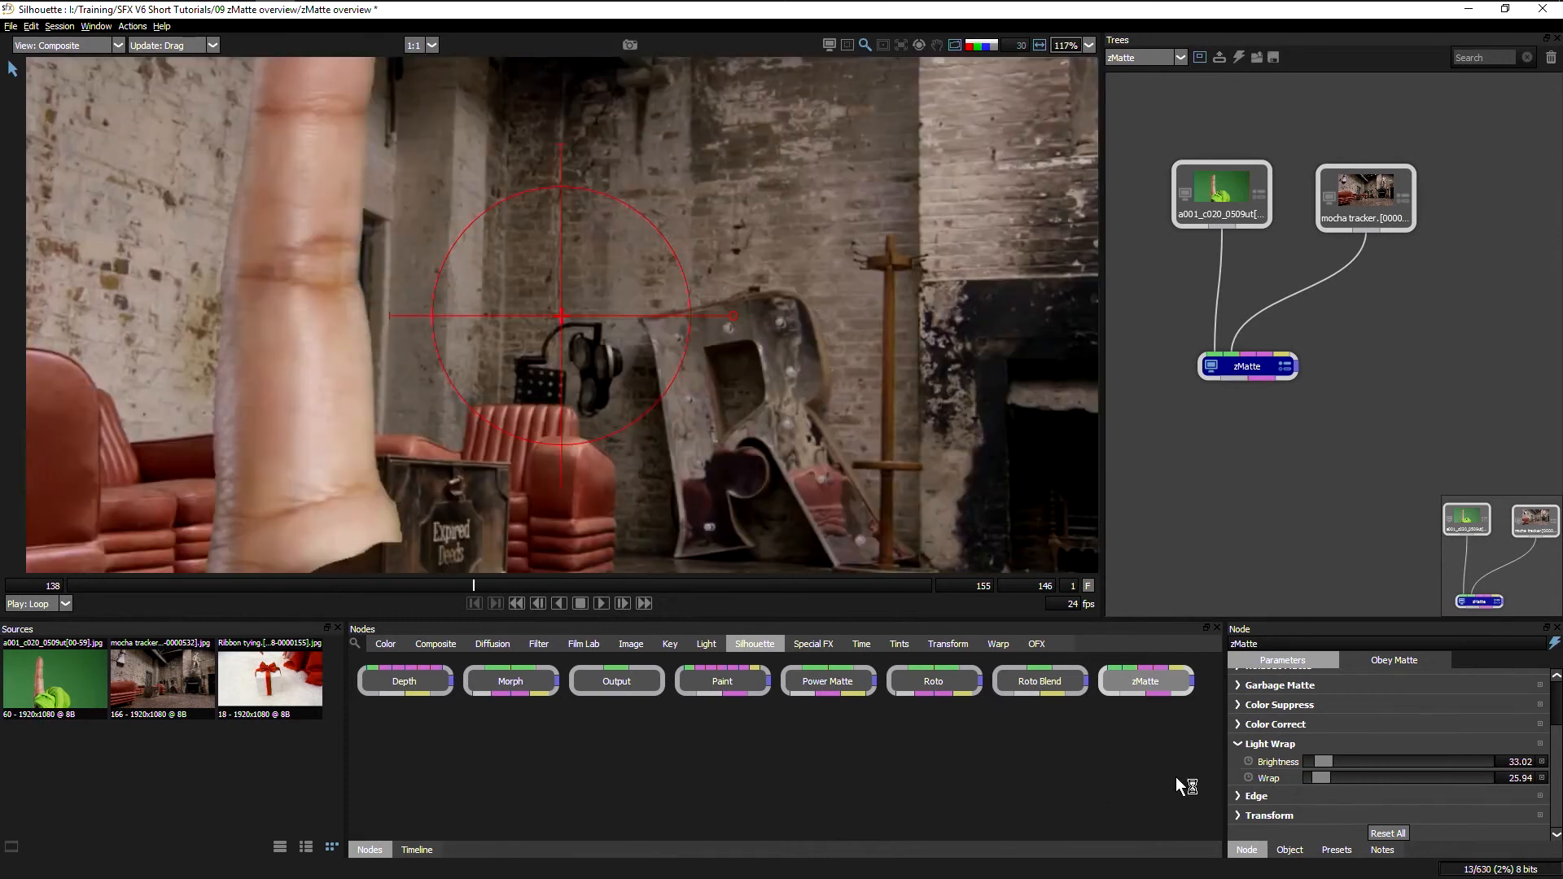
pyautogui.press('i')
pyautogui.moveTo(465, 495); pyautogui.dragTo(940, 415)
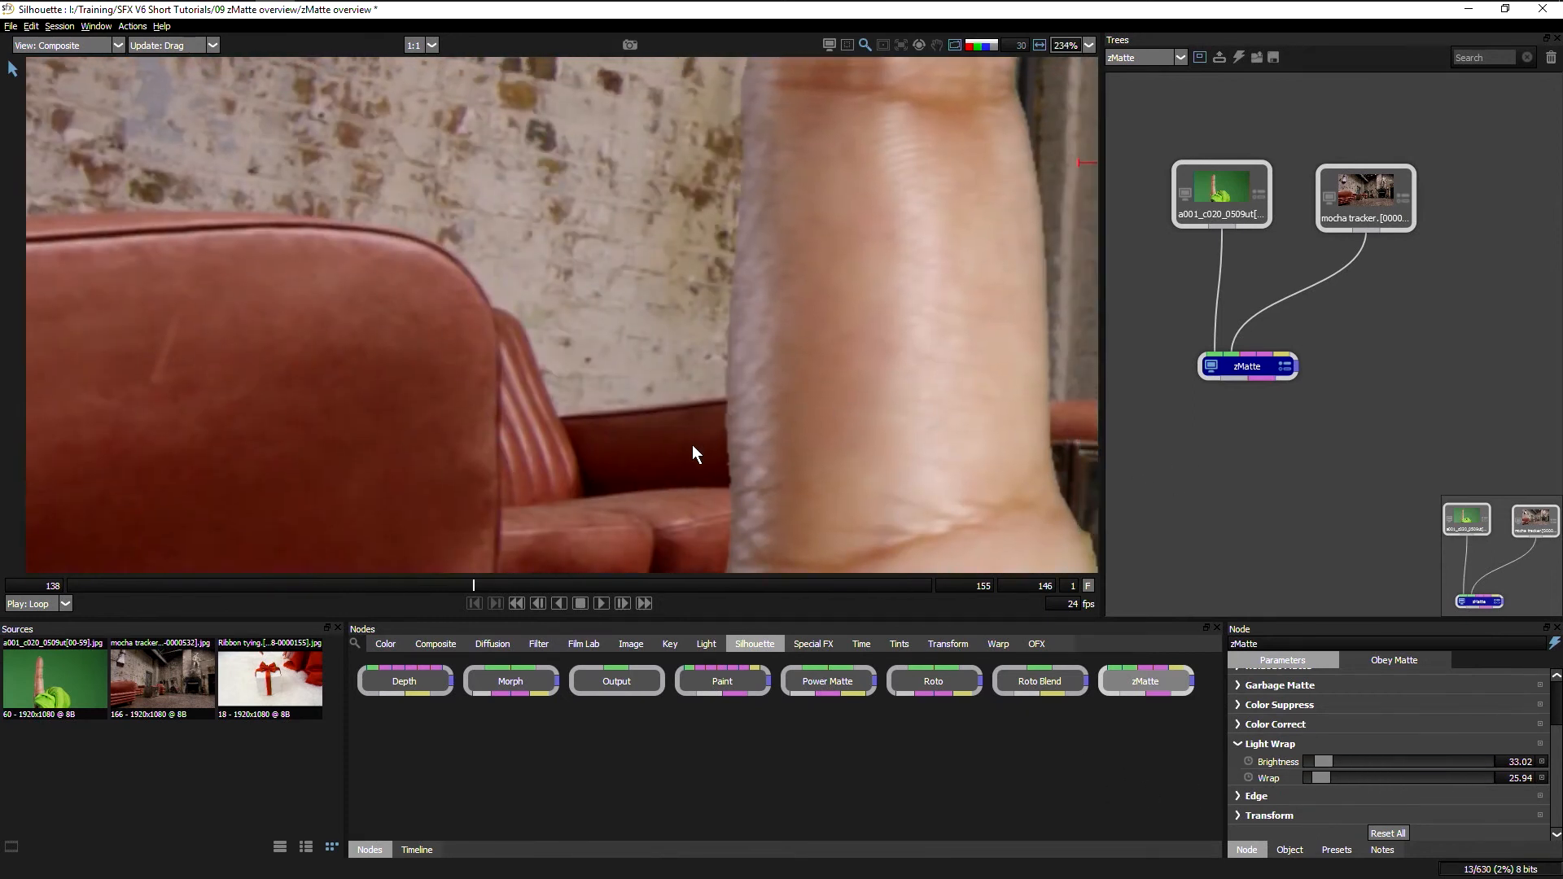
pyautogui.moveTo(1326, 776); pyautogui.dragTo(1270, 776)
pyautogui.moveTo(804, 417); pyautogui.dragTo(622, 498)
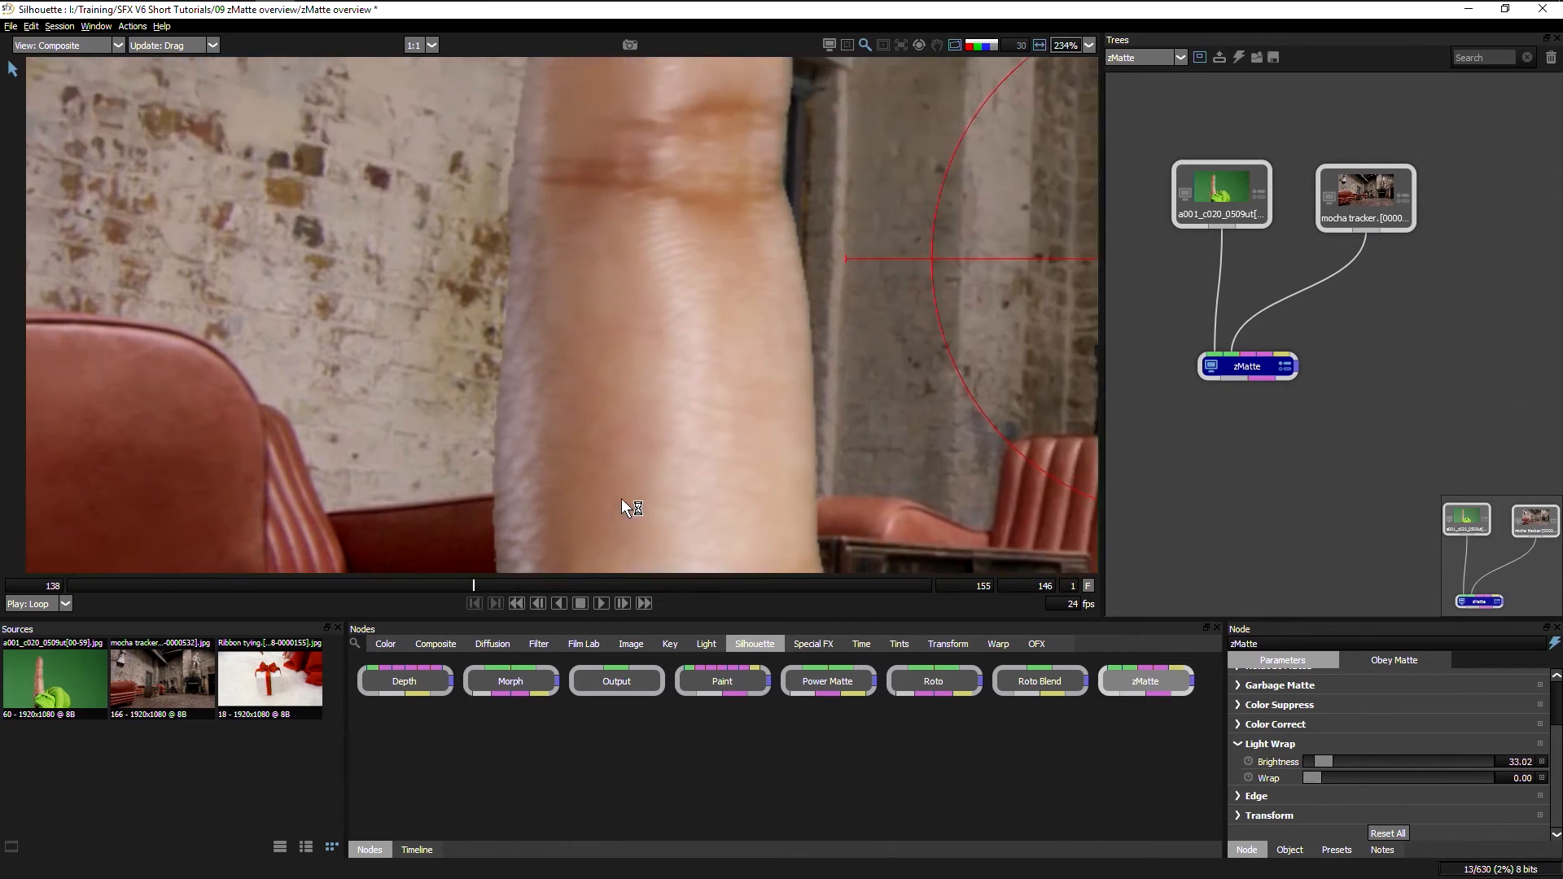
# Set the Light Wrap Brightness to 132.08 and Wrap to 16.51, and show the whole composite.
pyautogui.moveTo(1324, 762); pyautogui.dragTo(1415, 761)
pyautogui.moveTo(1301, 777); pyautogui.dragTo(1318, 776)
pyautogui.moveTo(1413, 762); pyautogui.dragTo(1358, 760)
pyautogui.press('f')
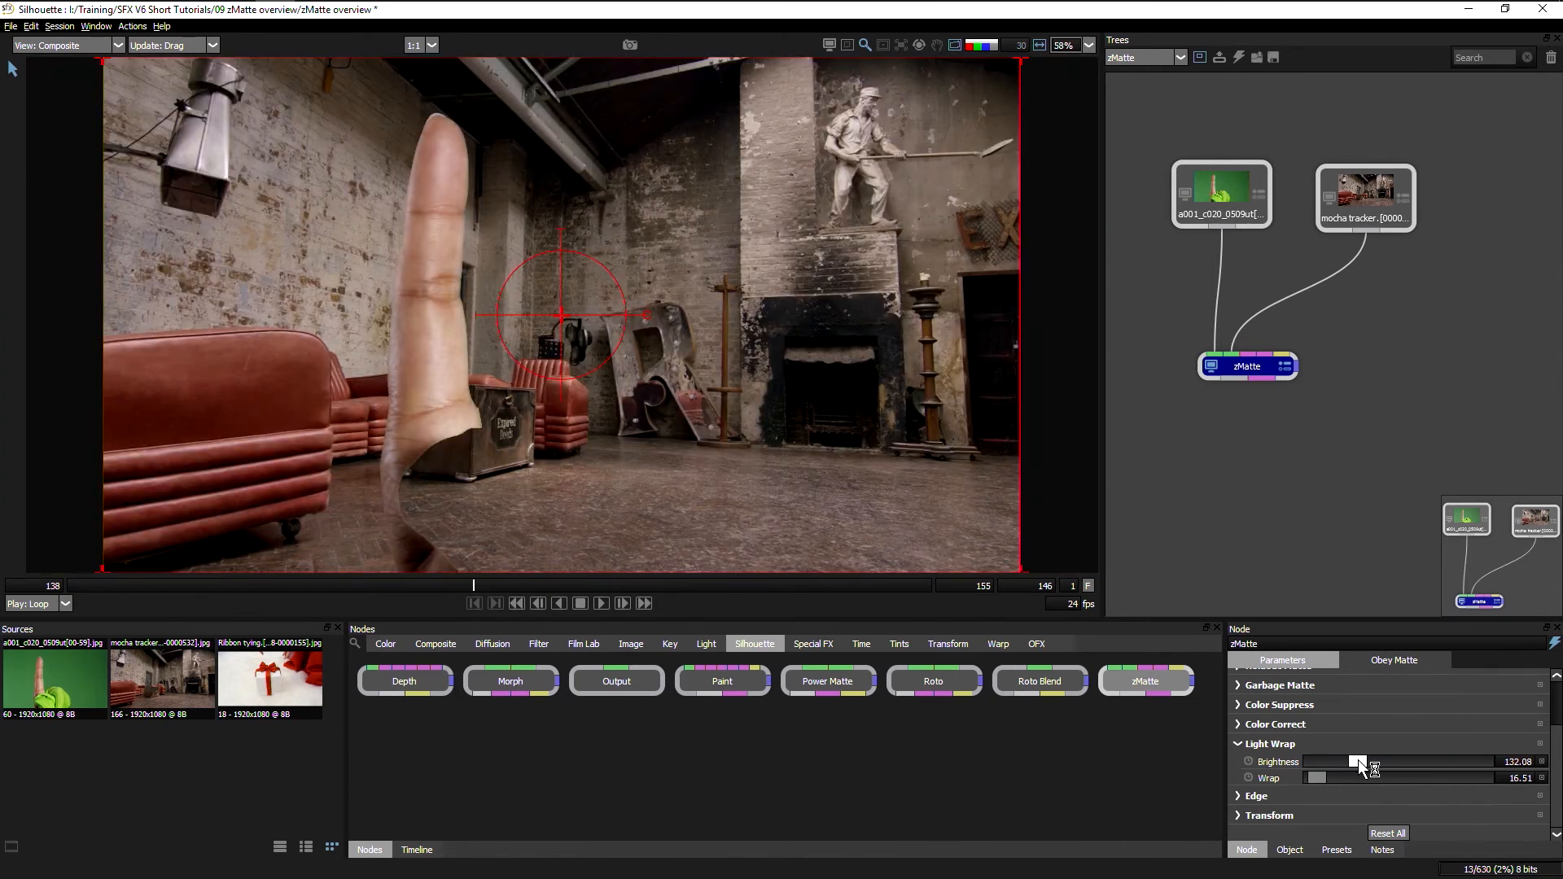
pyautogui.click(1239, 744)
# Set the Edge Size to 19.37, testing Brightness at 52.88 before setting it to 0.52 and Gamma to 7.85.
pyautogui.click(1254, 796)
pyautogui.scroll(-3, 1544, 768)
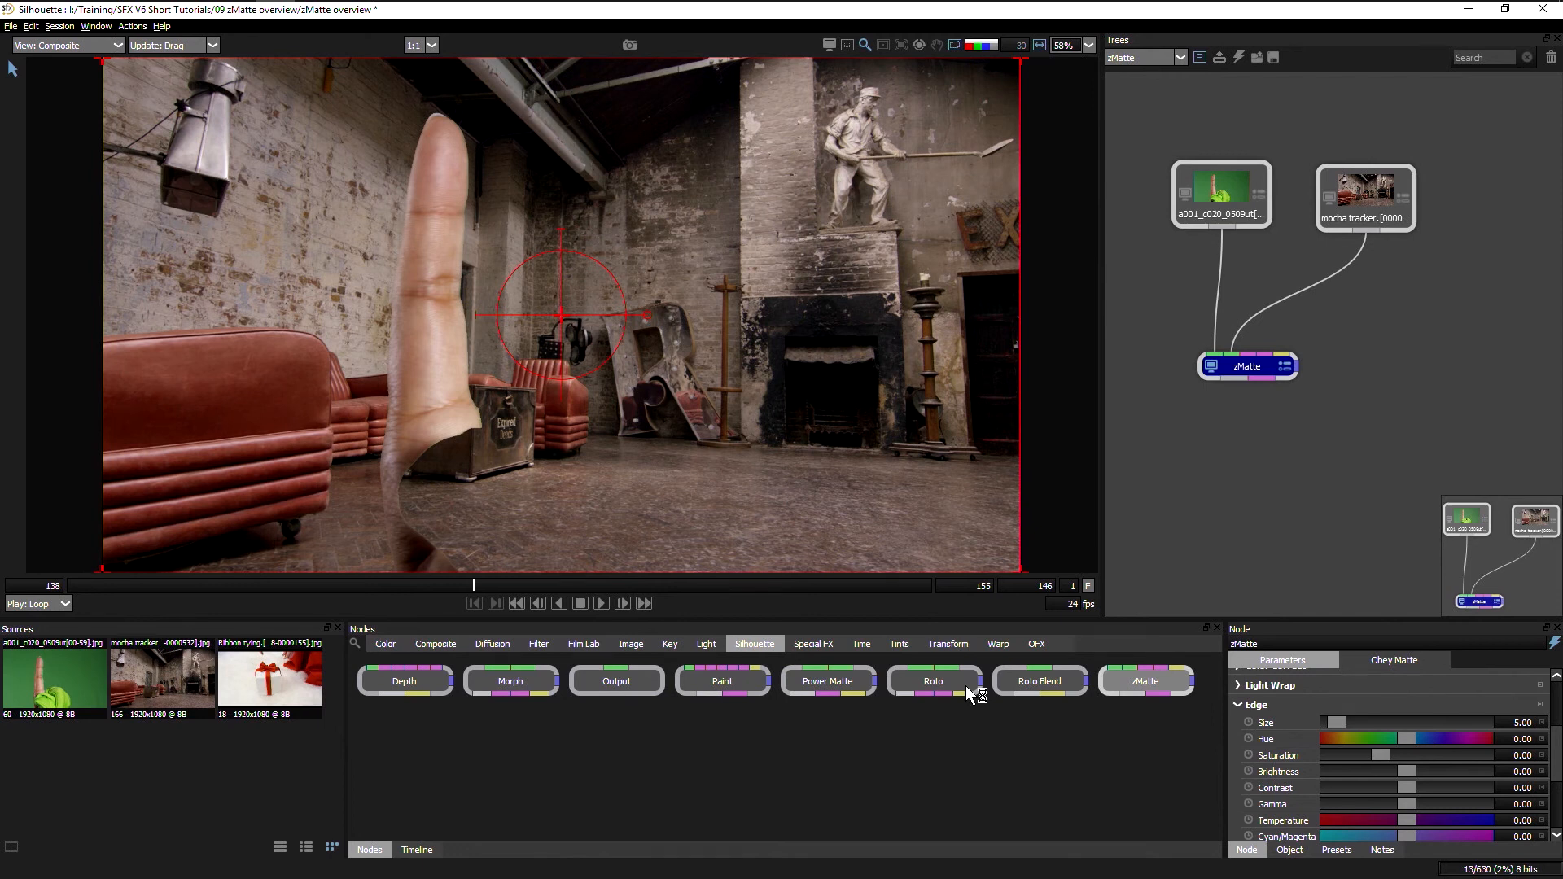
pyautogui.moveTo(1414, 775); pyautogui.dragTo(1462, 769)
pyautogui.moveTo(1337, 720); pyautogui.dragTo(1360, 715)
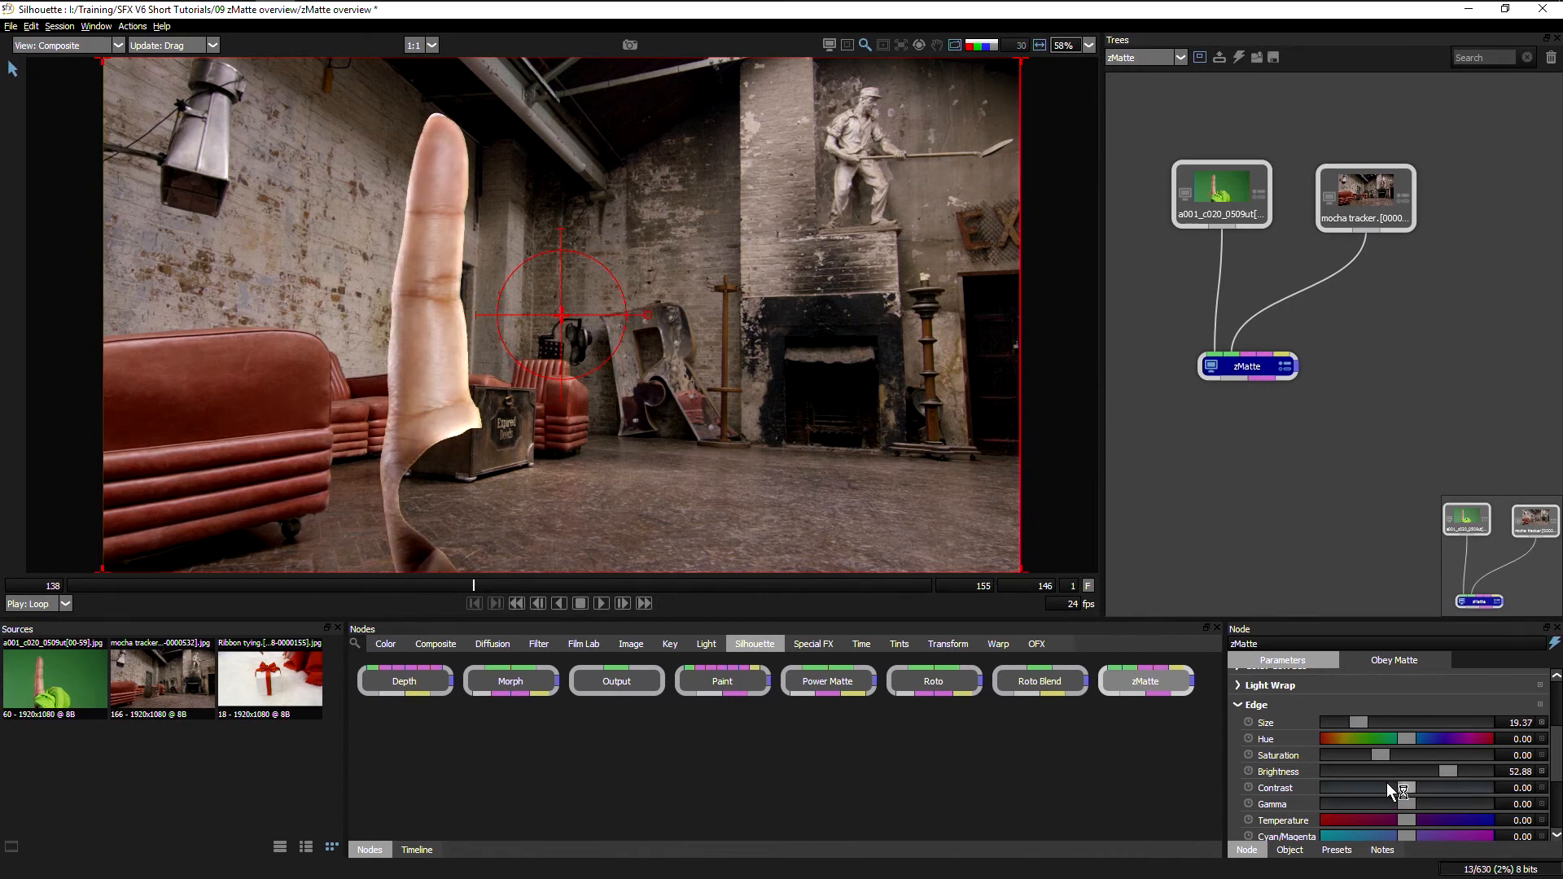
pyautogui.moveTo(1423, 778)
pyautogui.mouseDown()
pyautogui.moveTo(1336, 781)
pyautogui.moveTo(1408, 777)
pyautogui.moveTo(1413, 802)
pyautogui.mouseUp()
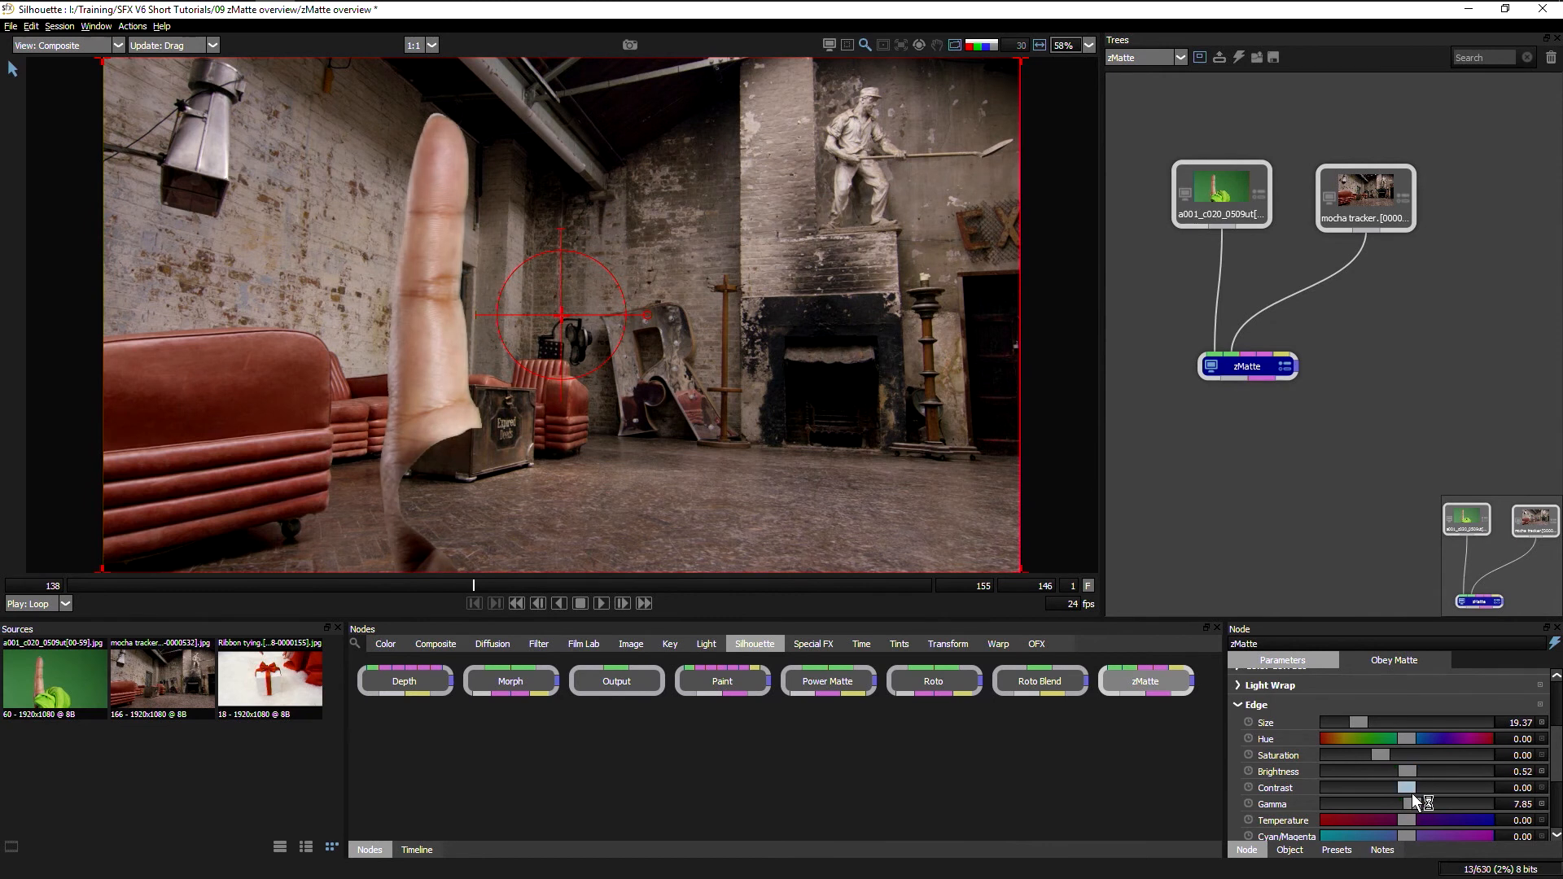
pyautogui.click(1244, 705)
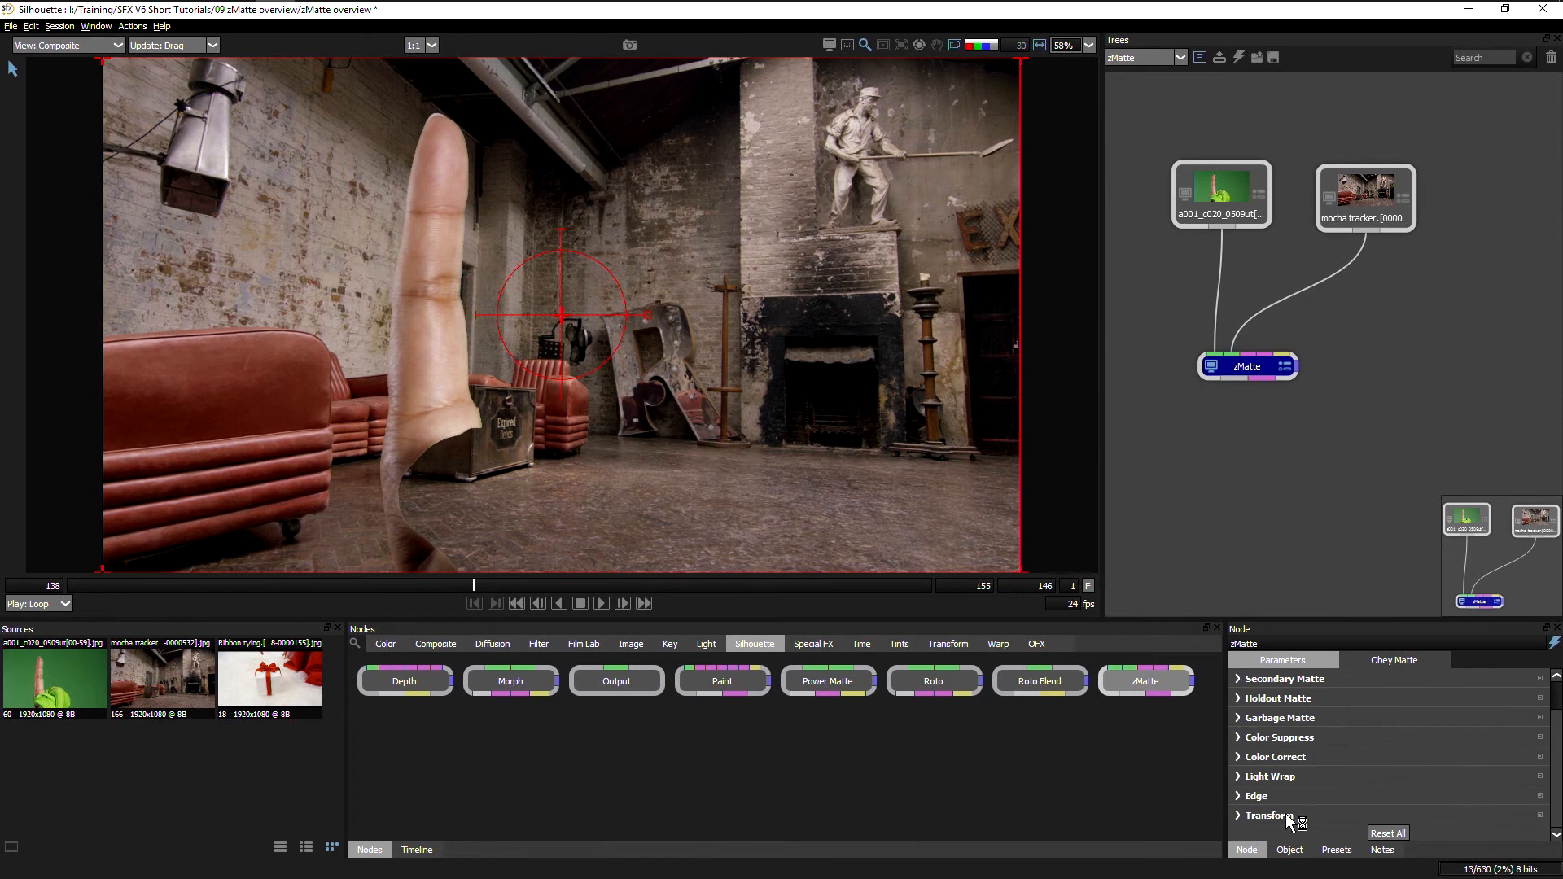
# Crop the bottom of the keyed finger to 26.02 in the node's Transform settings.
pyautogui.click(1241, 819)
pyautogui.scroll(-3, 1531, 783)
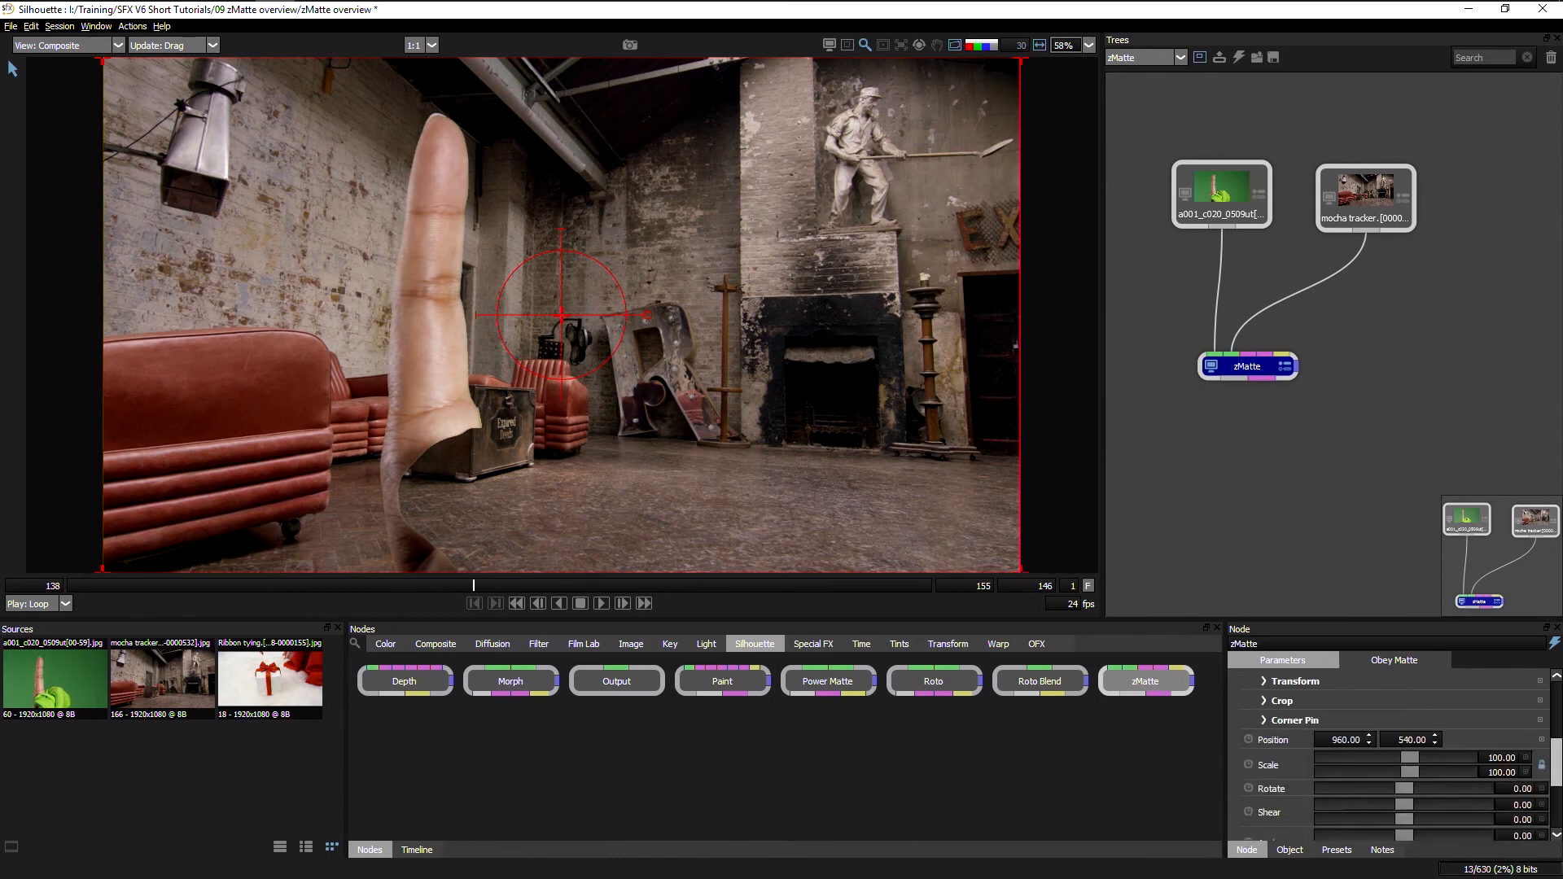
pyautogui.moveTo(1555, 762); pyautogui.dragTo(1555, 754)
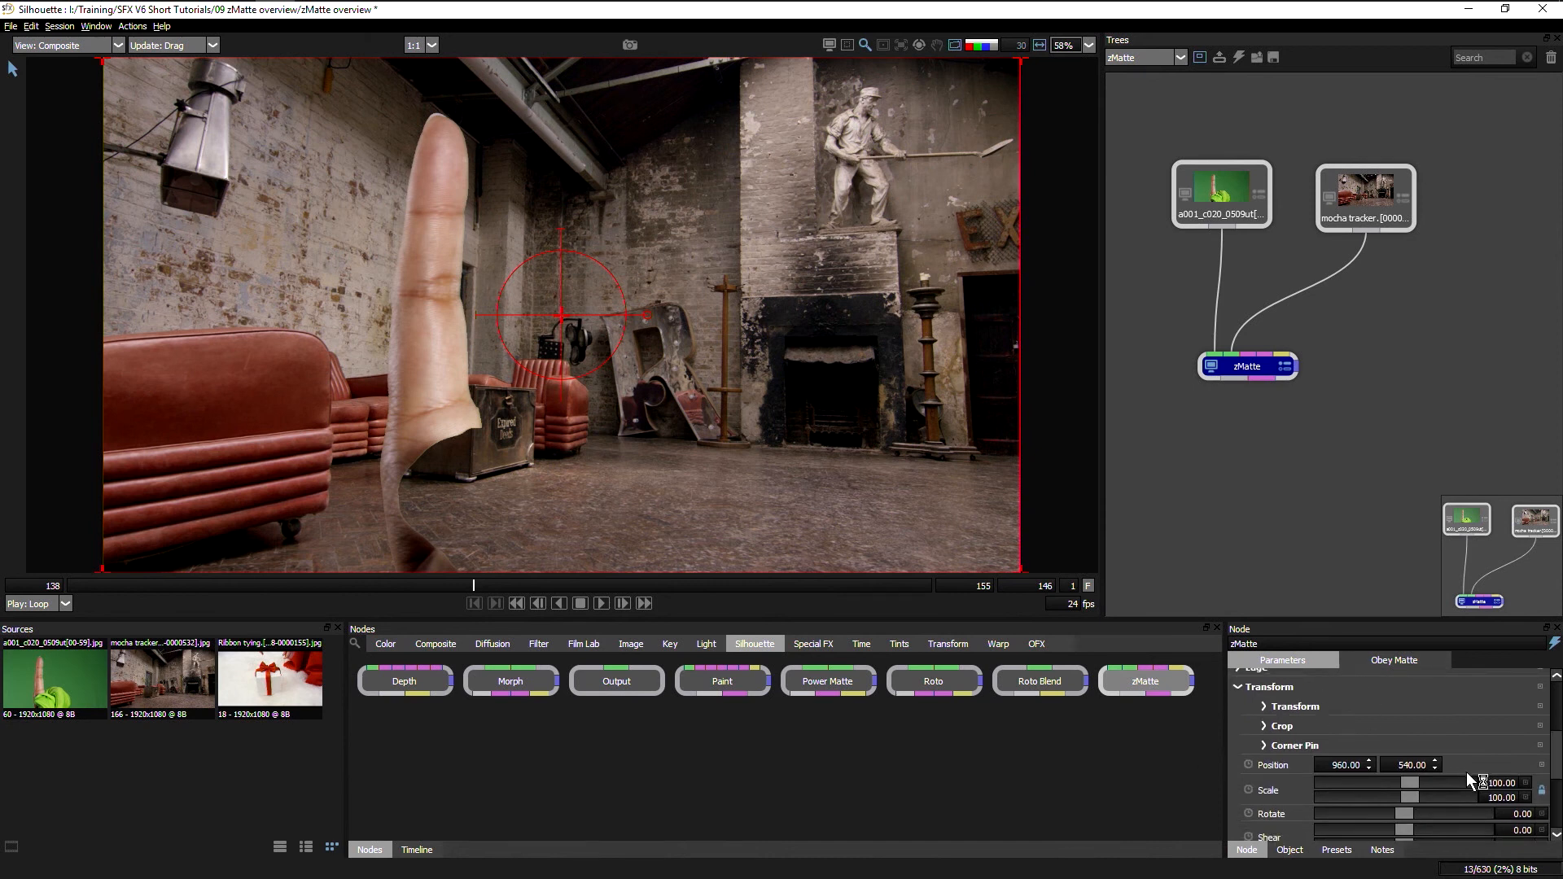
pyautogui.moveTo(1557, 757)
pyautogui.mouseDown()
pyautogui.moveTo(1557, 780)
pyautogui.moveTo(1551, 752)
pyautogui.mouseUp()
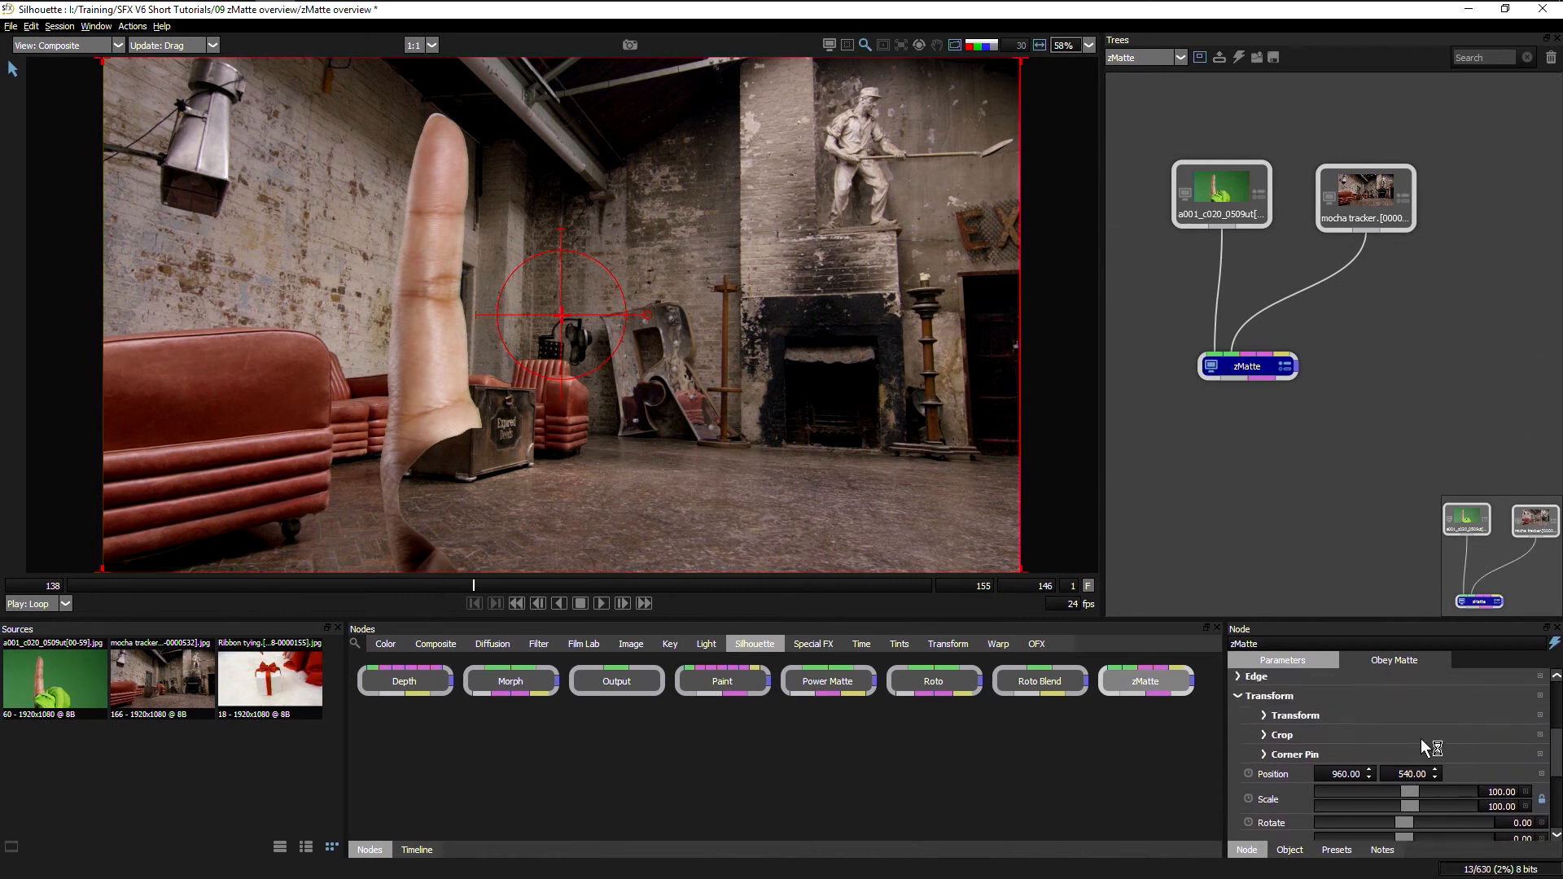
pyautogui.click(1265, 736)
pyautogui.moveTo(1328, 764); pyautogui.dragTo(1370, 762)
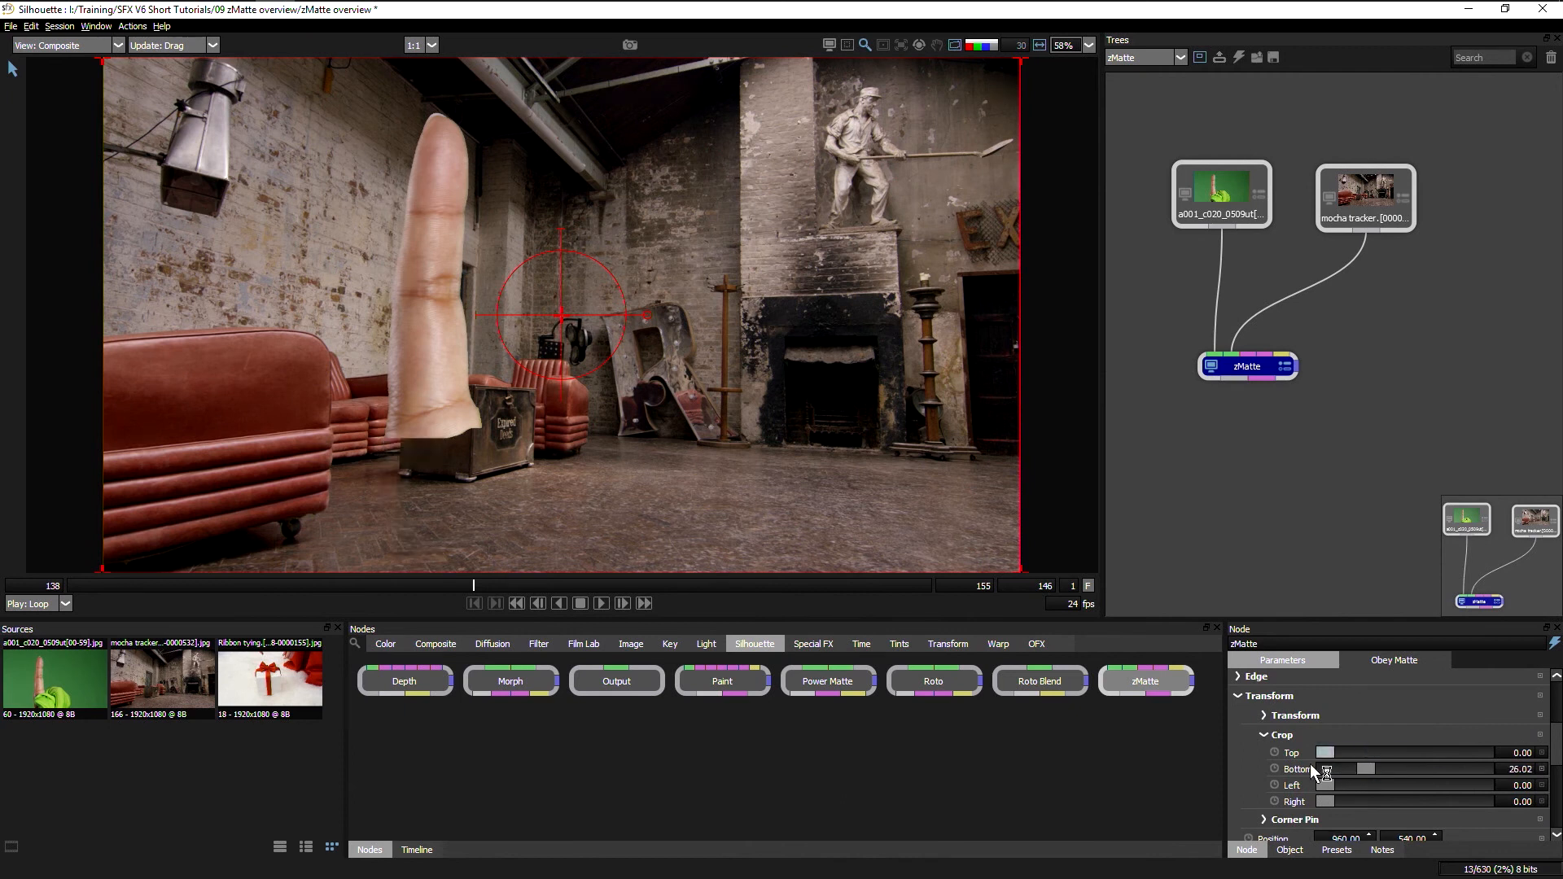
# Examine the zMatte node's Transform and Mode settings, including the choices in the Transform list.
pyautogui.click(1263, 735)
pyautogui.click(1265, 715)
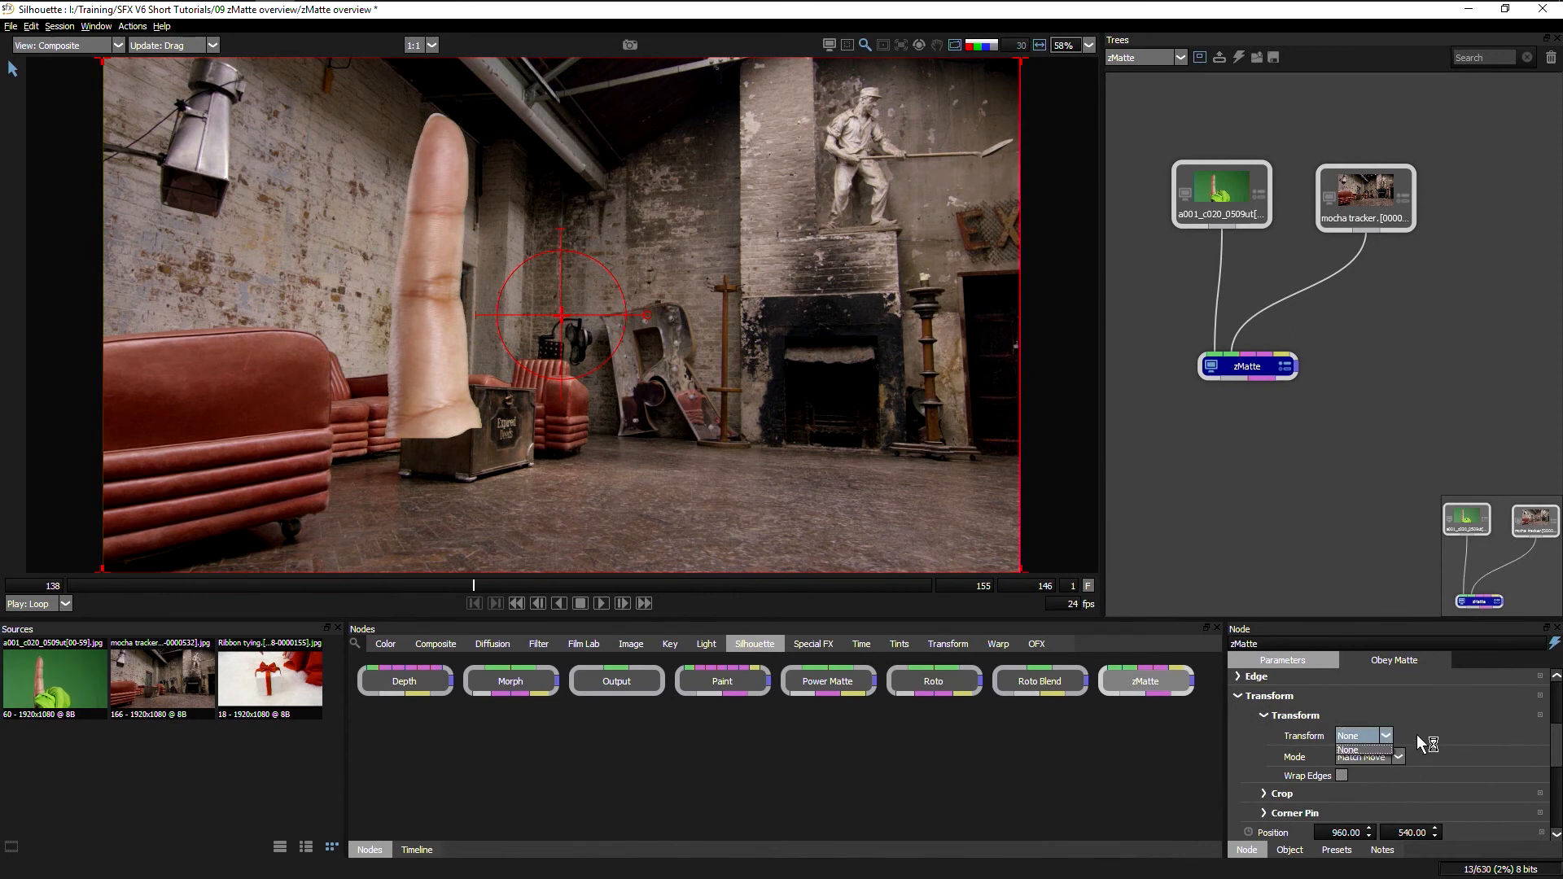
pyautogui.click(1366, 759)
pyautogui.click(1404, 434)
pyautogui.click(1367, 752)
pyautogui.click(1251, 698)
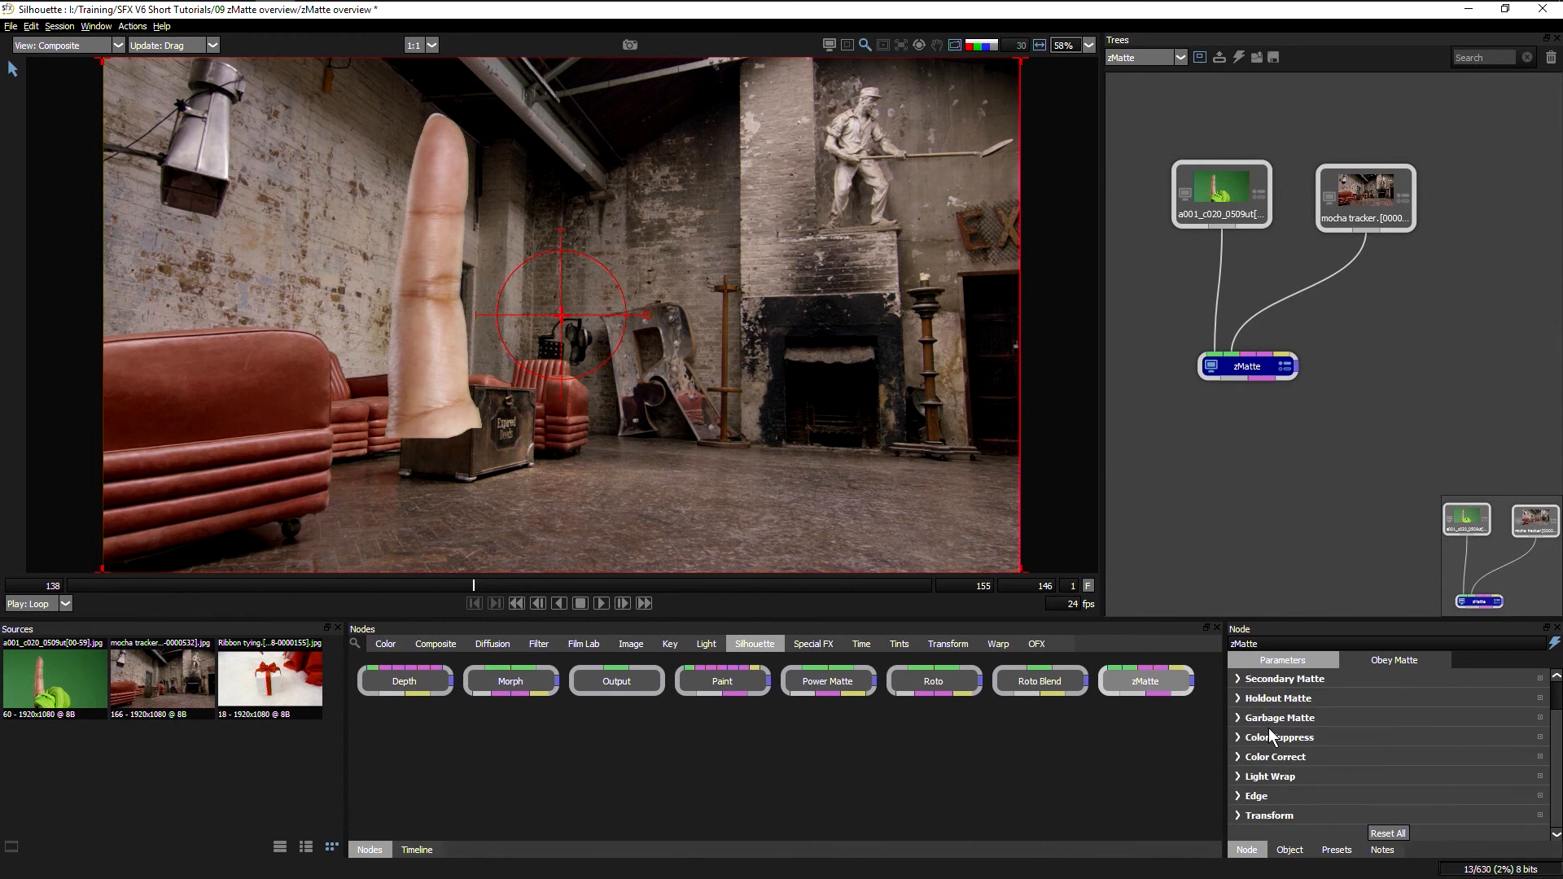
# Move the keyed finger to position 866.31, 693.31 and remove its bottom crop.
pyautogui.moveTo(561, 315); pyautogui.dragTo(544, 363)
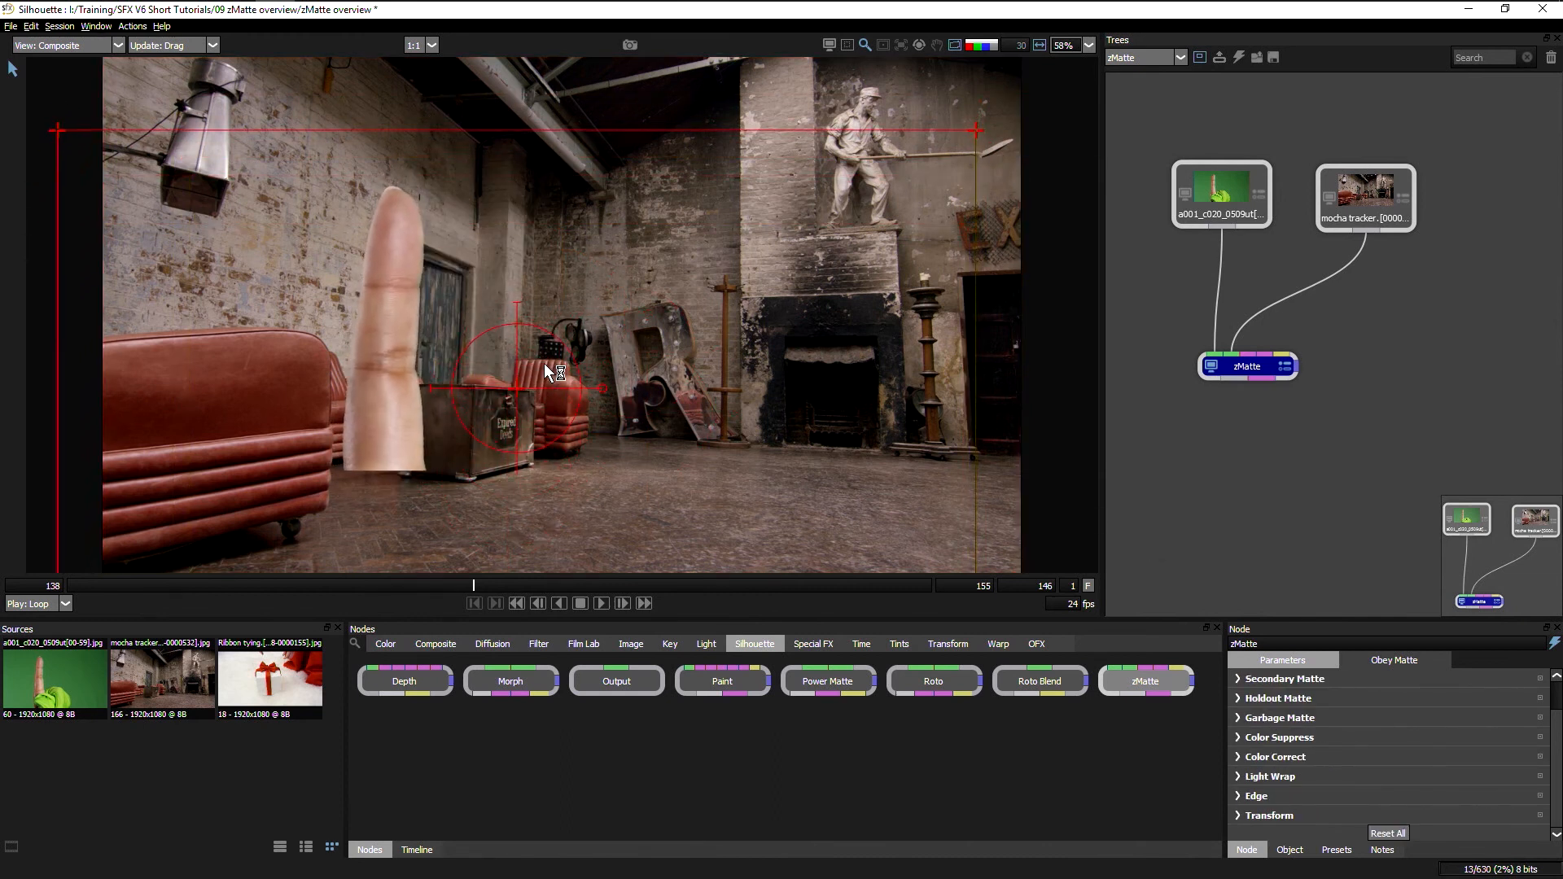
pyautogui.click(1243, 817)
pyautogui.scroll(-3, 1392, 757)
pyautogui.scroll(1, 1294, 739)
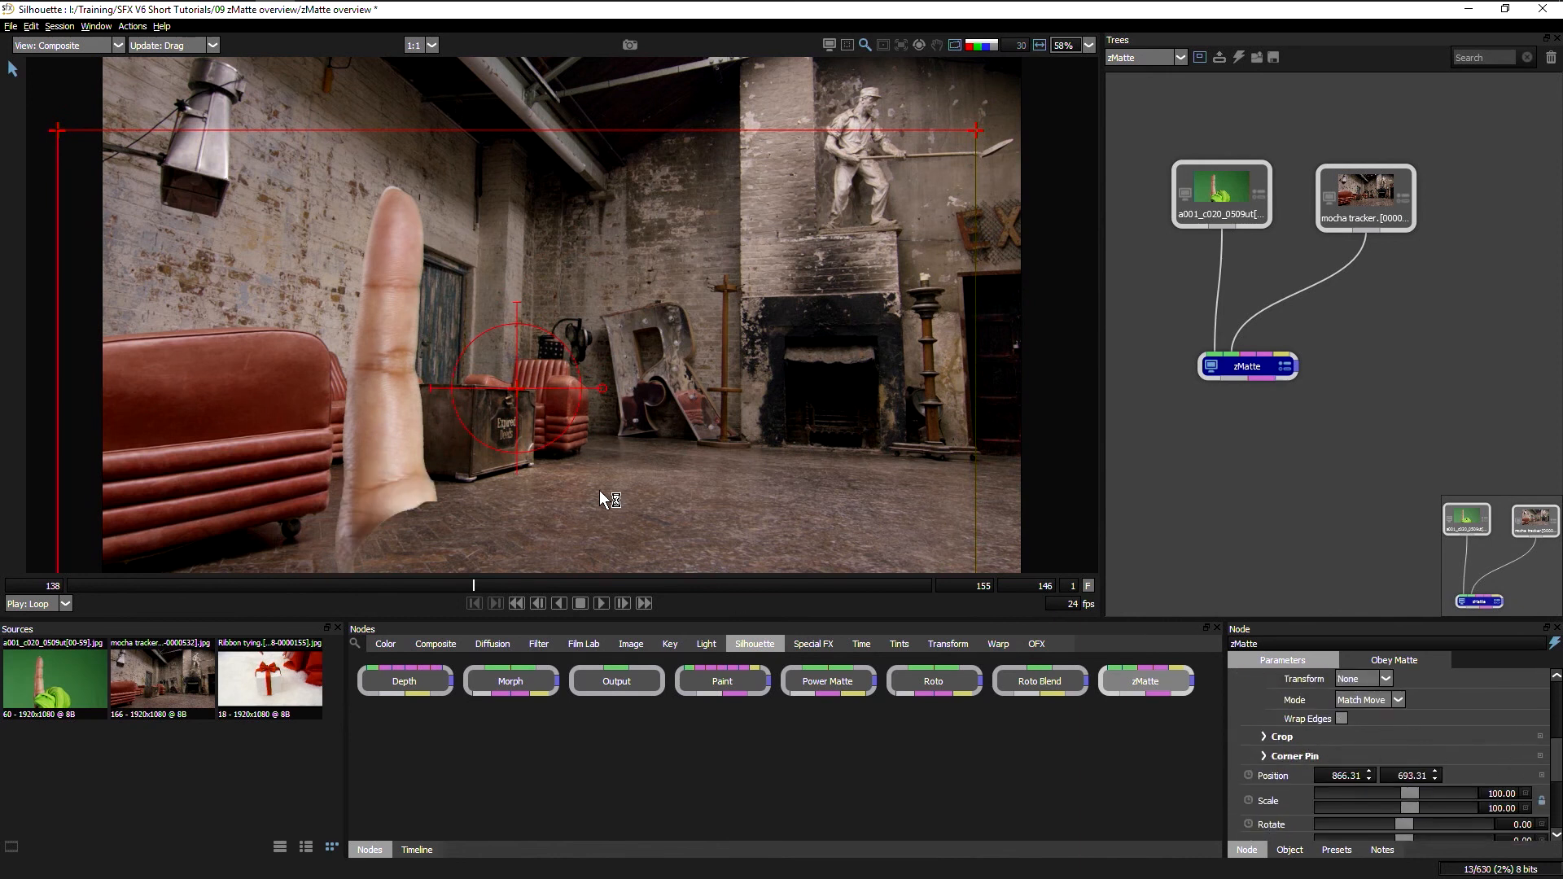
# Scale the finger to 140.64, position it at 893.56, 798.93, and play back the composite briefly.
pyautogui.moveTo(567, 350); pyautogui.dragTo(587, 335)
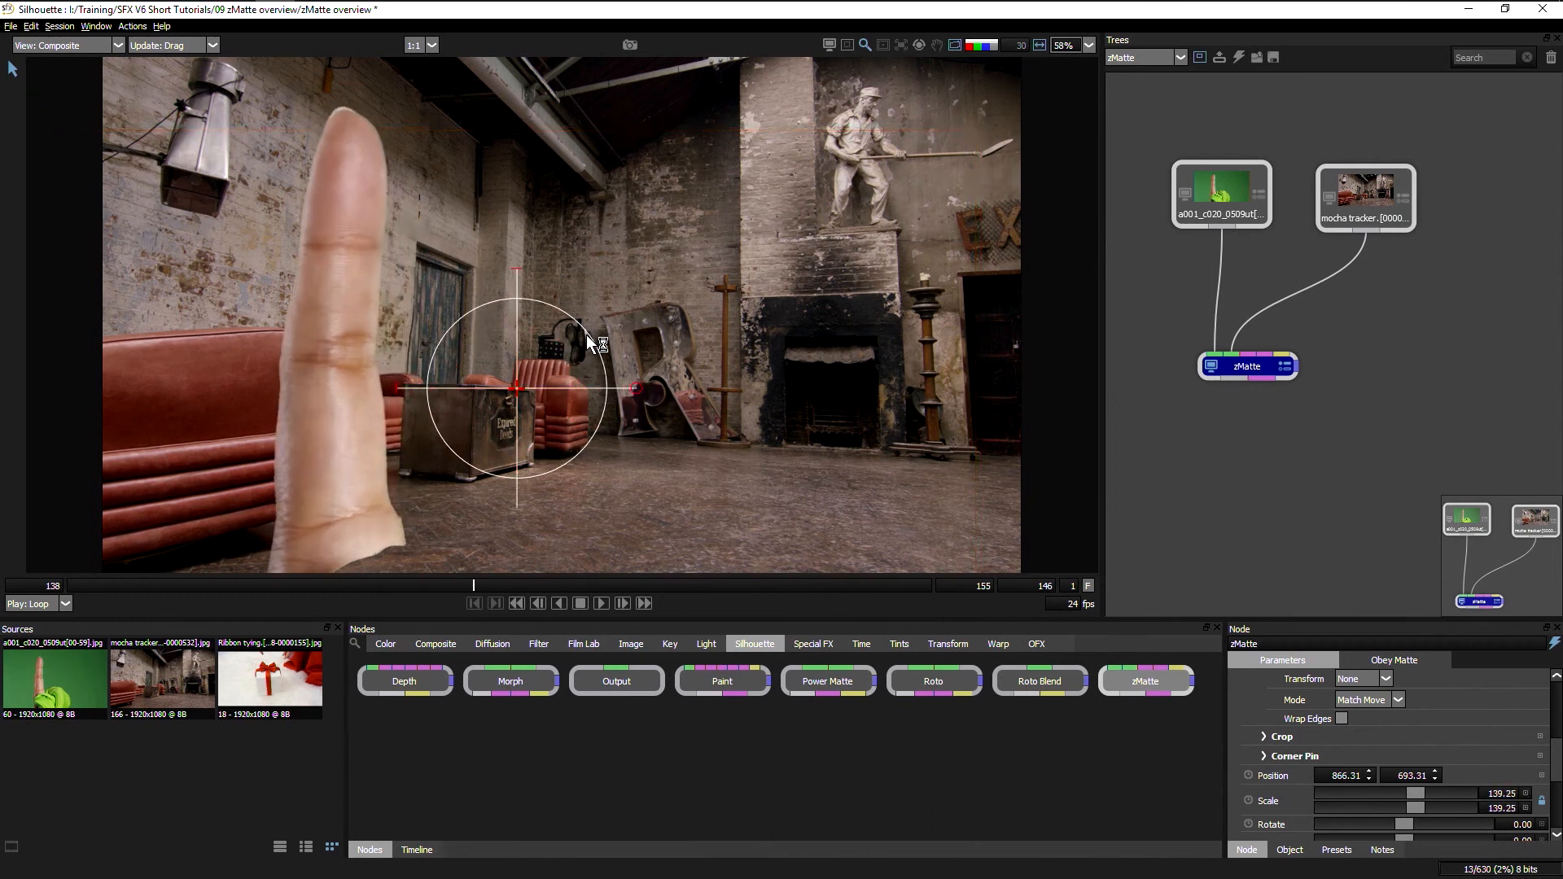
pyautogui.moveTo(511, 392); pyautogui.dragTo(533, 438)
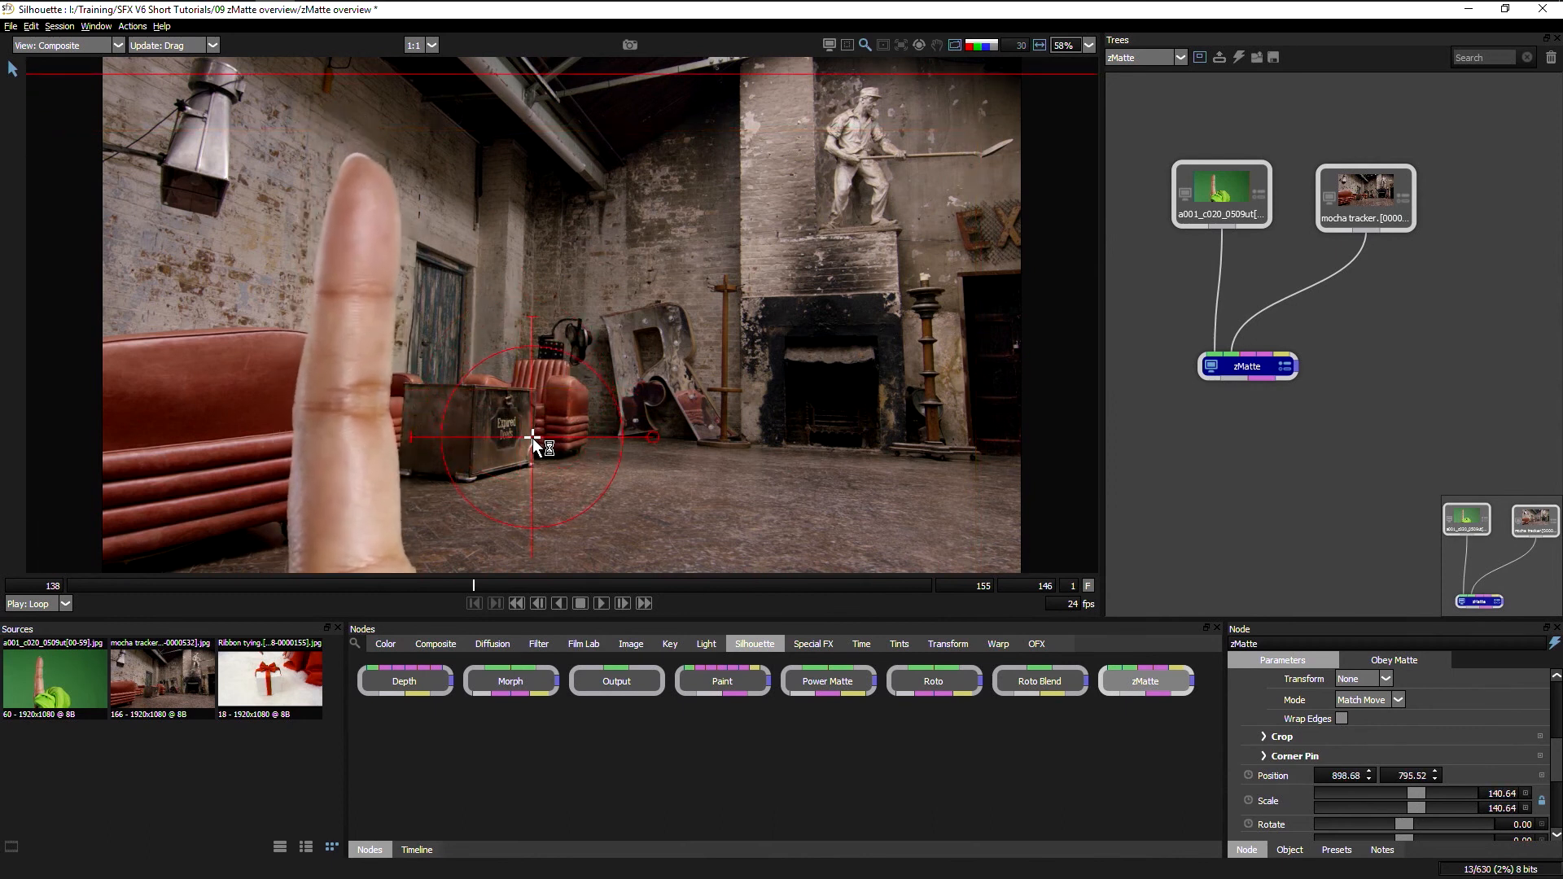
pyautogui.click(601, 603)
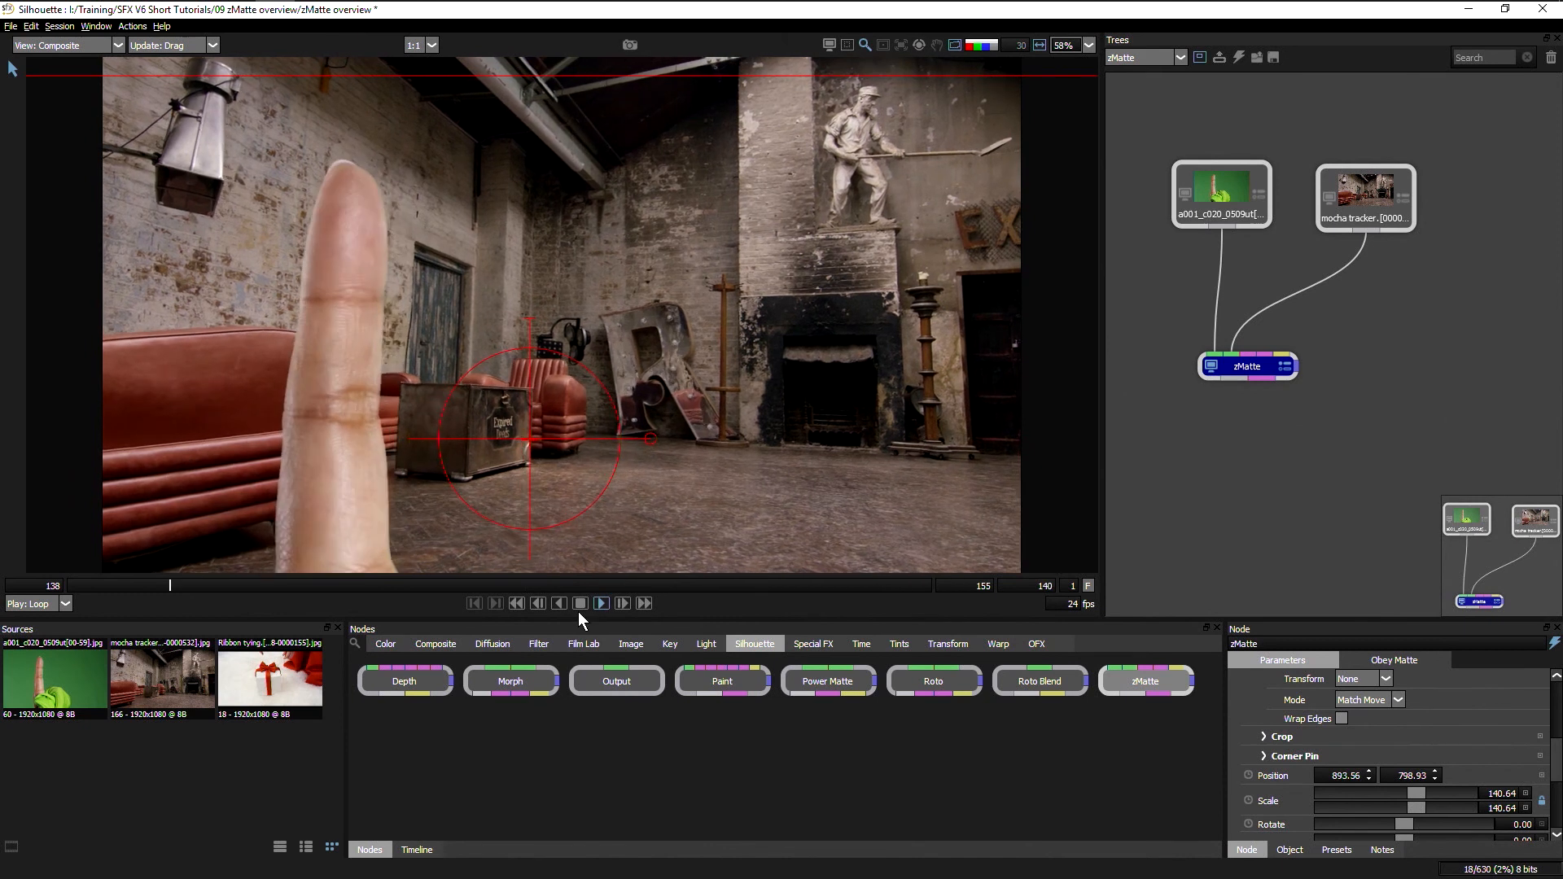
pyautogui.click(581, 603)
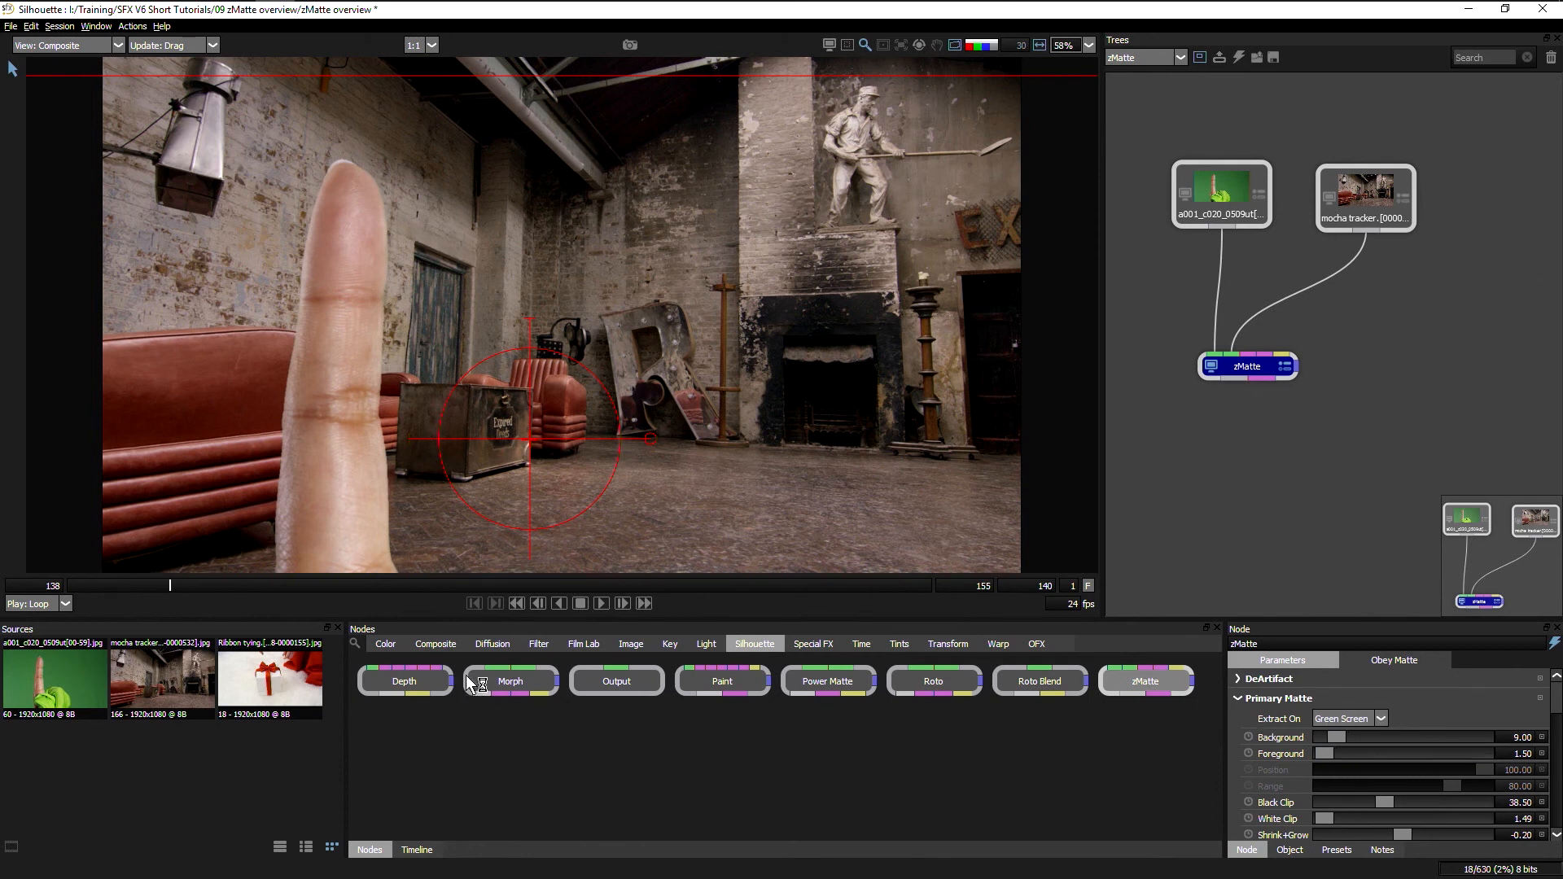
# Create a new session named Selective CC from the Ribbon tying clip.
pyautogui.click(1161, 50)
pyautogui.click(1153, 71)
pyautogui.moveTo(309, 675); pyautogui.dragTo(1281, 195)
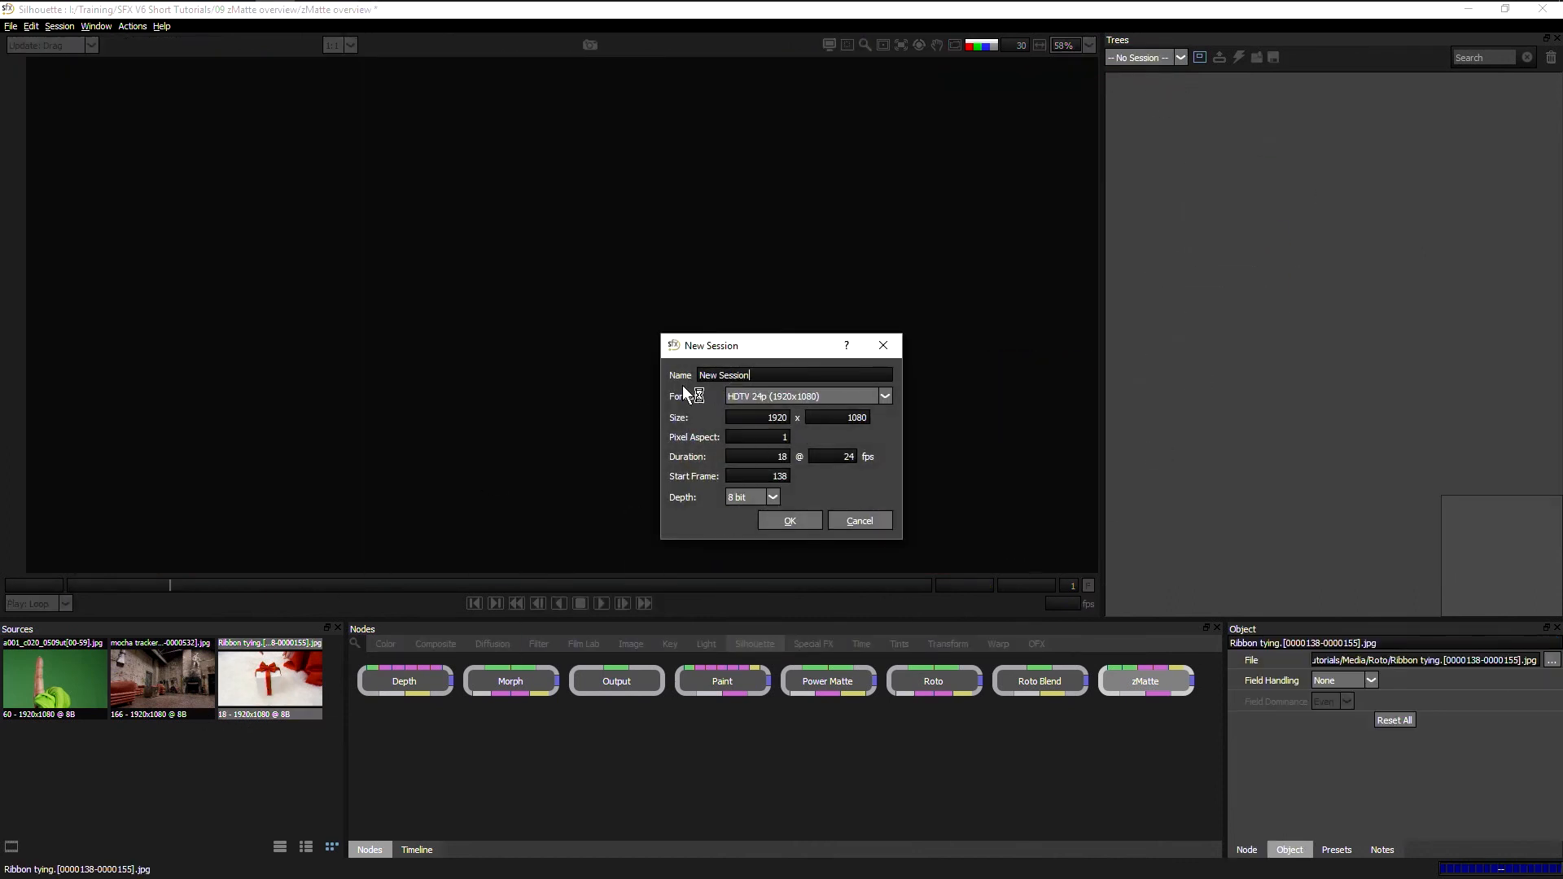
pyautogui.hotkey('ctrl', 'a')
pyautogui.write('Selective')
pyautogui.press('Return')
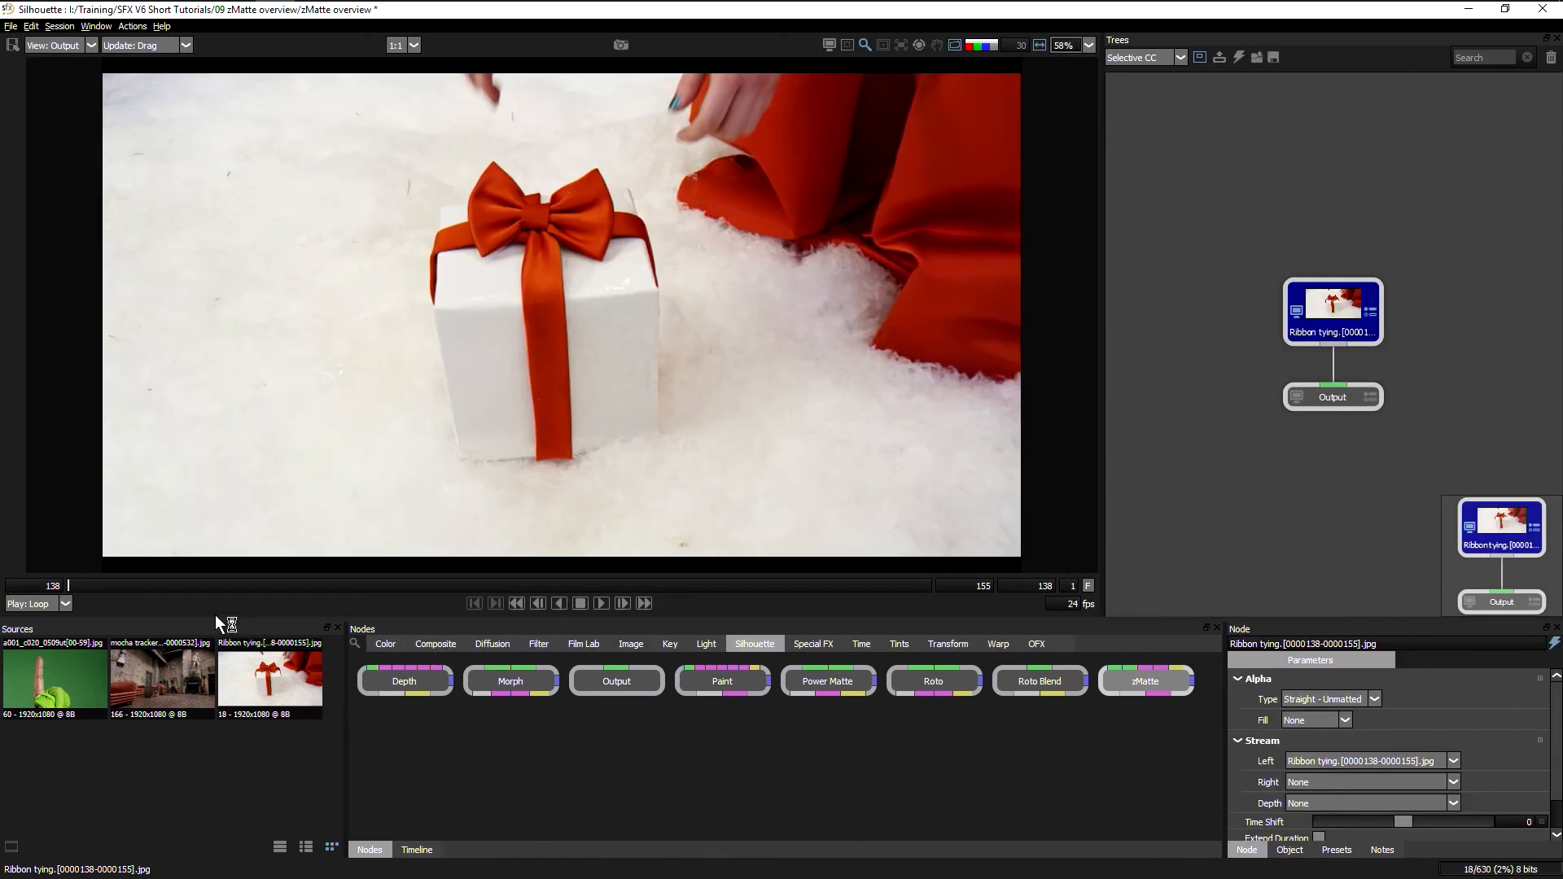
# Insert a Selective Color Correct node between the ribbon clip and the Output node, spacing the nodes apart.
pyautogui.press('i')
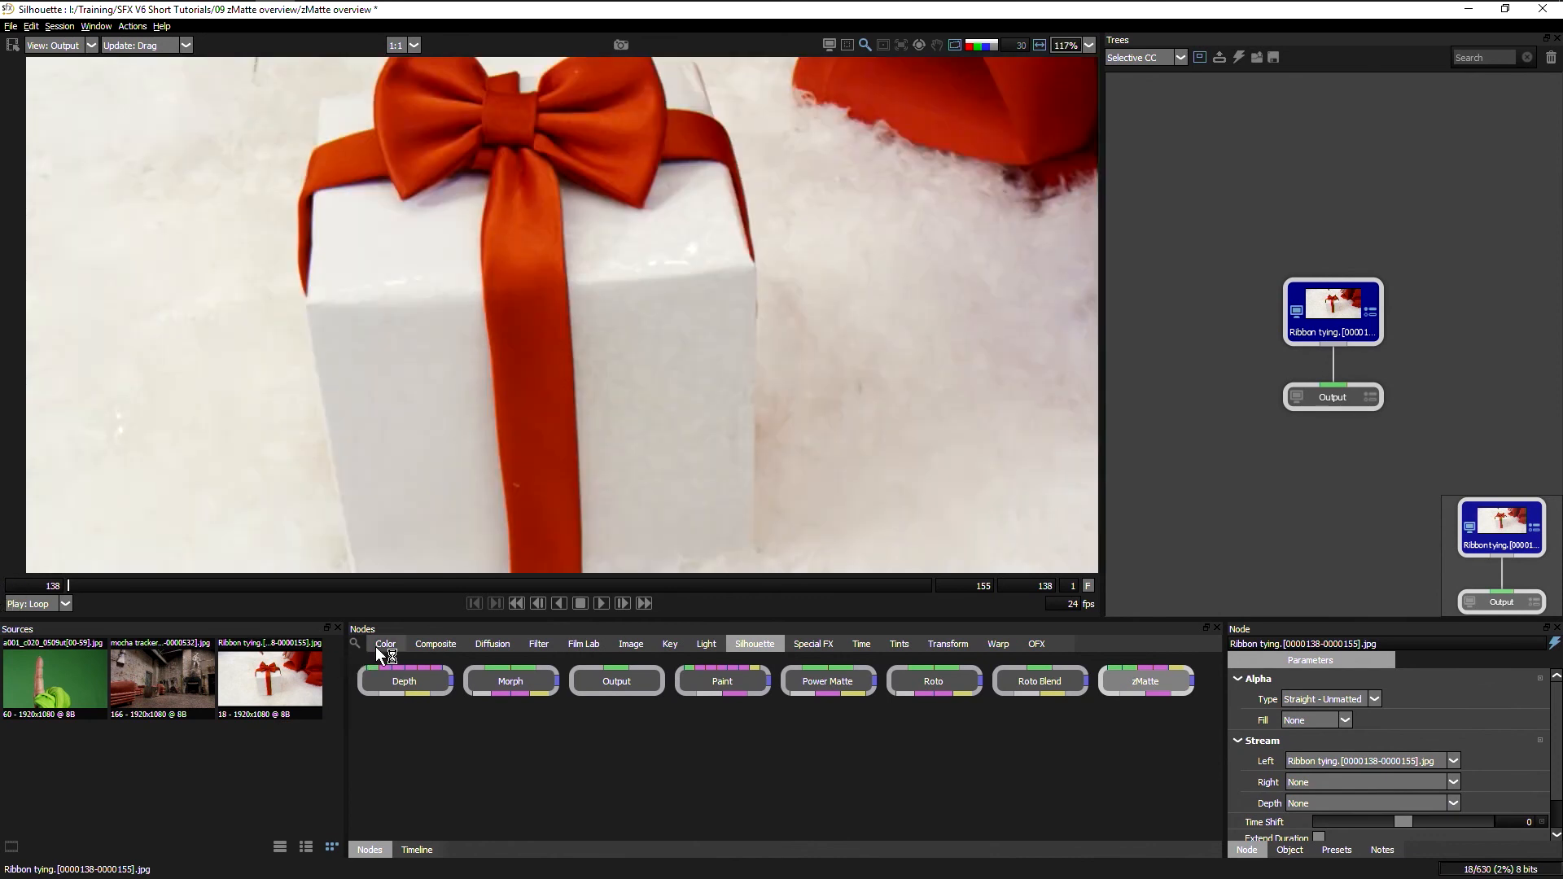
pyautogui.moveTo(521, 407); pyautogui.dragTo(505, 523)
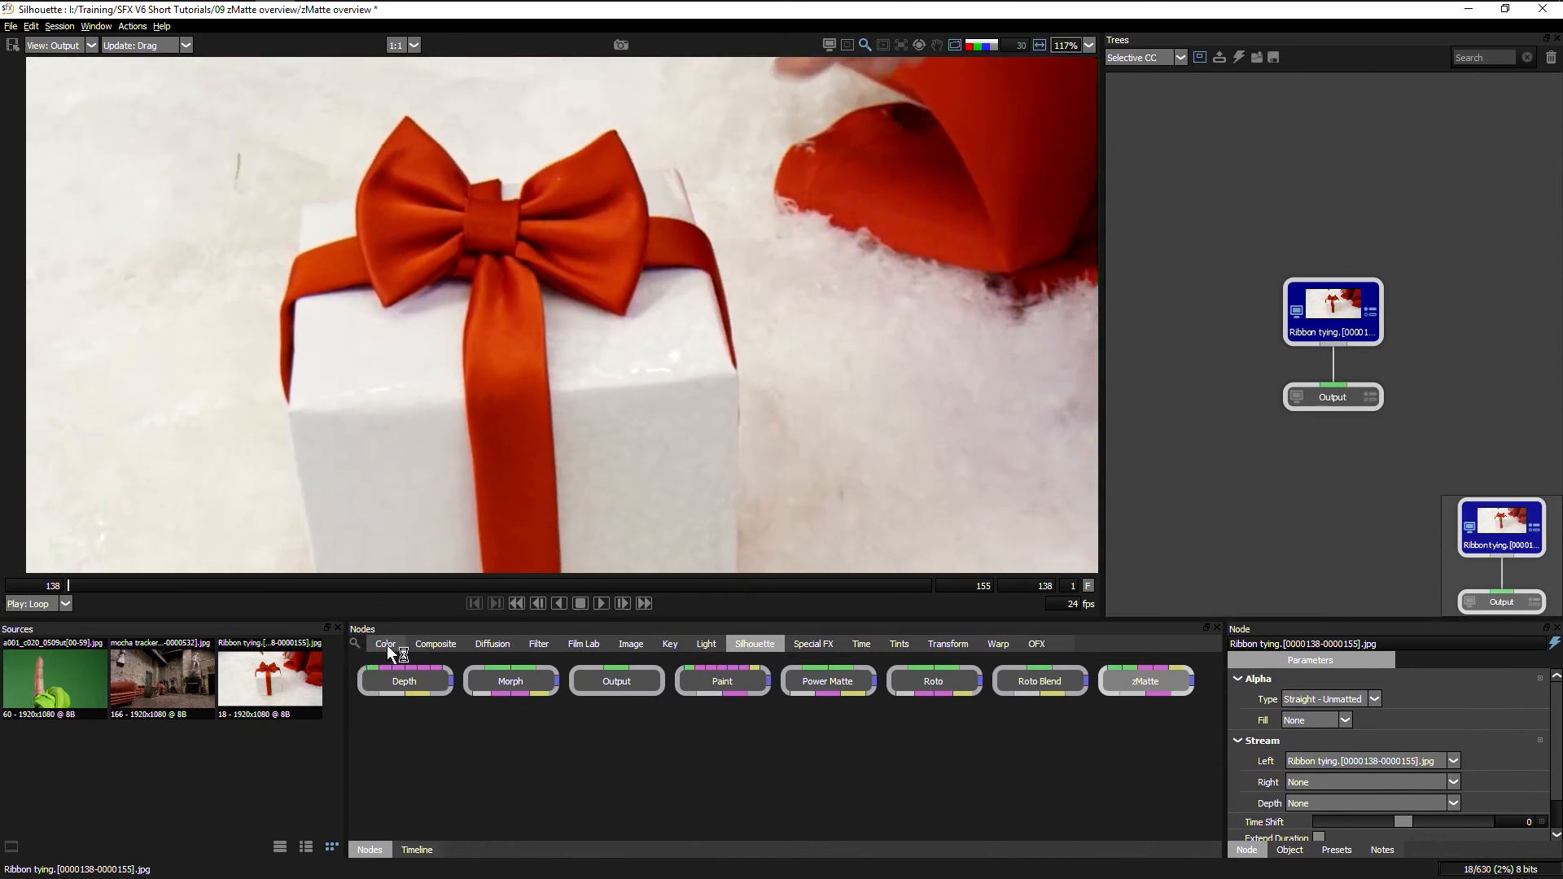
pyautogui.click(385, 644)
pyautogui.moveTo(826, 725); pyautogui.dragTo(1335, 366)
pyautogui.moveTo(1329, 311); pyautogui.dragTo(1321, 248)
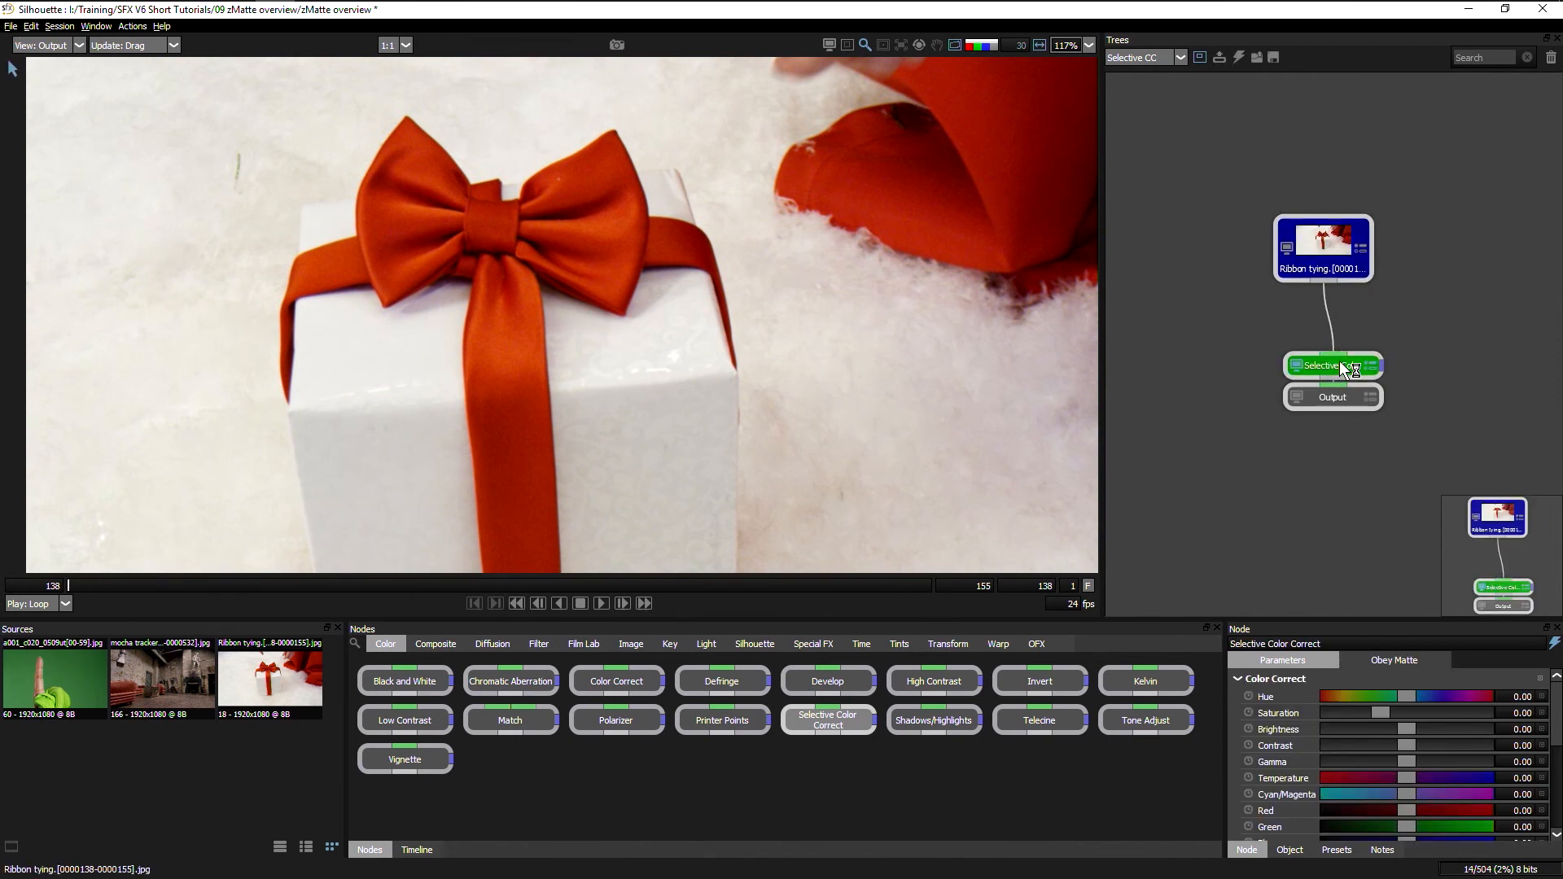
pyautogui.moveTo(1340, 362); pyautogui.dragTo(1340, 322)
# Review the Extract On choices in the node's Matte settings and show the matte in the viewer.
pyautogui.scroll(-3, 1300, 721)
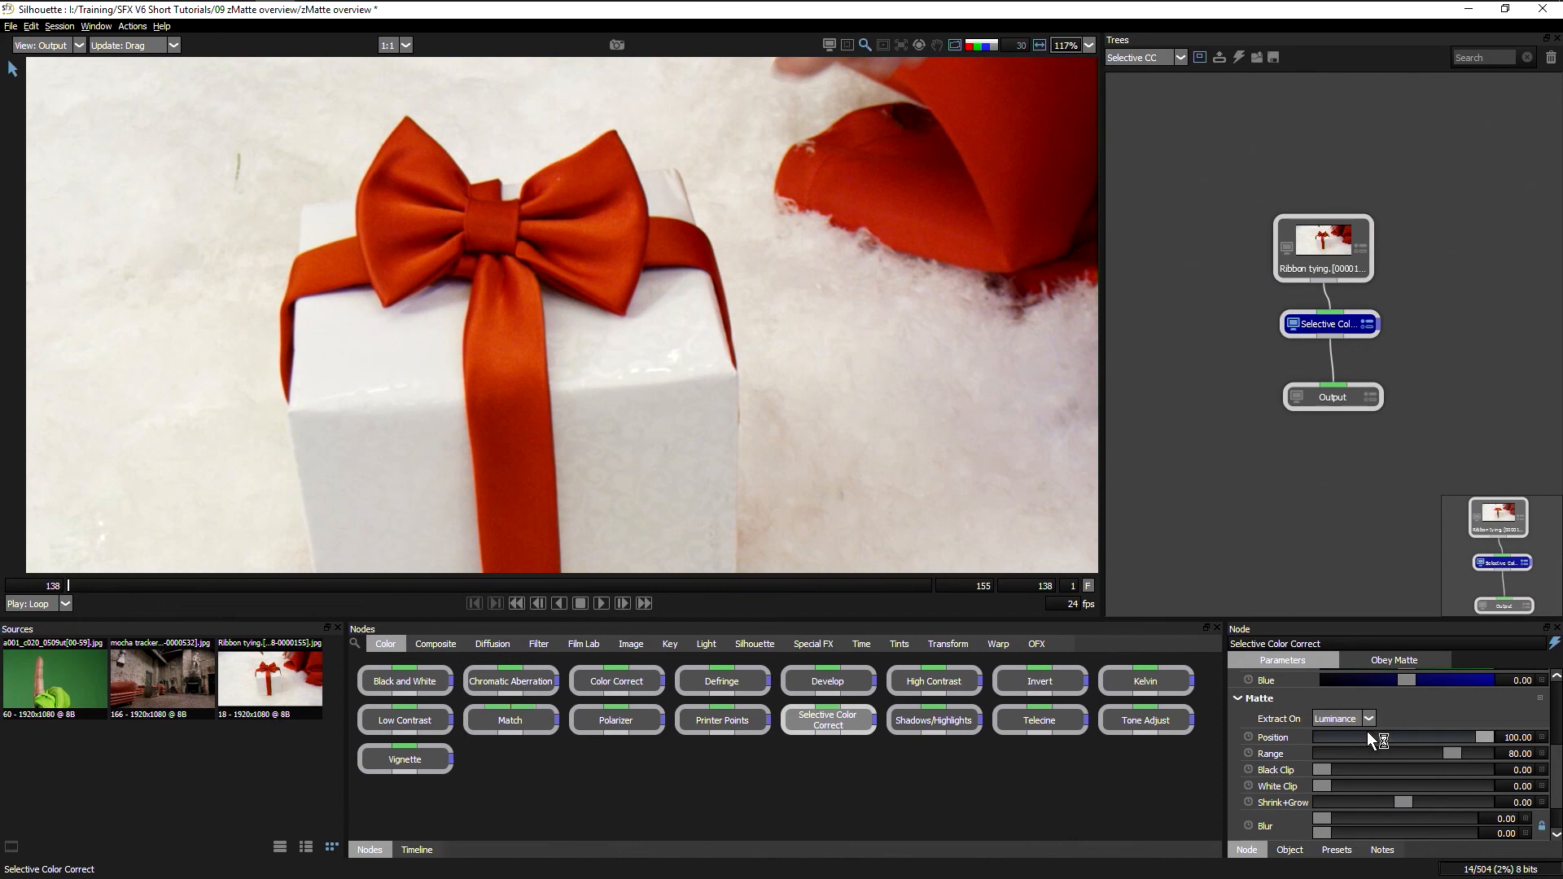
pyautogui.click(1340, 718)
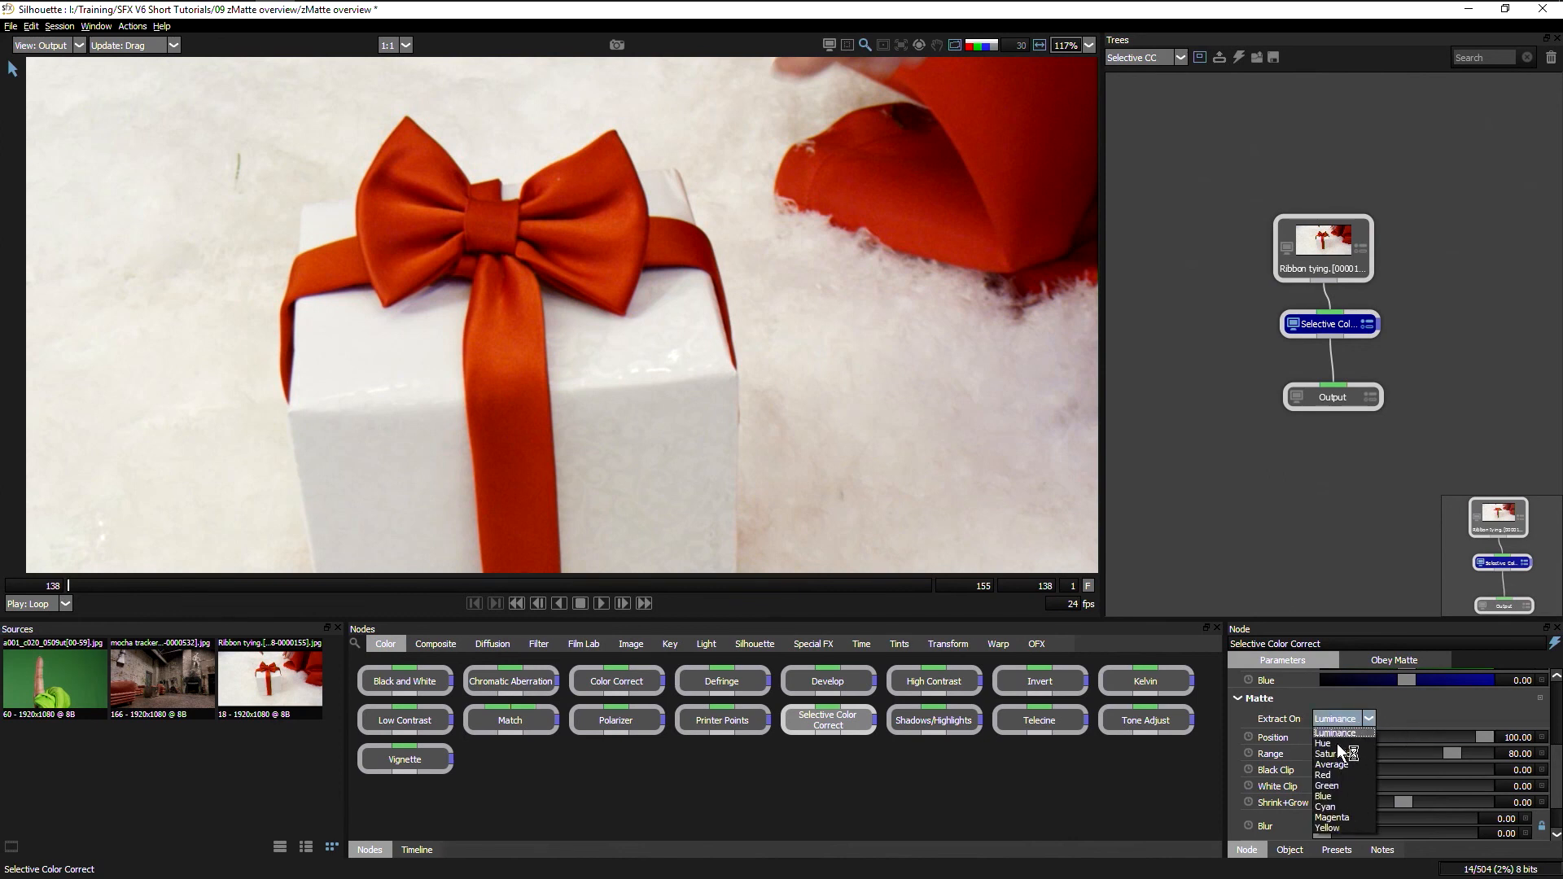
pyautogui.click(1384, 703)
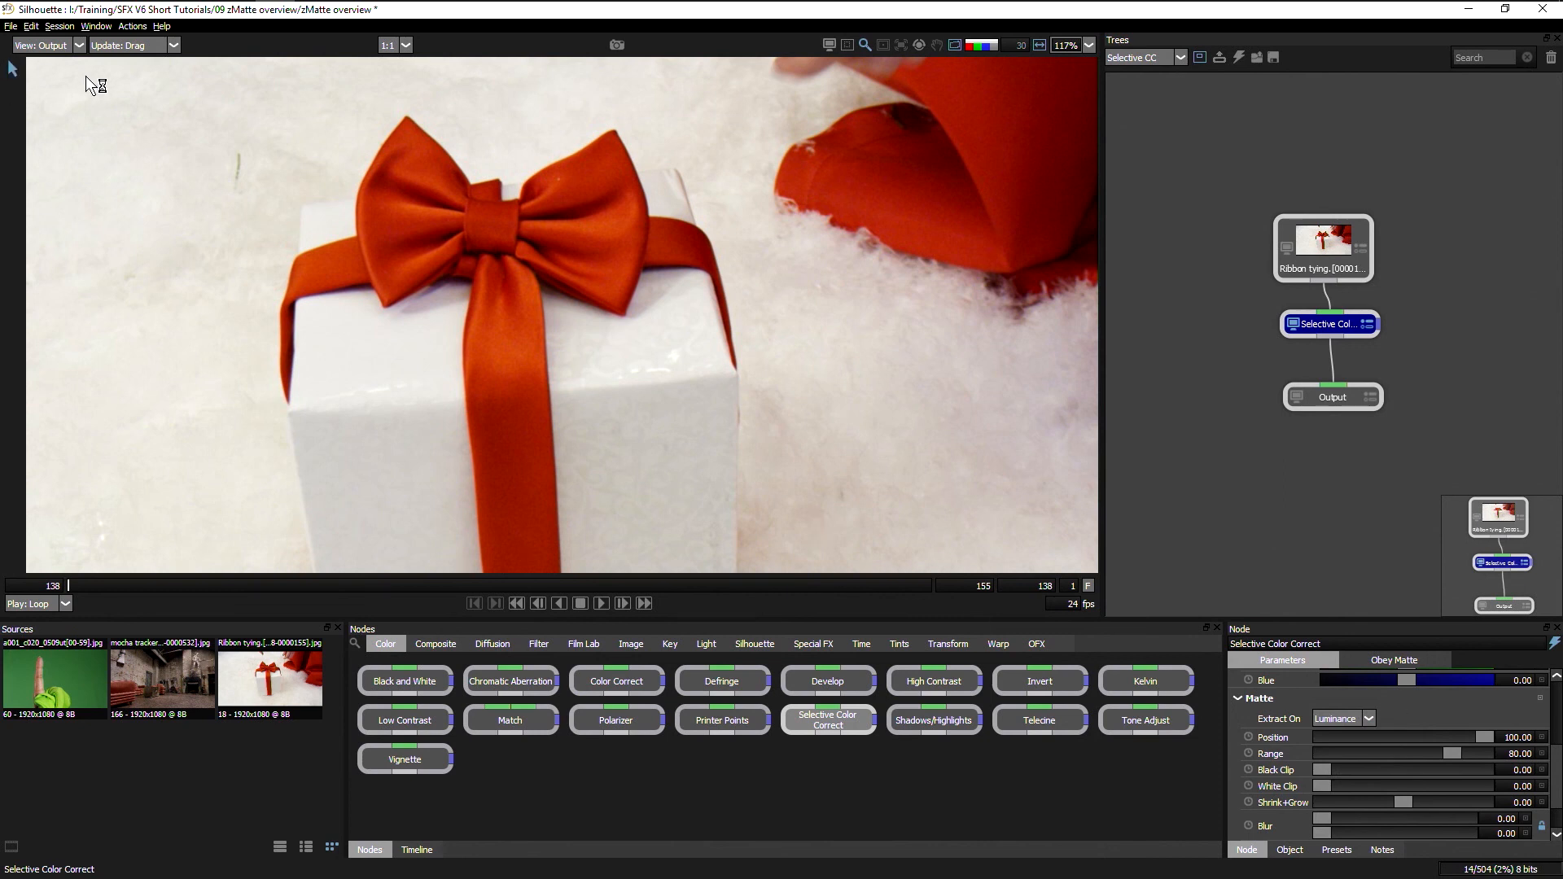
pyautogui.click(1346, 720)
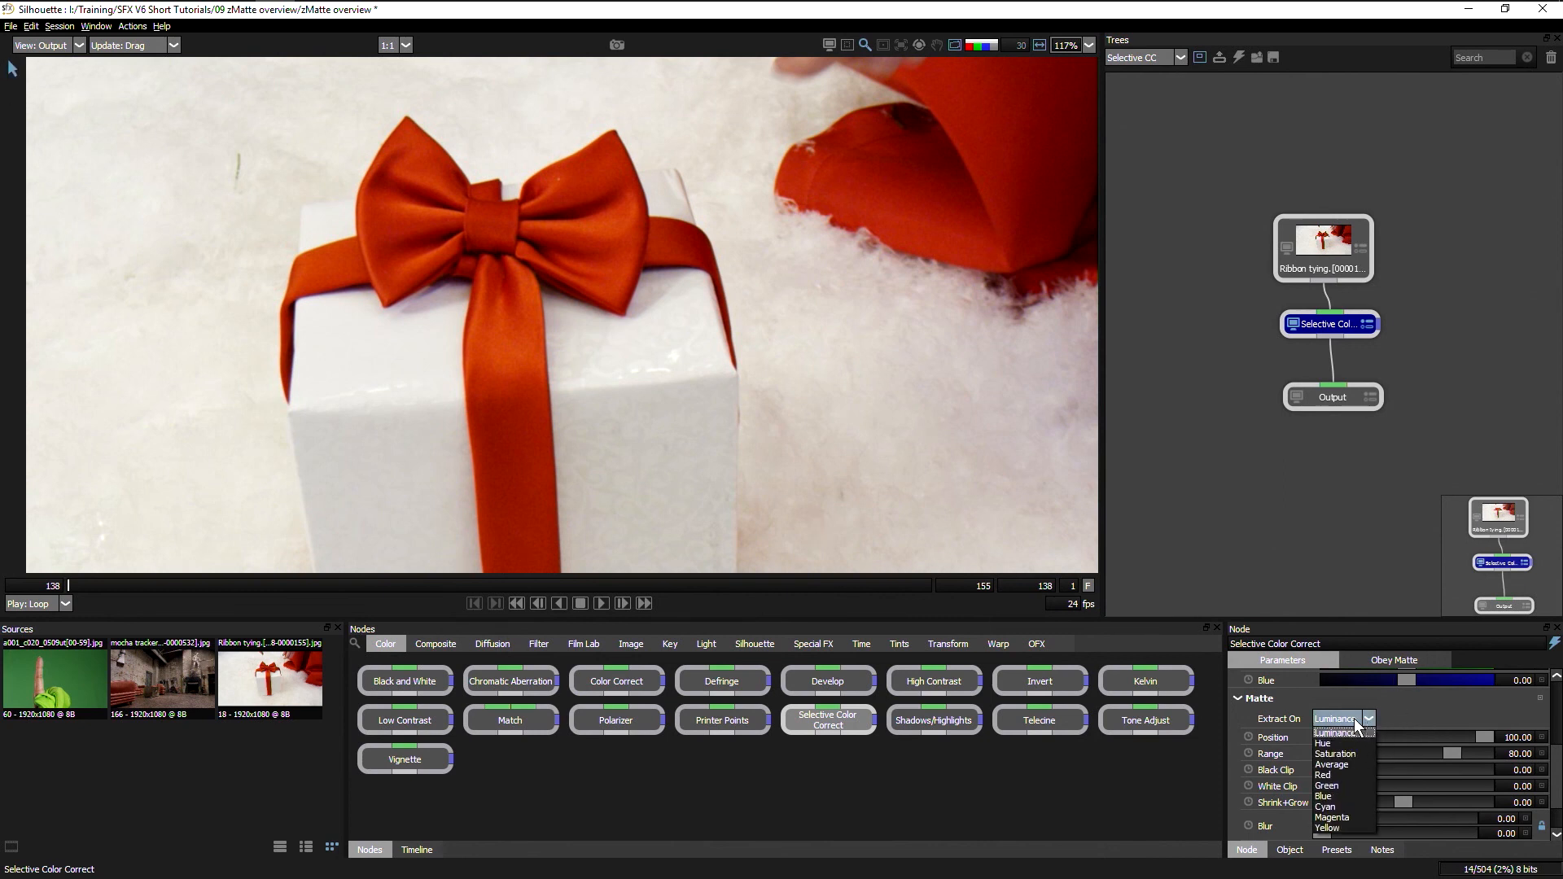
pyautogui.click(51, 51)
pyautogui.click(52, 51)
pyautogui.click(56, 71)
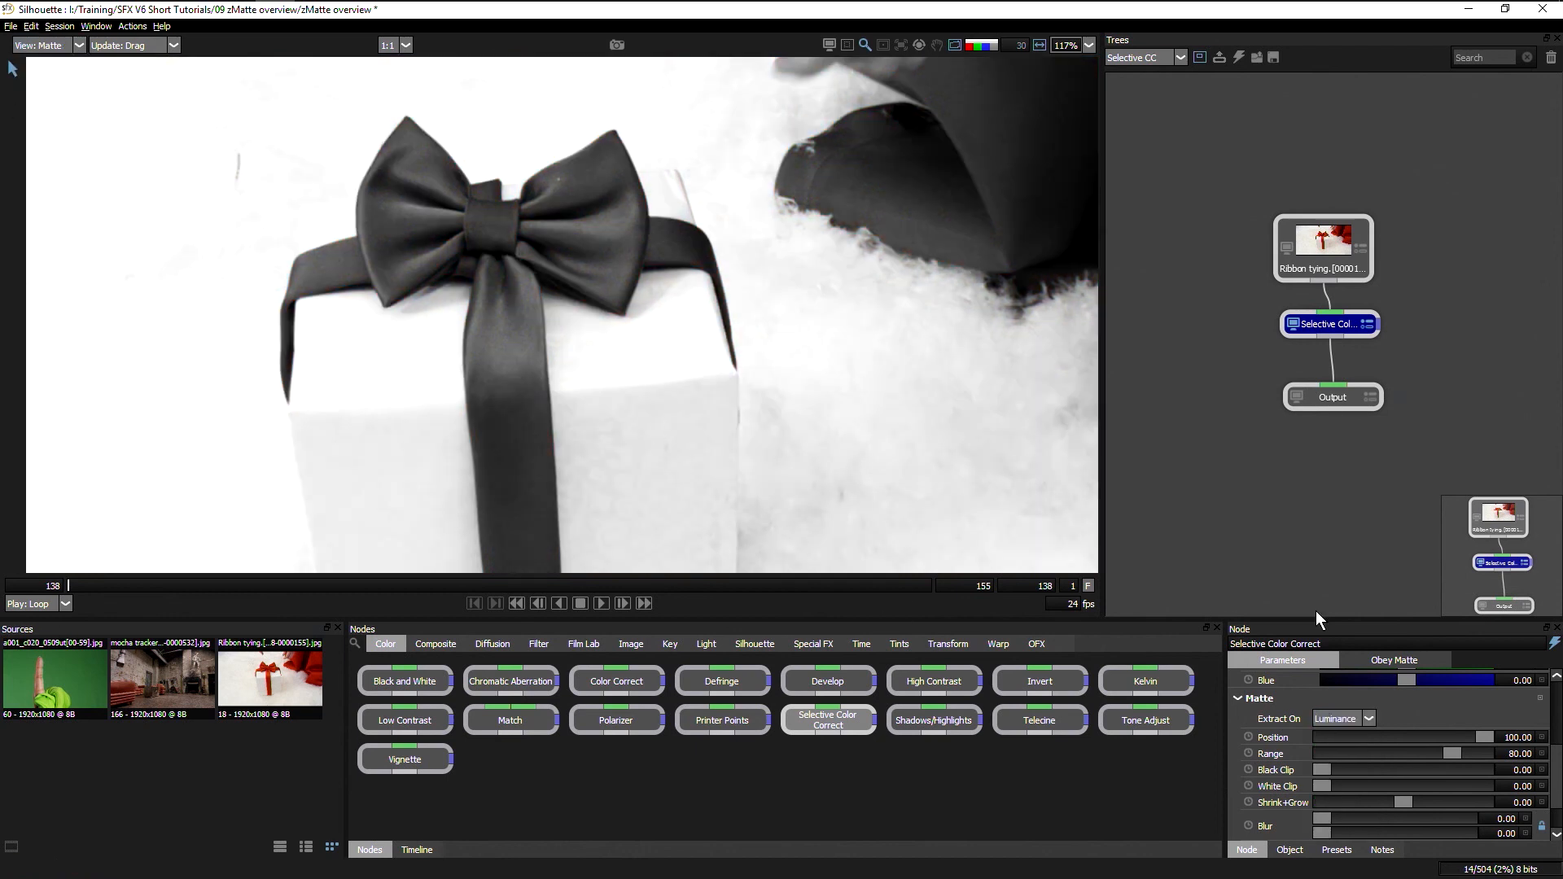
# Extract the matte on Hue and set its Position to 0.00 to isolate the red ribbon.
pyautogui.click(1342, 715)
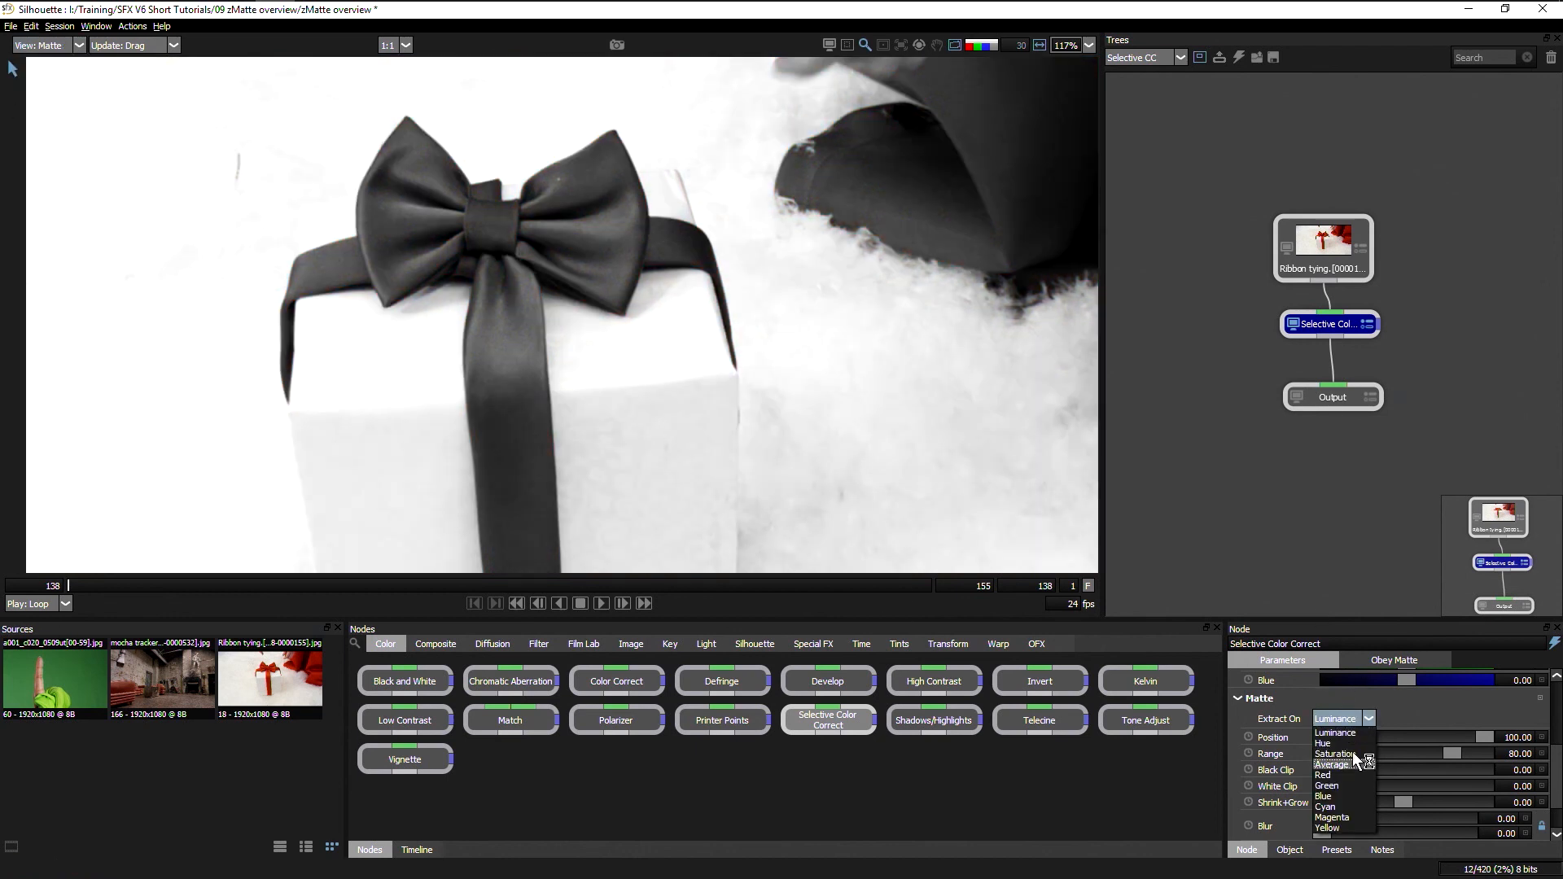
pyautogui.click(1351, 751)
pyautogui.moveTo(1487, 737); pyautogui.dragTo(1267, 745)
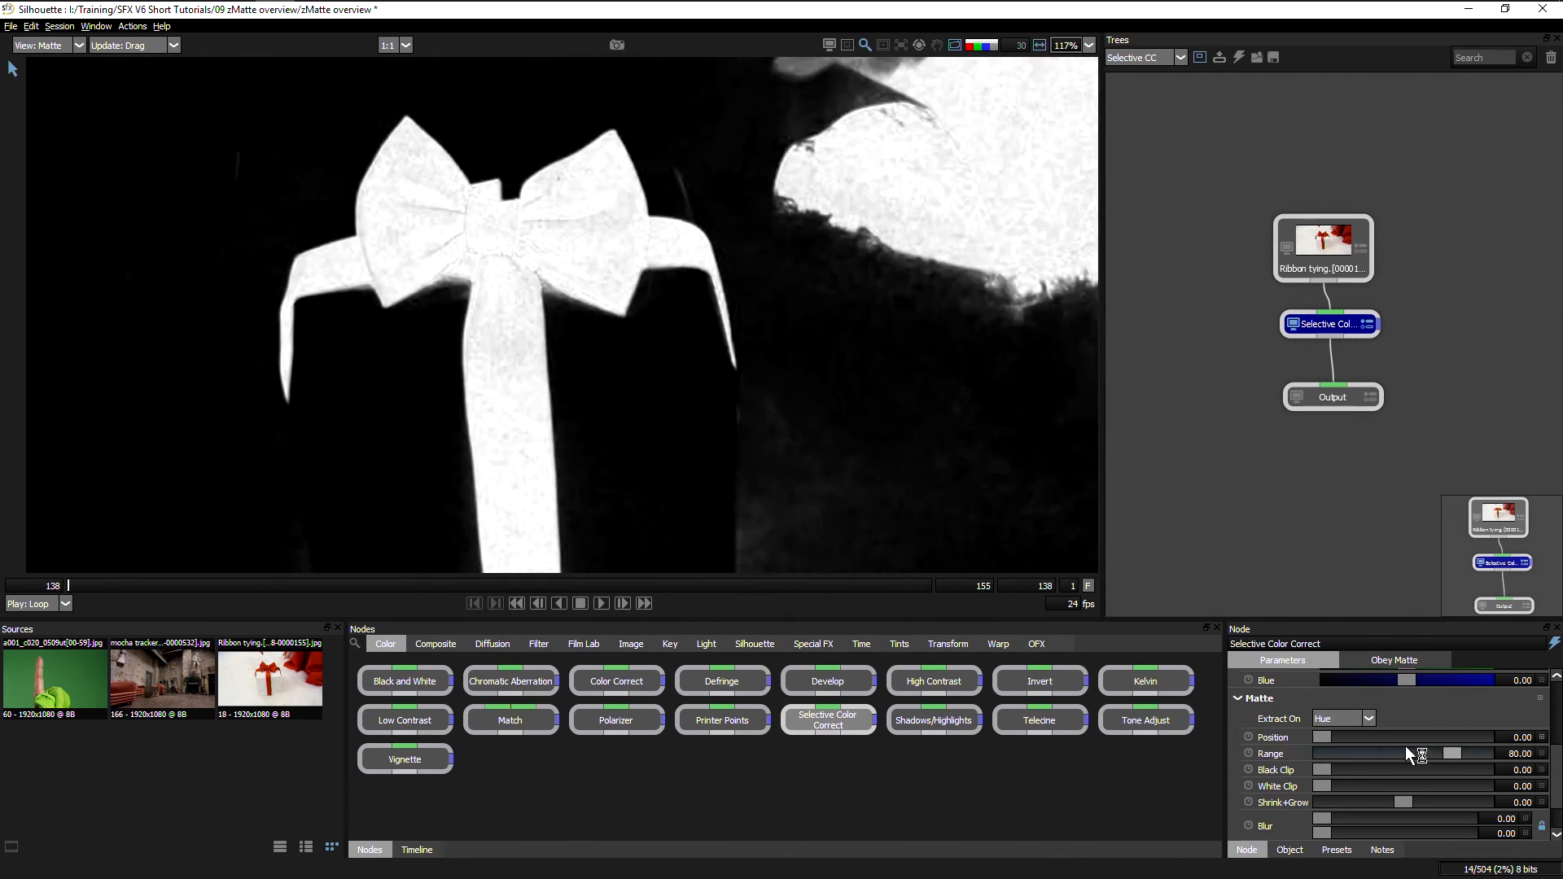
# Refine the matte with Range 17.50, Black Clip 9.50, White Clip 56.92, Shrink+Grow -0.60 and Blur 3.33.
pyautogui.moveTo(1450, 753); pyautogui.dragTo(1414, 784)
pyautogui.click(1555, 792)
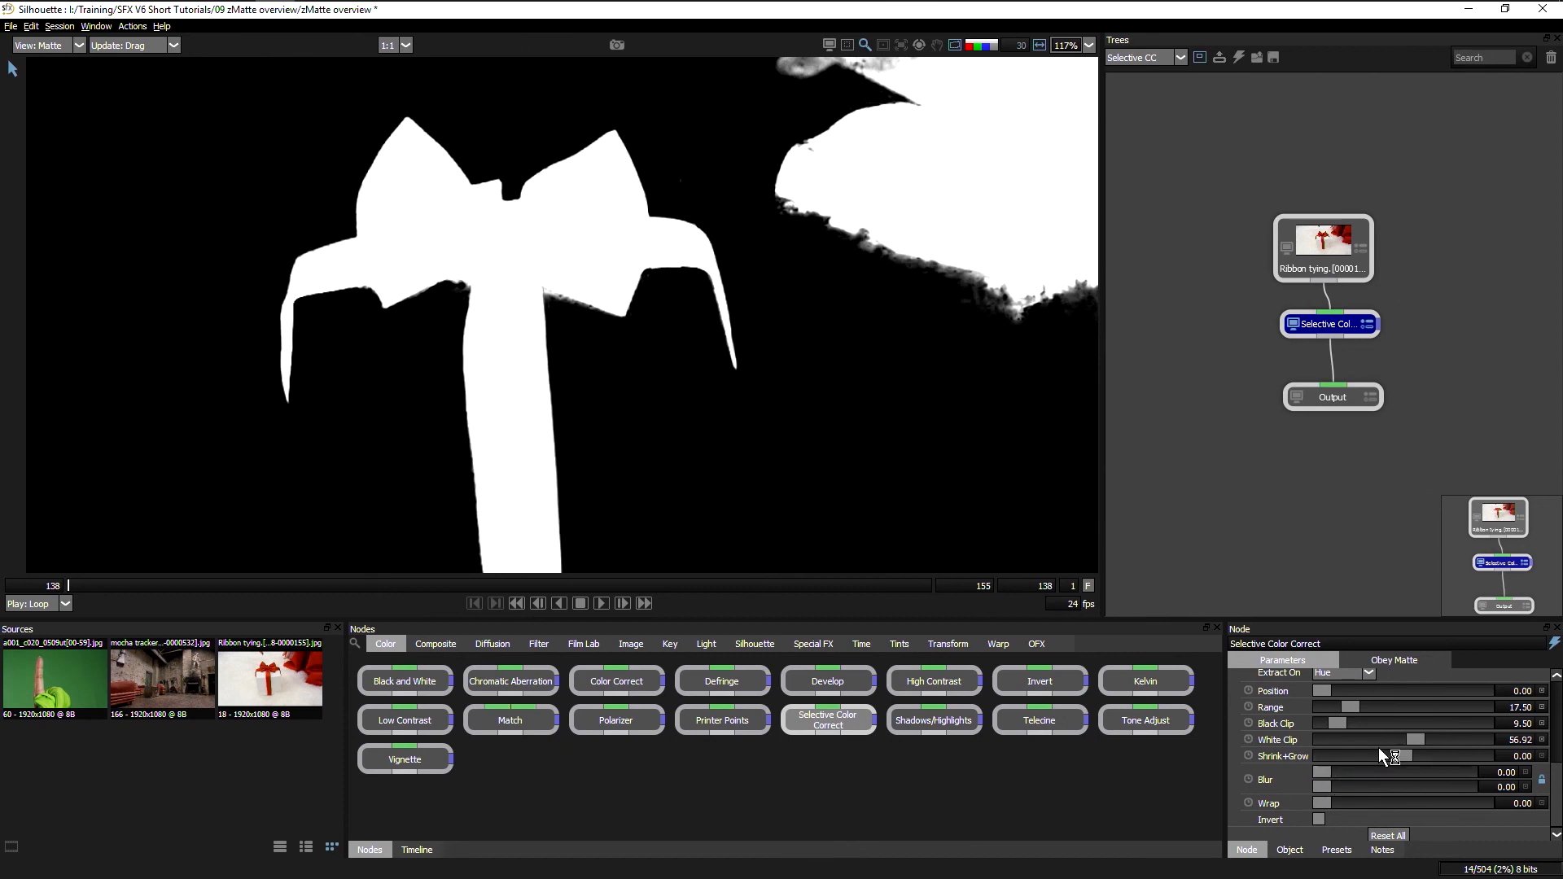
pyautogui.moveTo(1321, 770); pyautogui.dragTo(1393, 754)
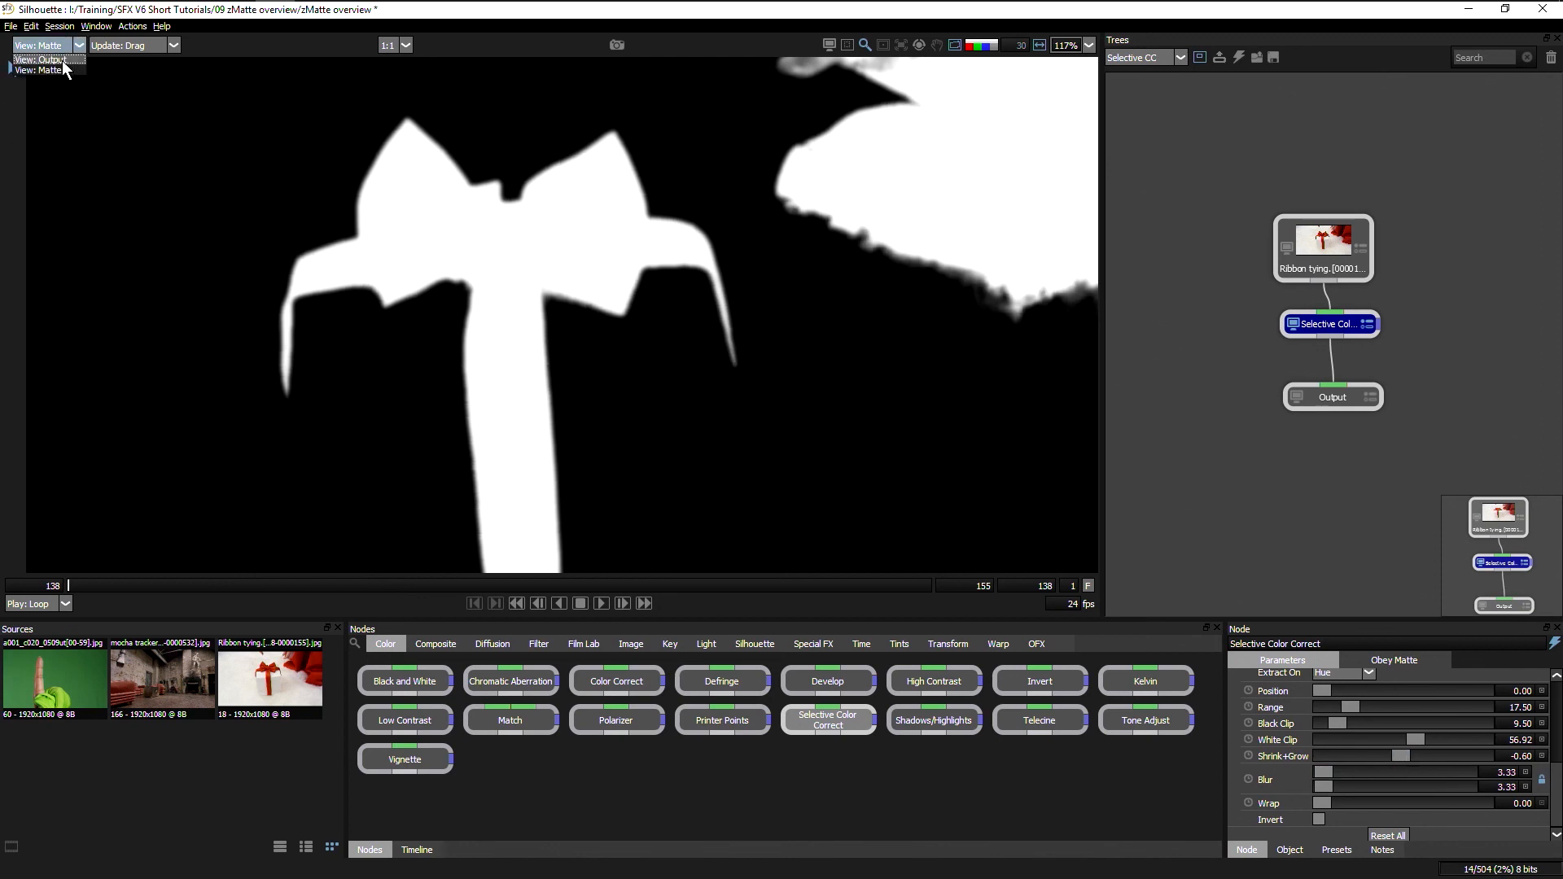
# Show the output image and set the Color Correct Hue to -122.51, turning the ribbon green.
pyautogui.click(49, 59)
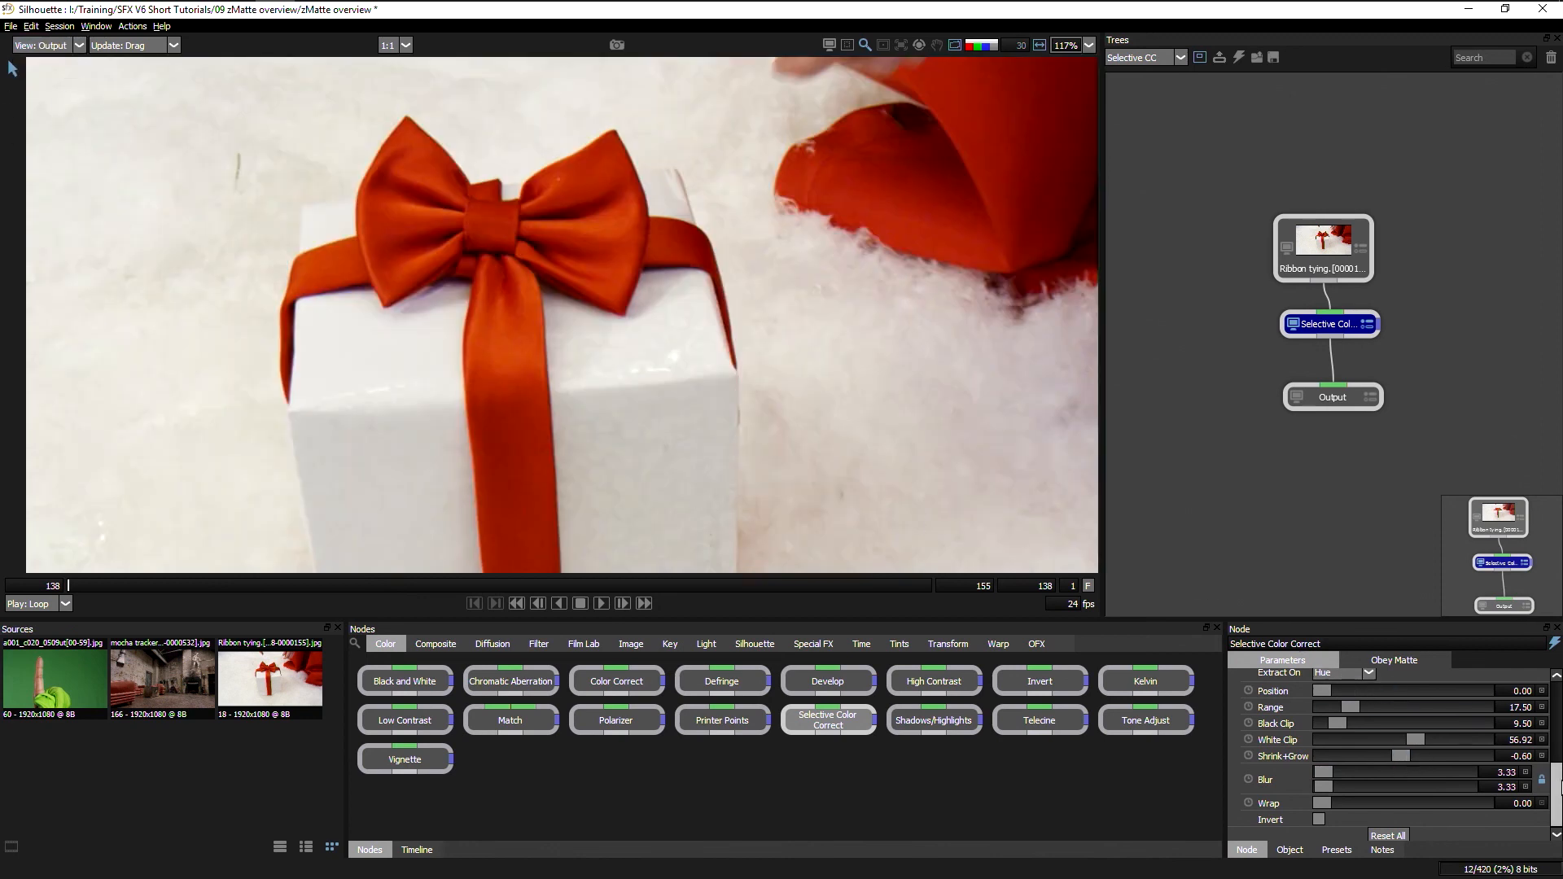
pyautogui.scroll(-5, 1415, 733)
pyautogui.moveTo(1407, 696); pyautogui.dragTo(1380, 695)
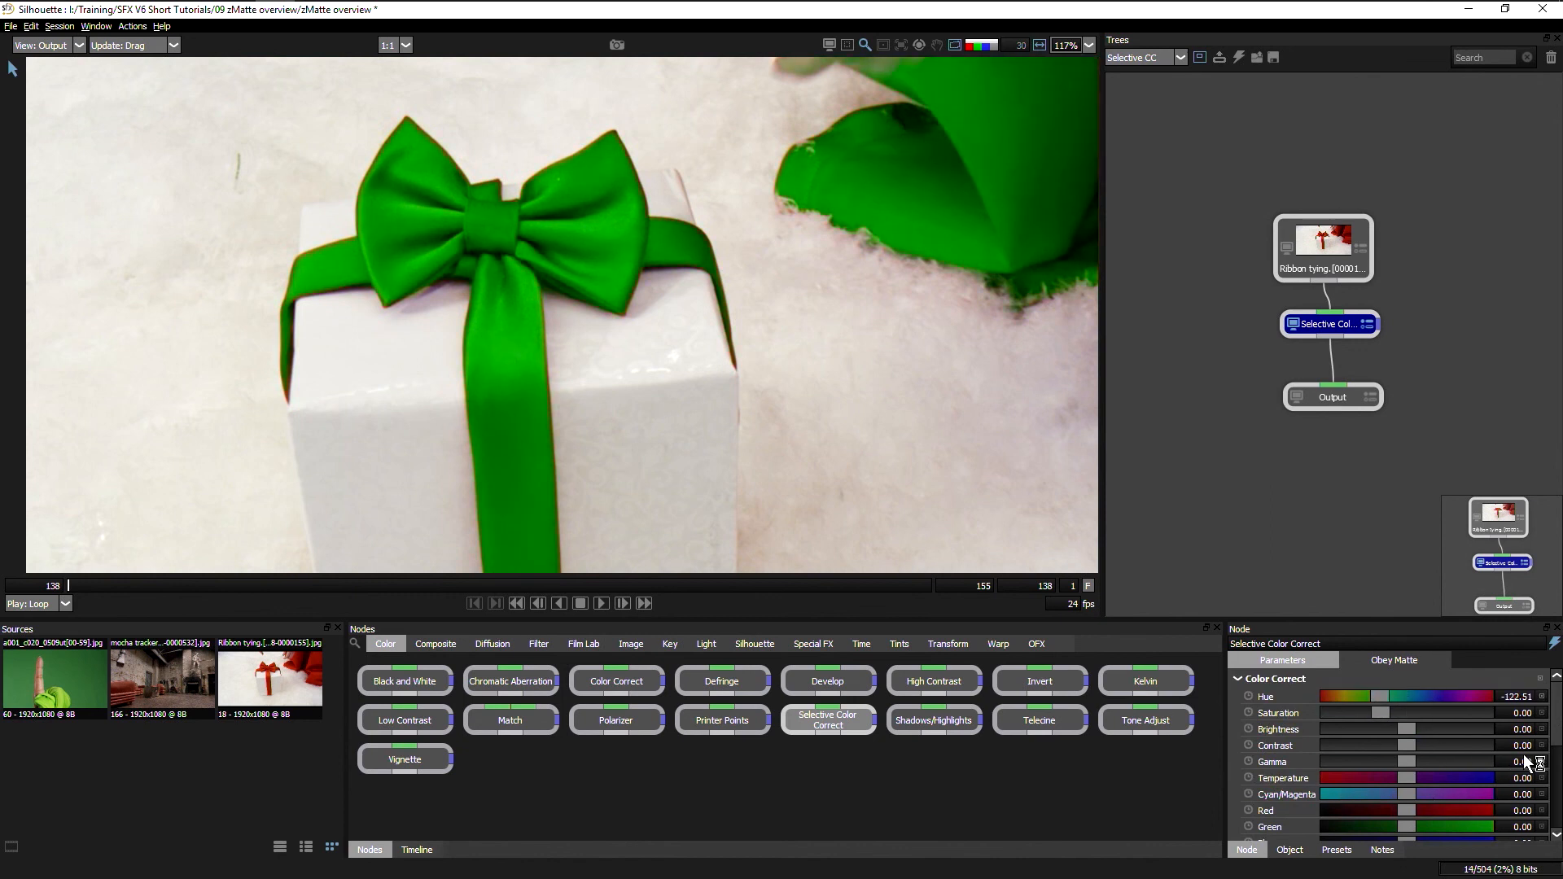
# Clean up the ribbon's edges by setting the matte's Range to 23.00, Black Clip to 14.00 and Shrink+Grow to 1.60.
pyautogui.moveTo(1555, 745); pyautogui.dragTo(1556, 810)
pyautogui.moveTo(1350, 742); pyautogui.dragTo(1408, 791)
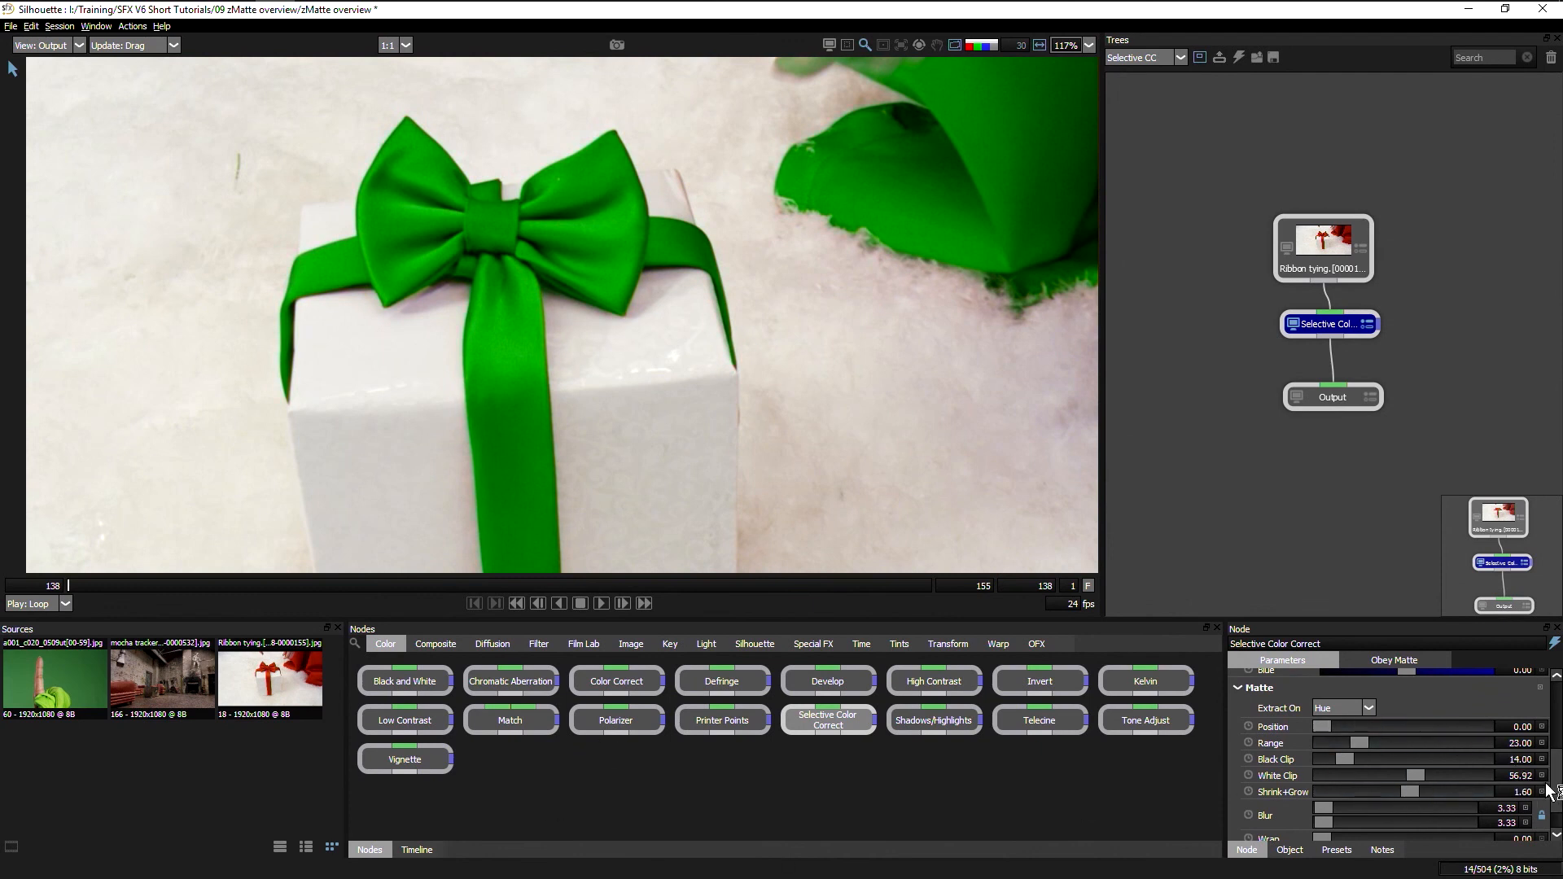
pyautogui.moveTo(1557, 794)
pyautogui.mouseDown()
pyautogui.moveTo(1559, 810)
pyautogui.moveTo(1556, 795)
pyautogui.mouseUp()
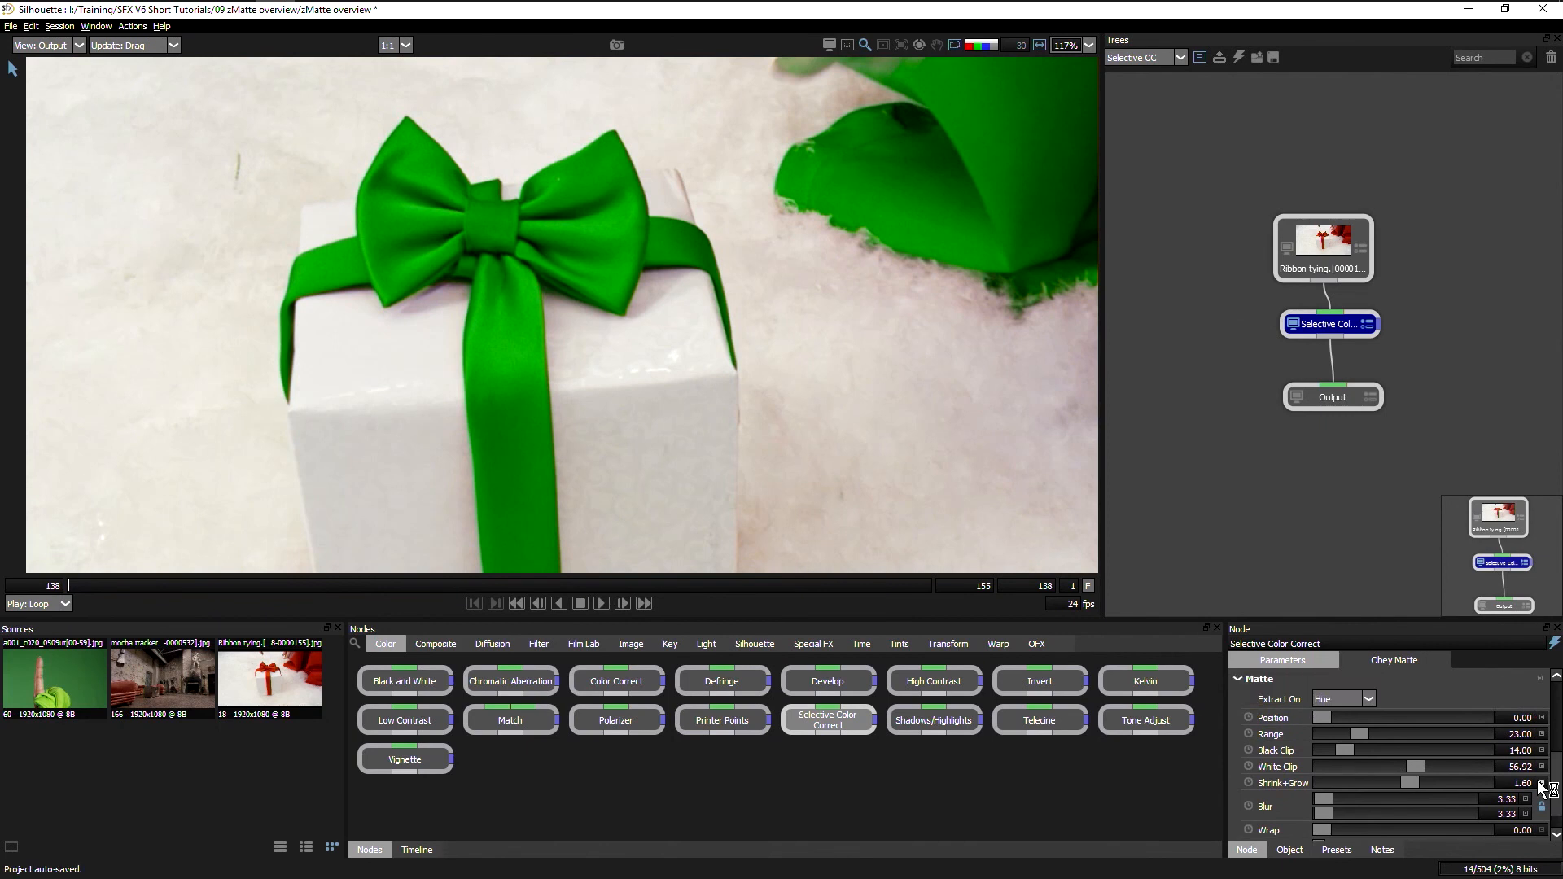